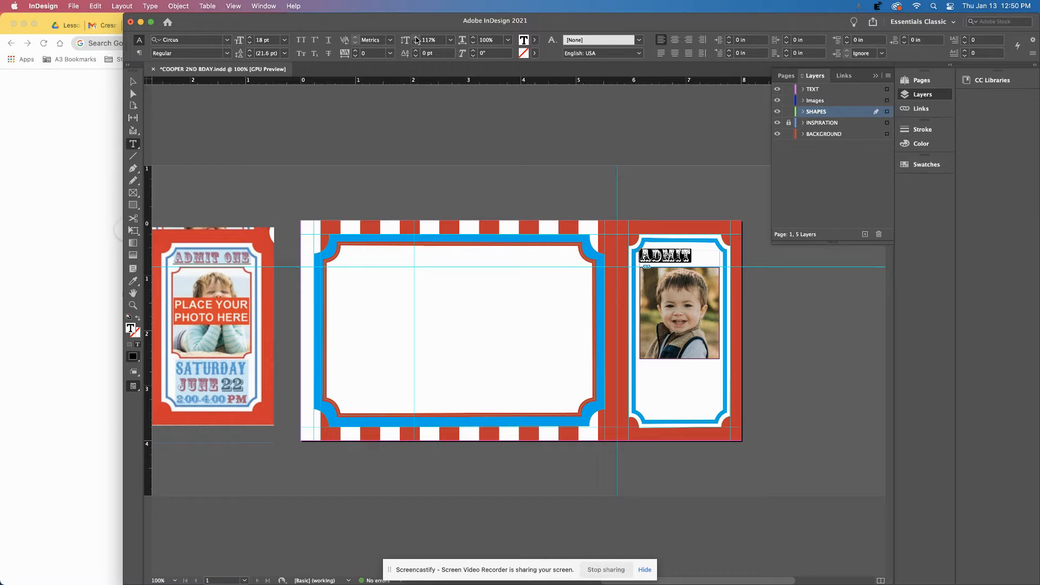
# Shrink ADMIT to 17 pt, stretch it vertically to 119%, and select the missing glyph after it.
pyautogui.click(249, 43)
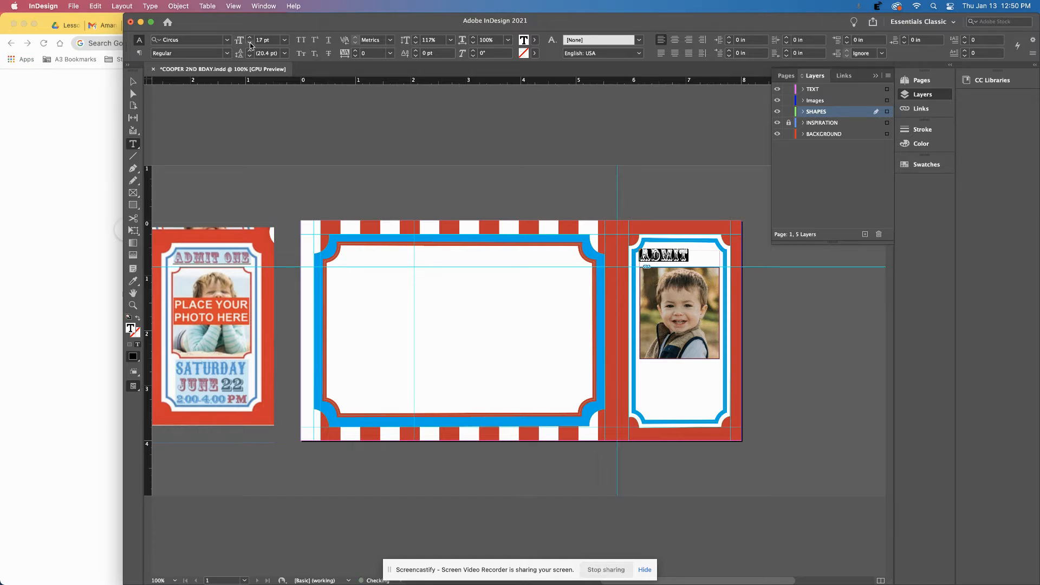
pyautogui.click(416, 37)
pyautogui.click(415, 37)
pyautogui.click(690, 251)
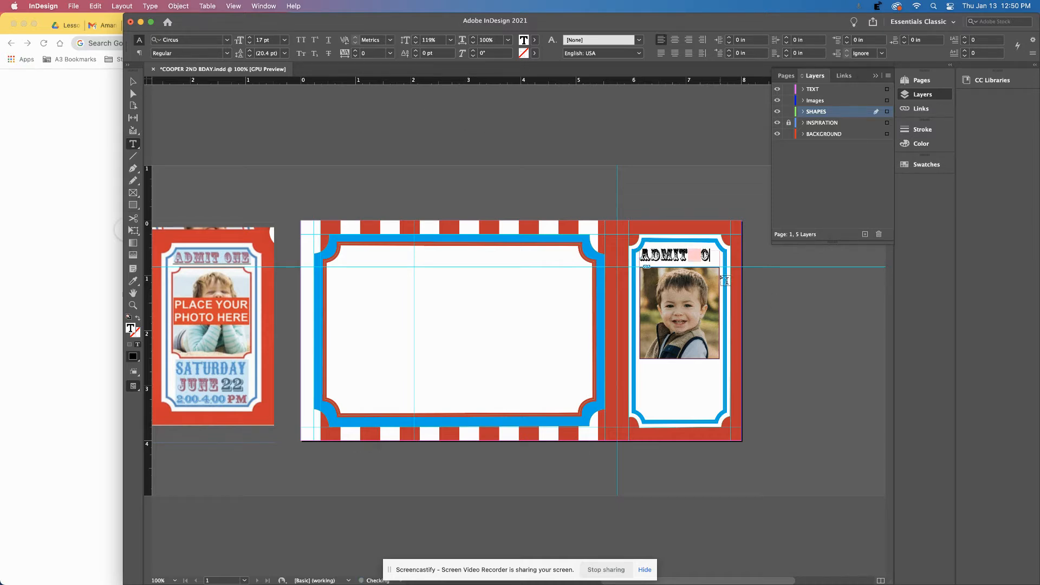
pyautogui.moveTo(690, 256); pyautogui.dragTo(701, 257)
# Resize the glyph after ADMIT, then reduce ADMIT to 15 pt so ONE fits.
pyautogui.click(250, 43)
pyautogui.click(250, 43)
pyautogui.click(250, 43)
pyautogui.click(251, 42)
pyautogui.click(251, 41)
pyautogui.click(251, 41)
pyautogui.click(252, 41)
pyautogui.moveTo(689, 256); pyautogui.dragTo(632, 254)
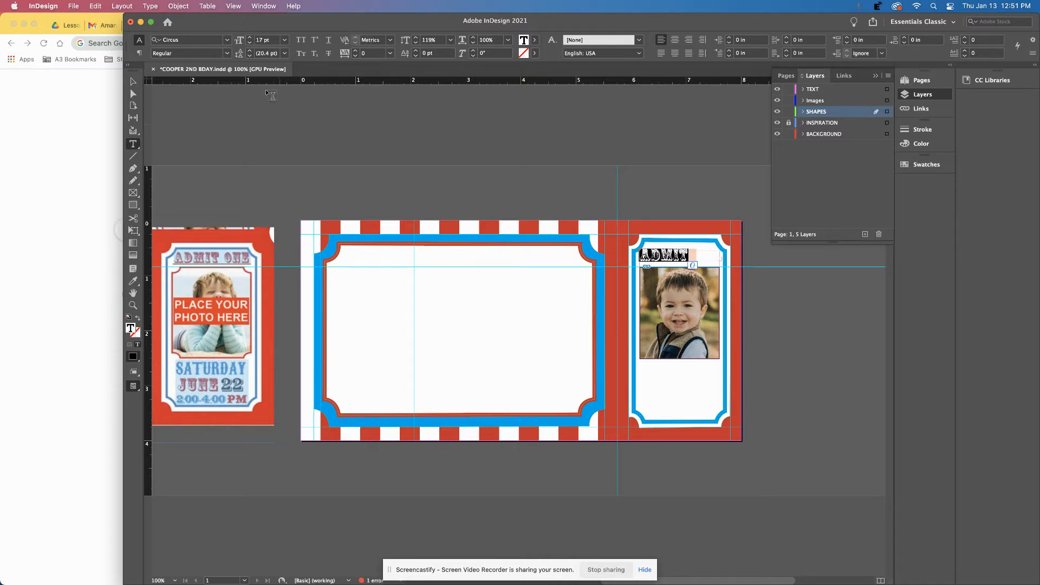
pyautogui.click(251, 44)
pyautogui.click(250, 45)
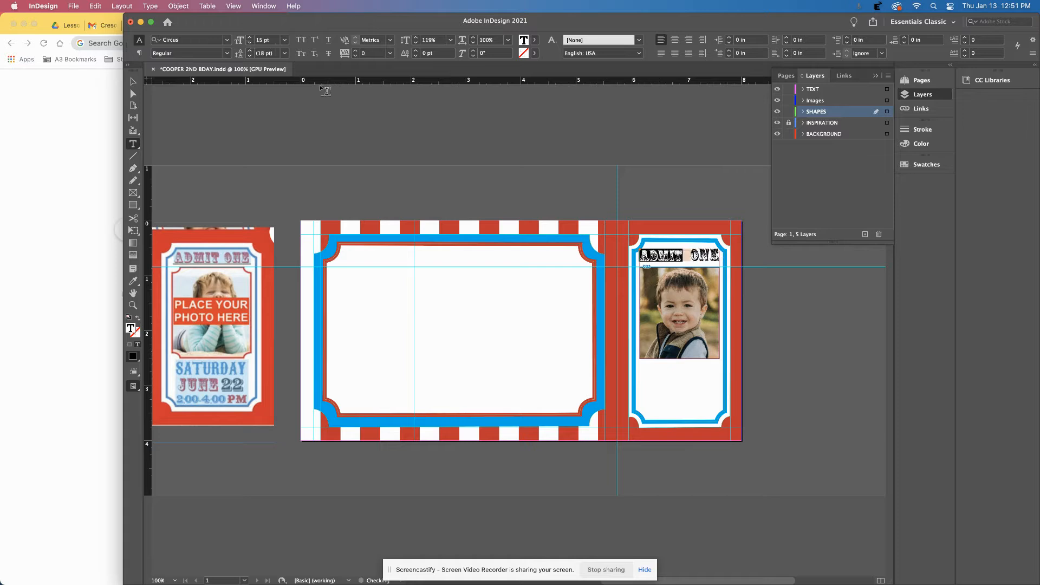
# Adjust ONE's font size, trying 17 and 14 pt before enlarging it to 16 pt.
pyautogui.moveTo(687, 256); pyautogui.dragTo(721, 255)
pyautogui.click(252, 39)
pyautogui.click(252, 39)
pyautogui.click(251, 44)
pyautogui.click(250, 43)
pyautogui.click(250, 43)
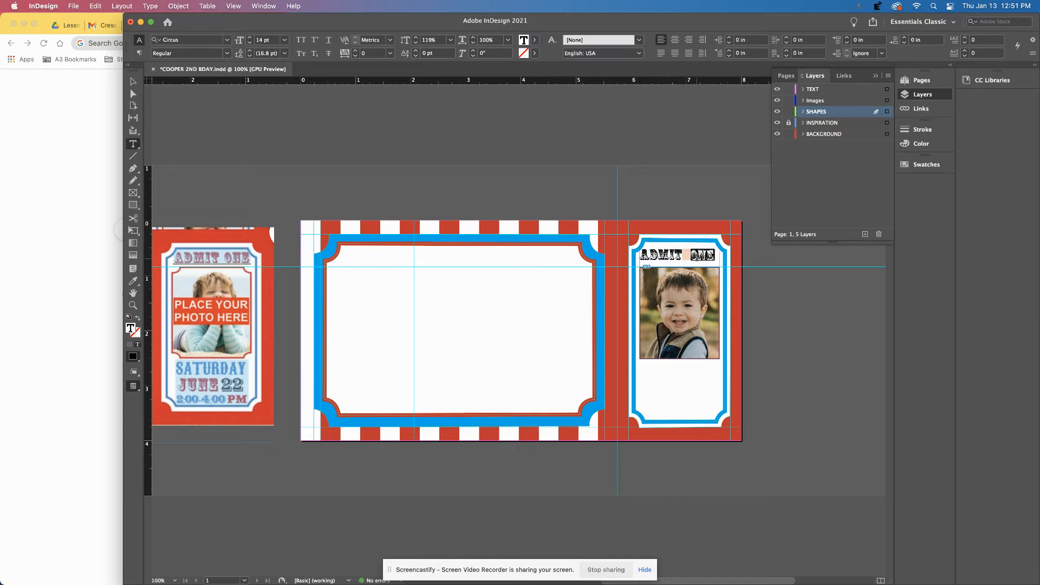
pyautogui.click(687, 256)
pyautogui.moveTo(689, 256); pyautogui.dragTo(715, 256)
pyautogui.click(250, 38)
pyautogui.click(250, 38)
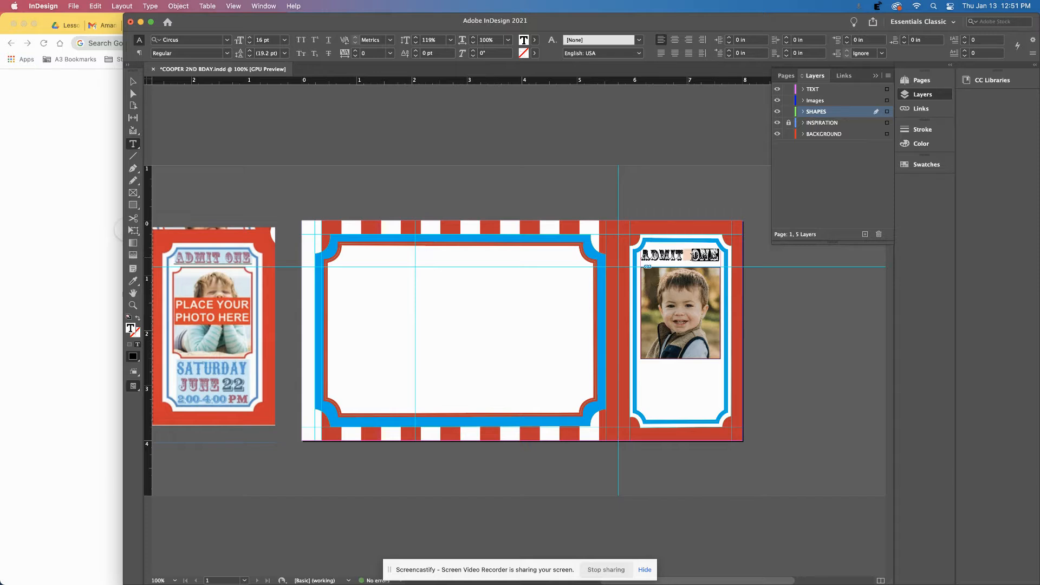
# Try ADMIT at 16 pt, settle on 15 pt to clear the overset, and select the line.
pyautogui.moveTo(685, 255); pyautogui.dragTo(640, 255)
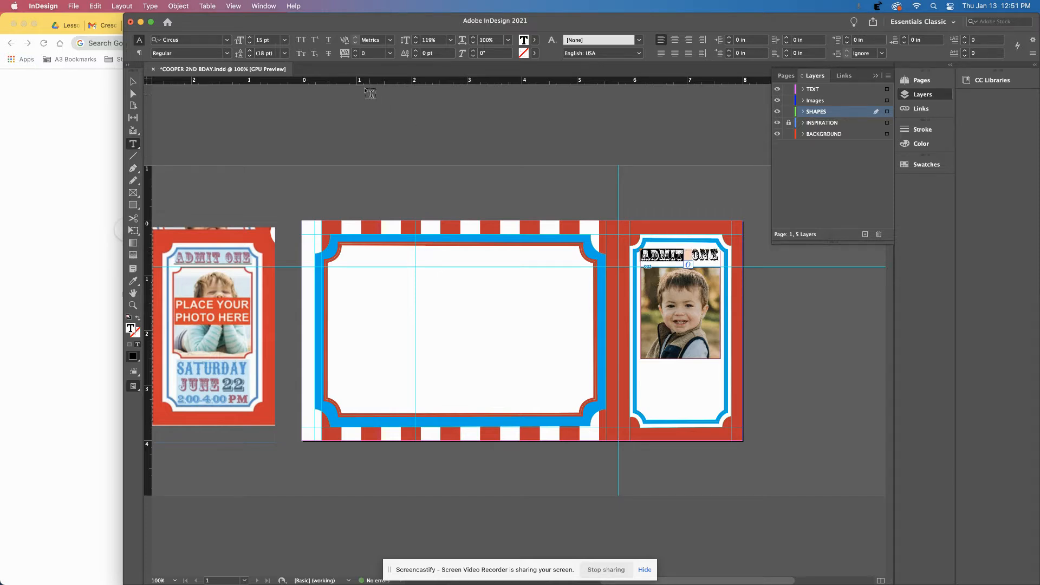
pyautogui.click(249, 38)
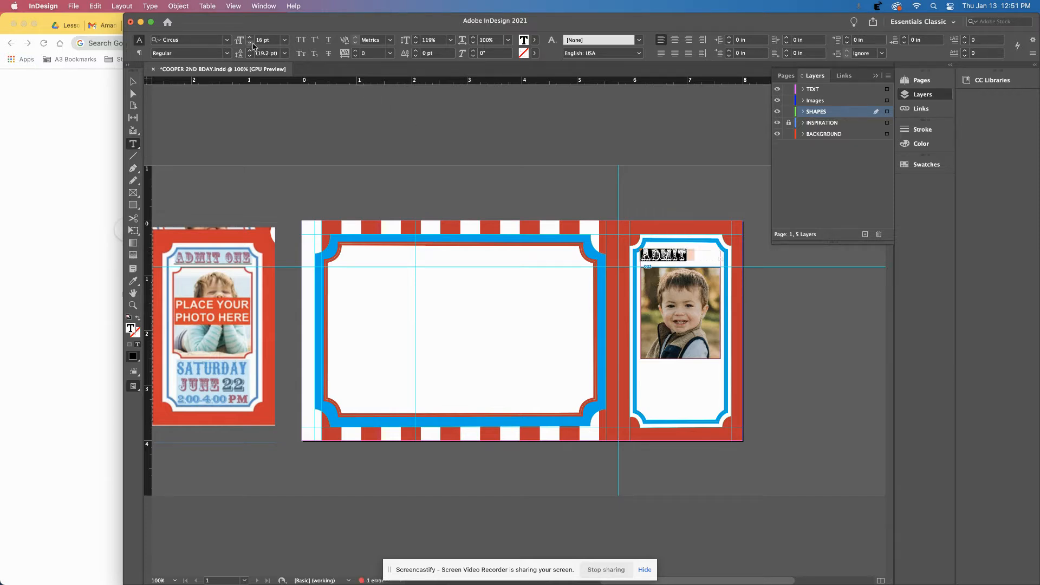
pyautogui.click(252, 46)
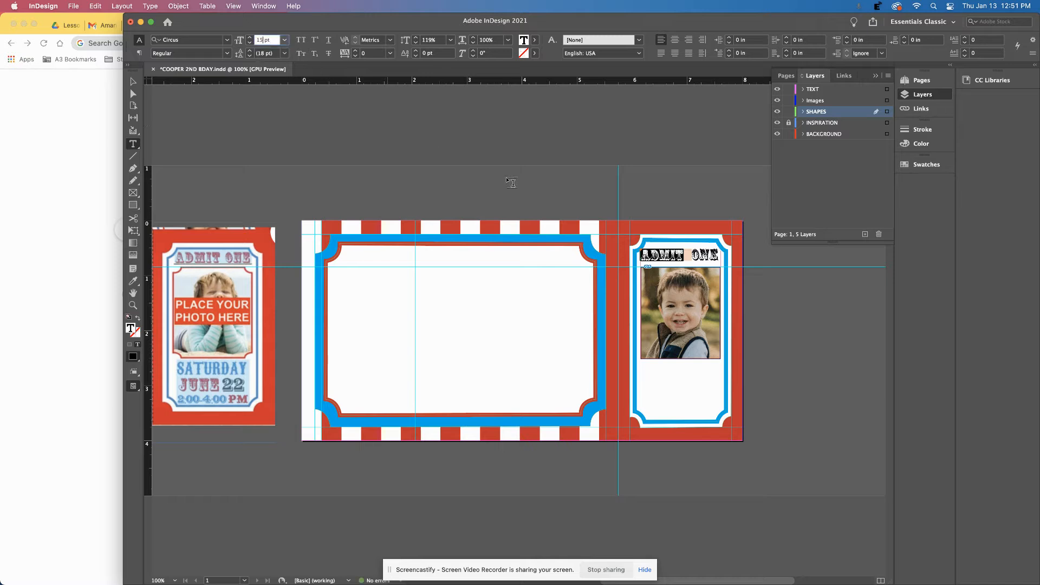
pyautogui.click(249, 37)
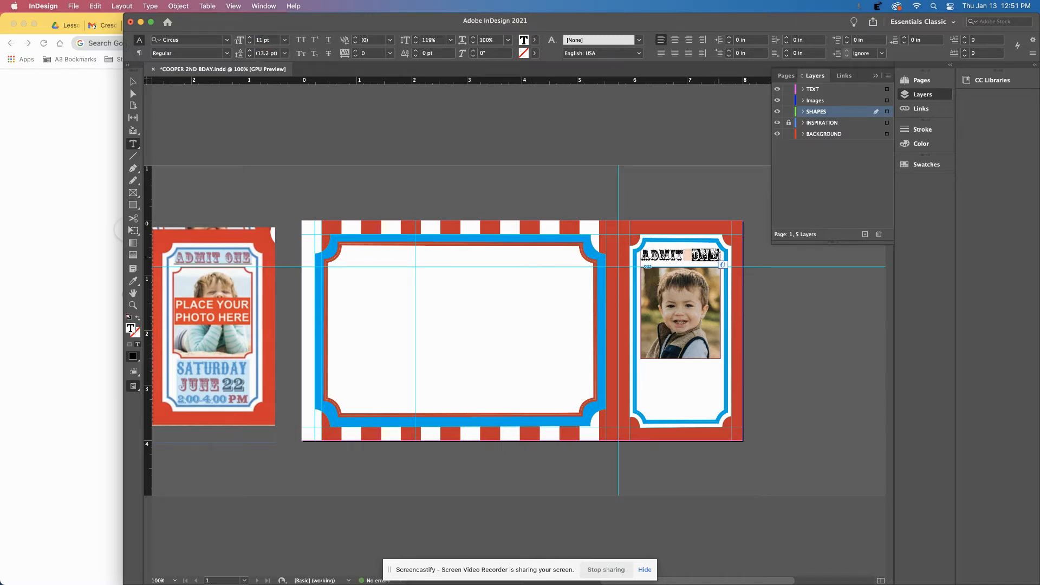
pyautogui.click(249, 42)
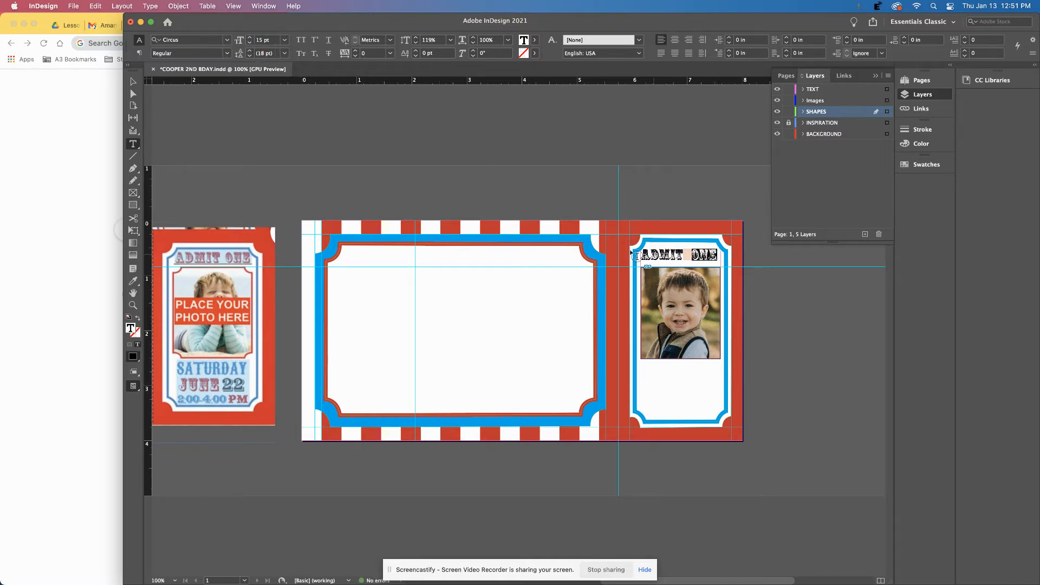
pyautogui.press('Escape')
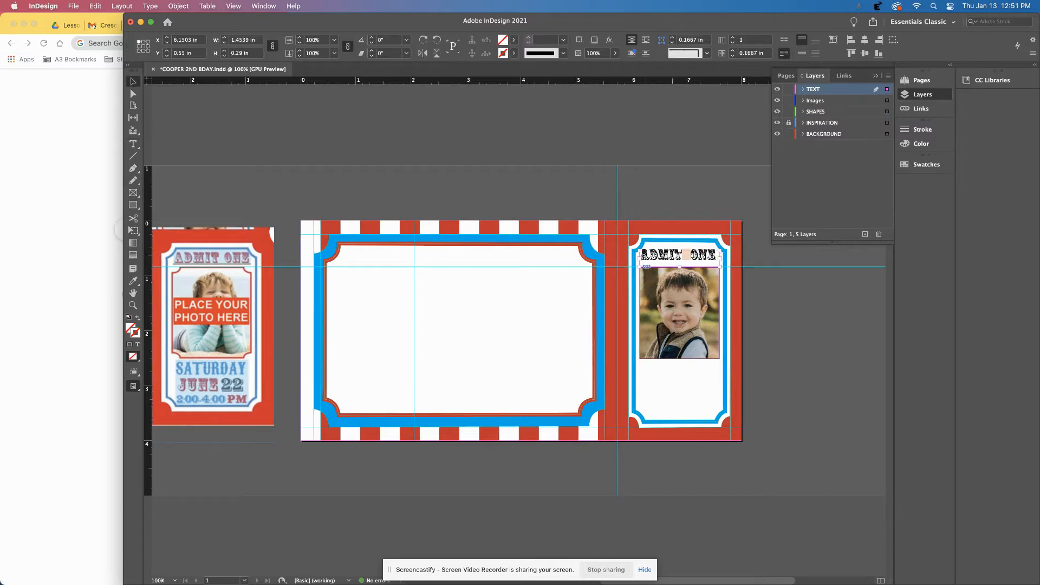
pyautogui.tripleClick(678, 259)
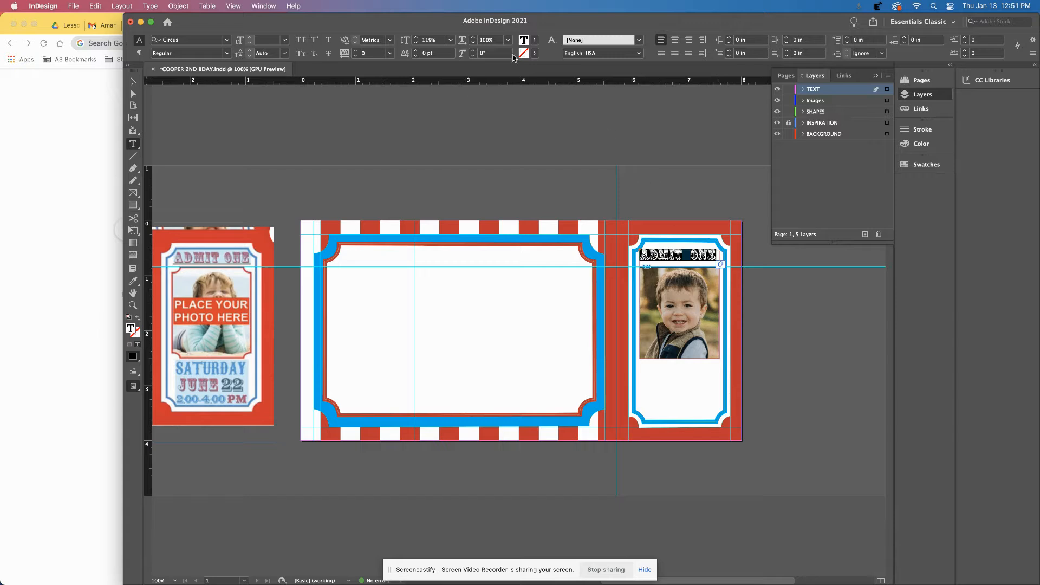
# Colour the ADMIT ONE text red and centre it in its frame.
pyautogui.click(535, 41)
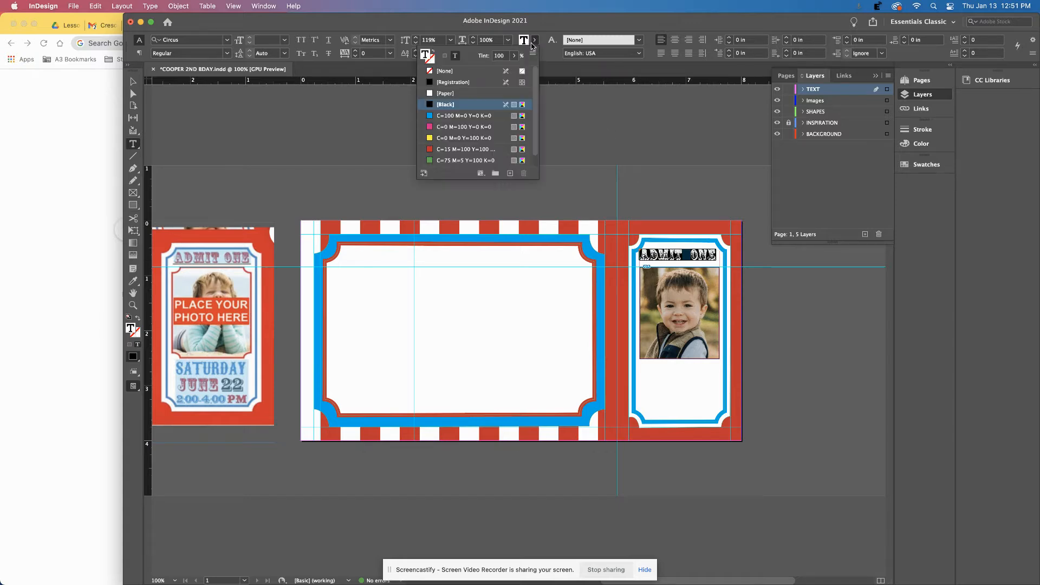
pyautogui.click(438, 150)
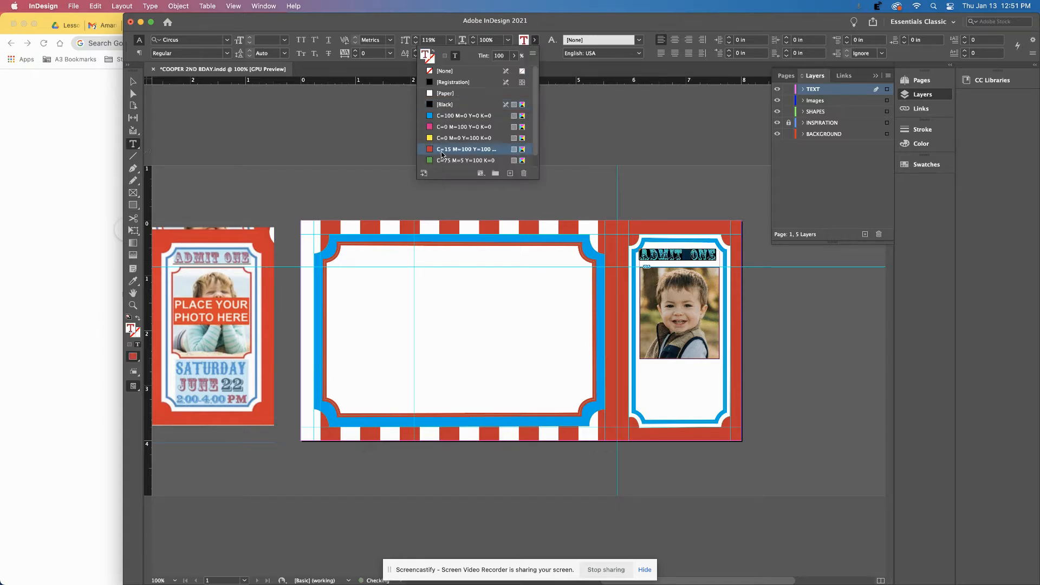
pyautogui.click(133, 83)
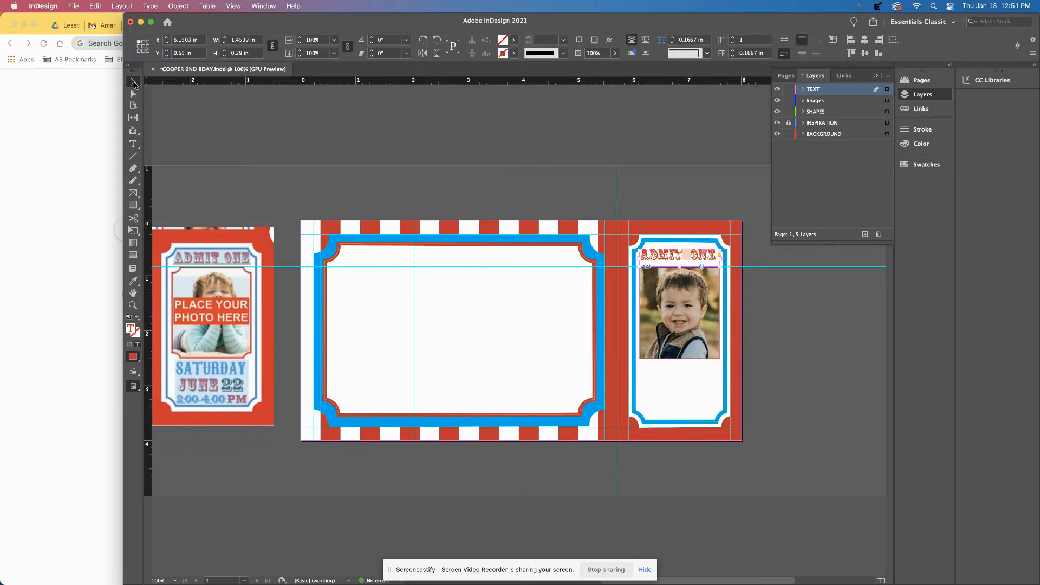
pyautogui.tripleClick(667, 255)
pyautogui.click(675, 40)
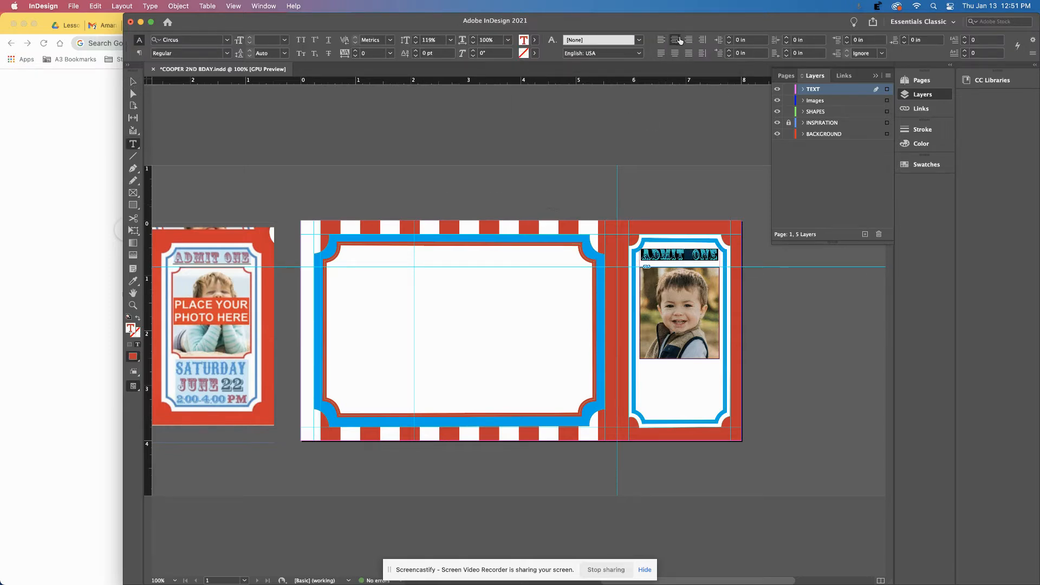
# Shorten the ADMIT ONE frame to 0.2 in tall and nudge it into place above the photo.
pyautogui.click(133, 81)
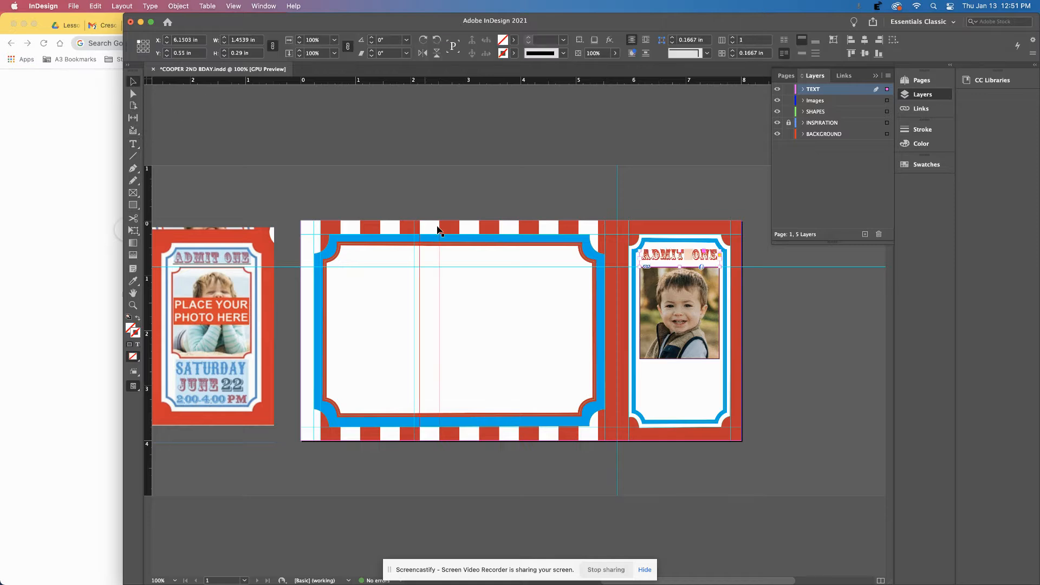
pyautogui.moveTo(680, 265); pyautogui.dragTo(680, 260)
pyautogui.press('Down')
pyautogui.press('Down')
pyautogui.press('Down')
pyautogui.press('Down')
pyautogui.press('Down')
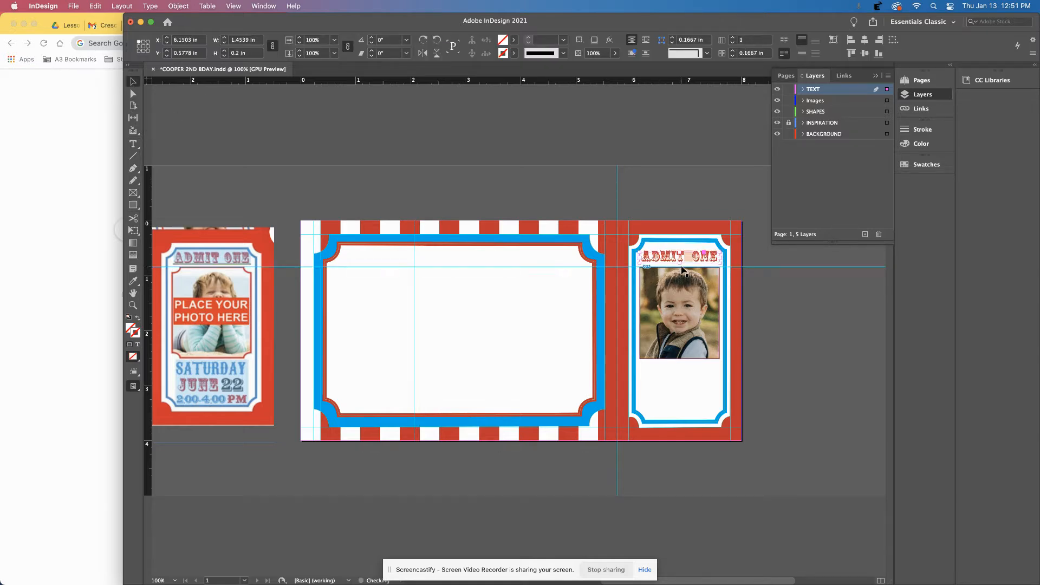
pyautogui.press('Up')
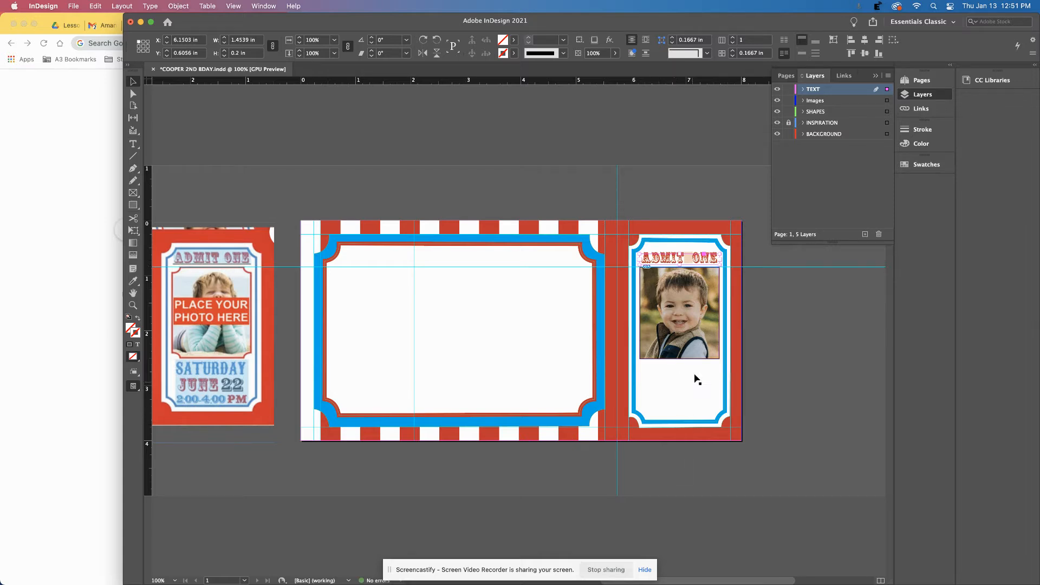
pyautogui.click(676, 401)
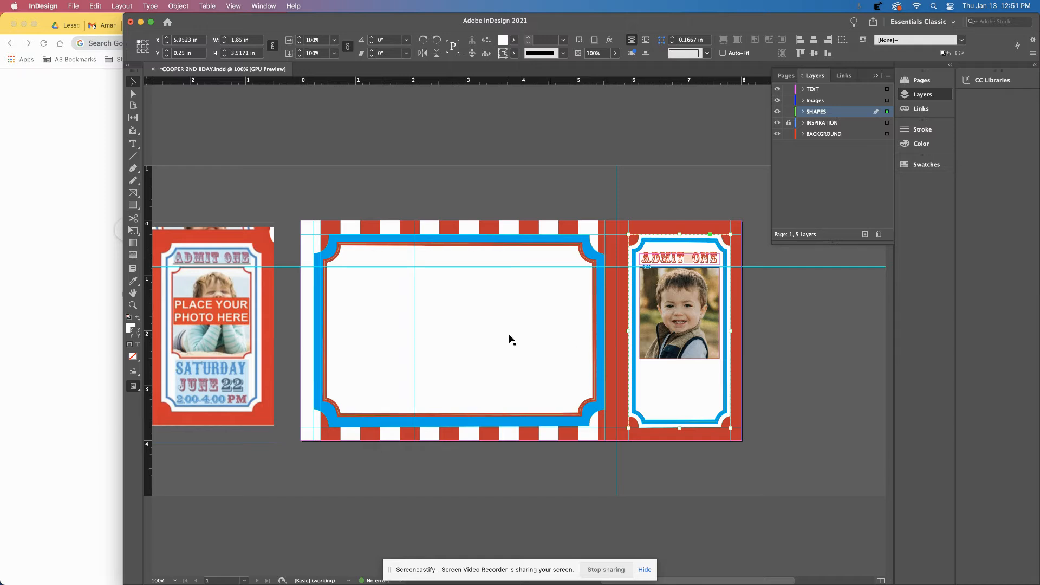
# Paste three copies of the red ADMIT ONE heading and stack them below the right ticket's photo.
pyautogui.hscroll(-10, 509, 339)
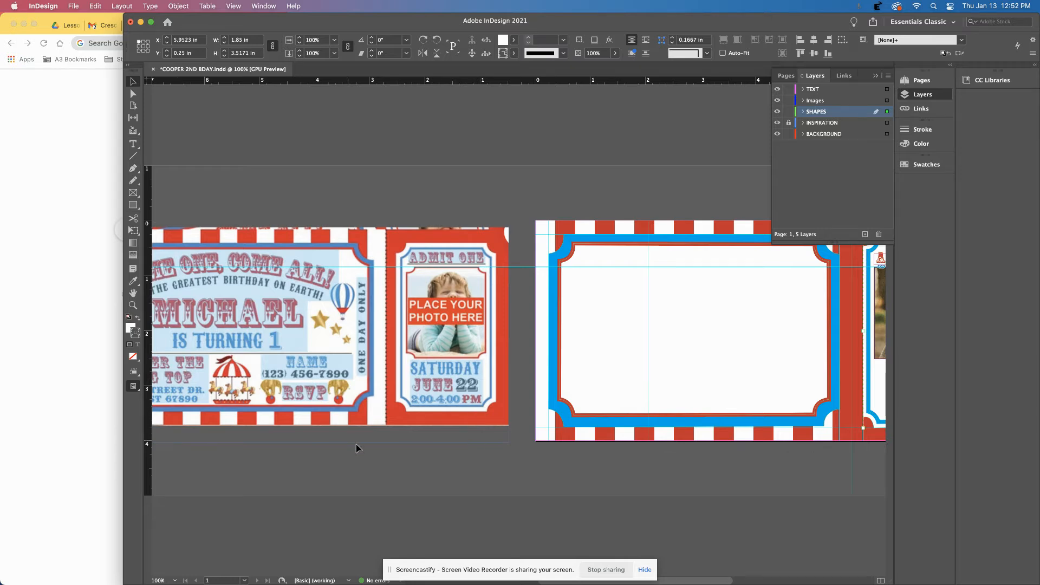
pyautogui.hscroll(10, 409, 443)
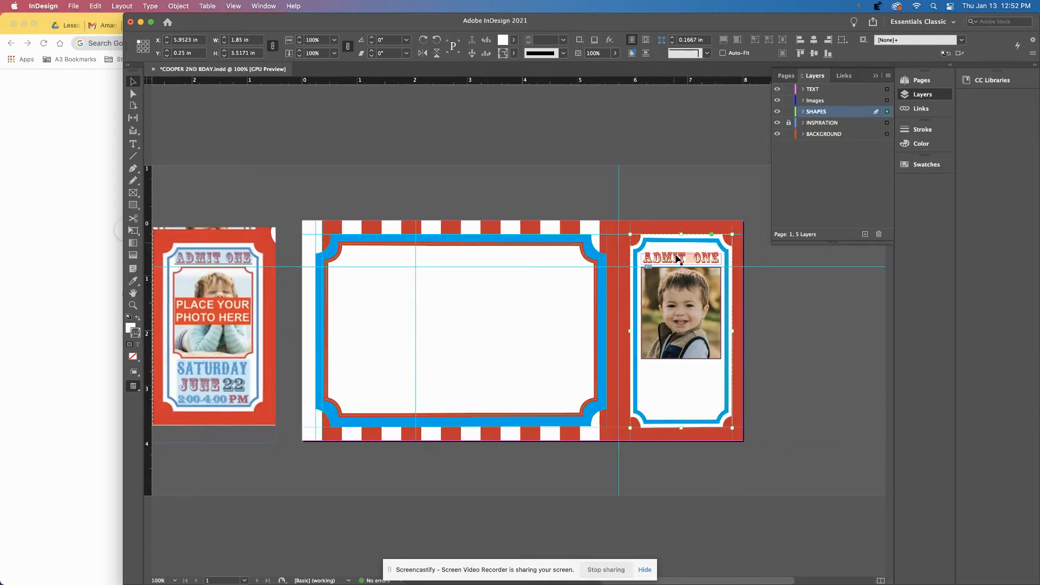
pyautogui.click(671, 261)
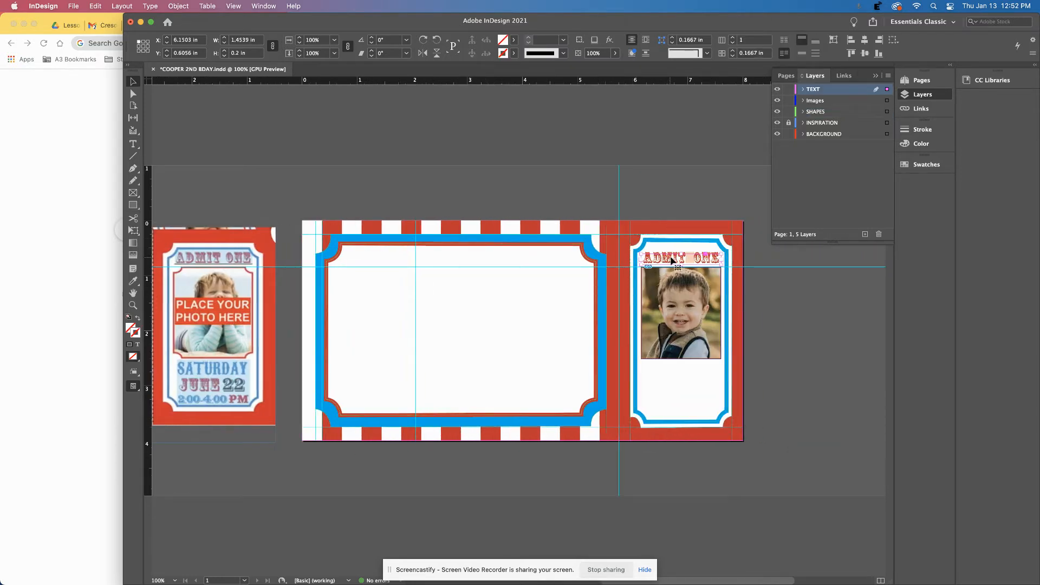
pyautogui.press('super+v')
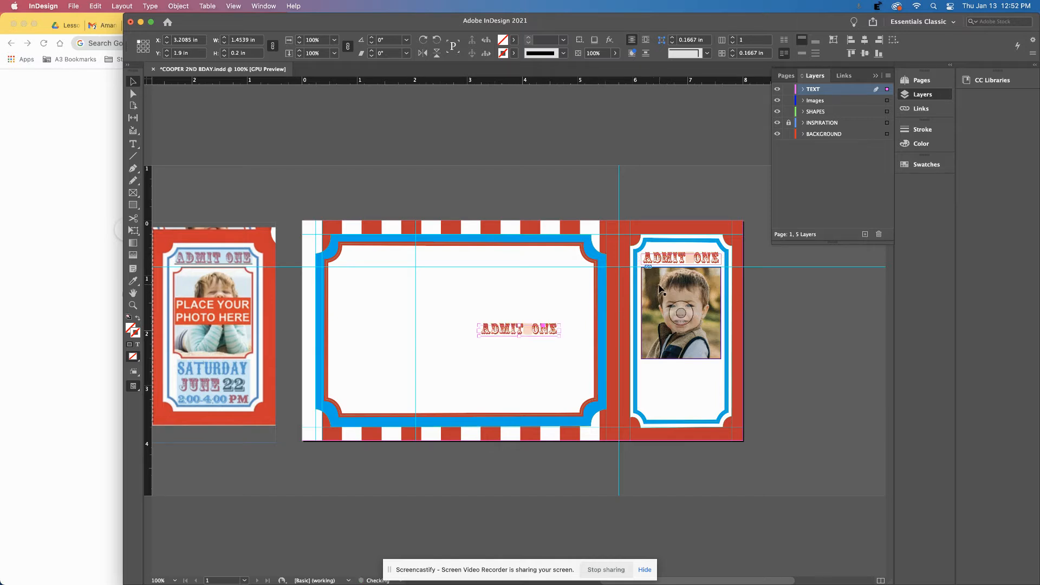
pyautogui.moveTo(527, 331); pyautogui.dragTo(670, 373)
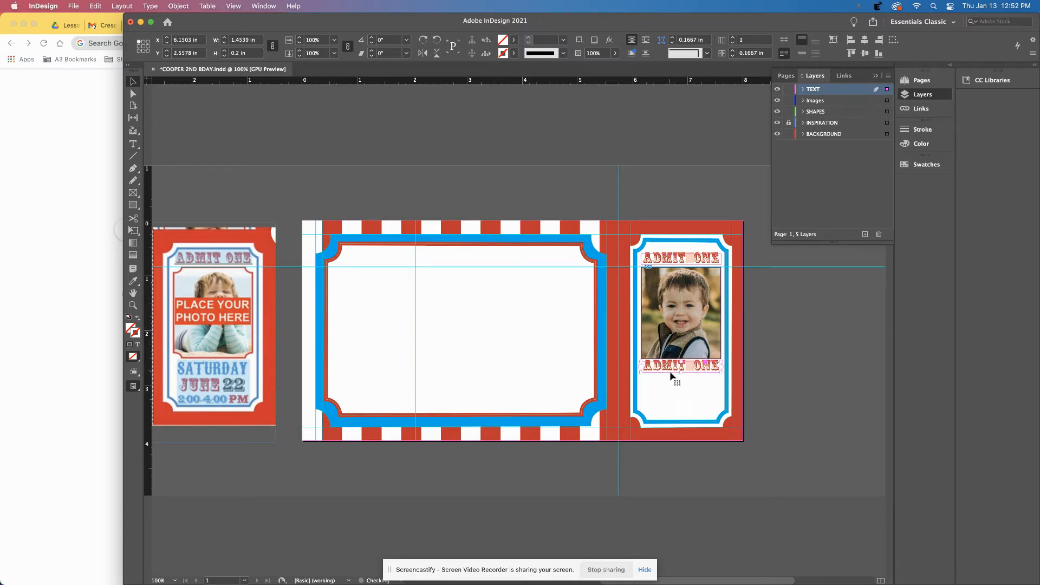
pyautogui.moveTo(535, 332); pyautogui.dragTo(709, 387)
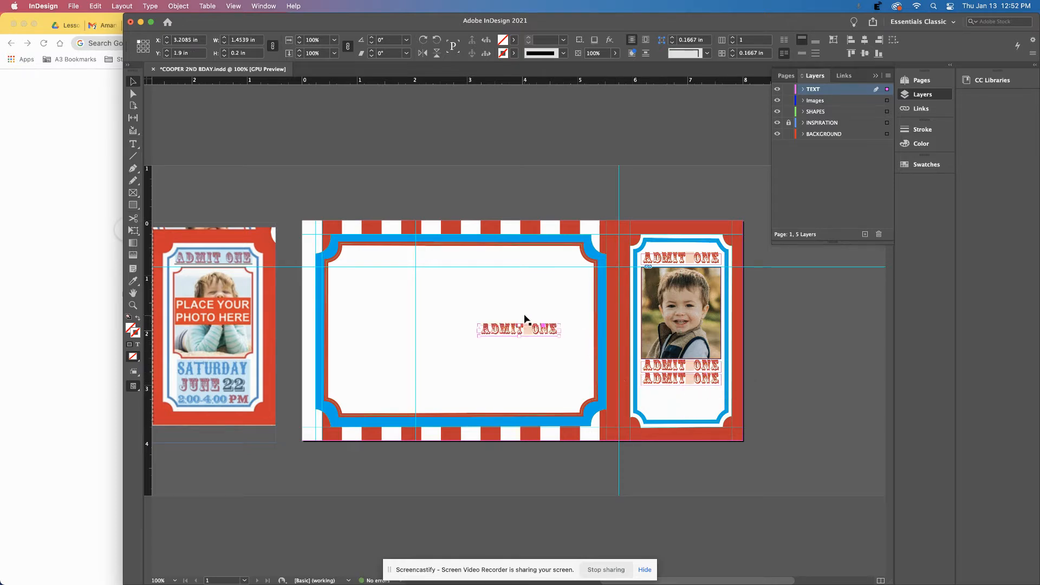
pyautogui.moveTo(551, 337); pyautogui.dragTo(712, 399)
# Replace the first two ADMIT ONE copies with SATURDAY and FEBRUARY.
pyautogui.doubleClick(667, 366)
pyautogui.press('super+a')
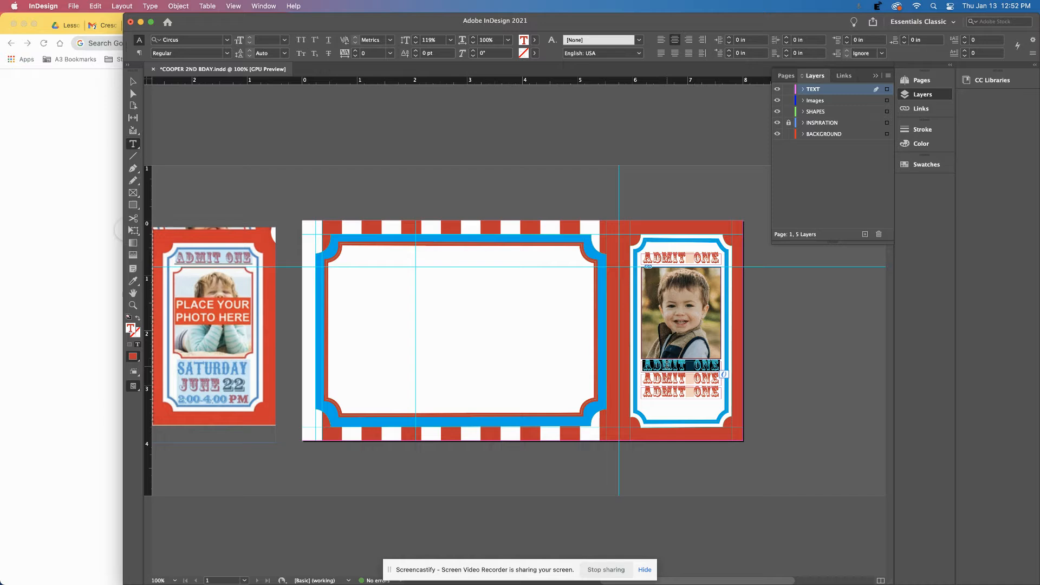
pyautogui.write('SATURDAY')
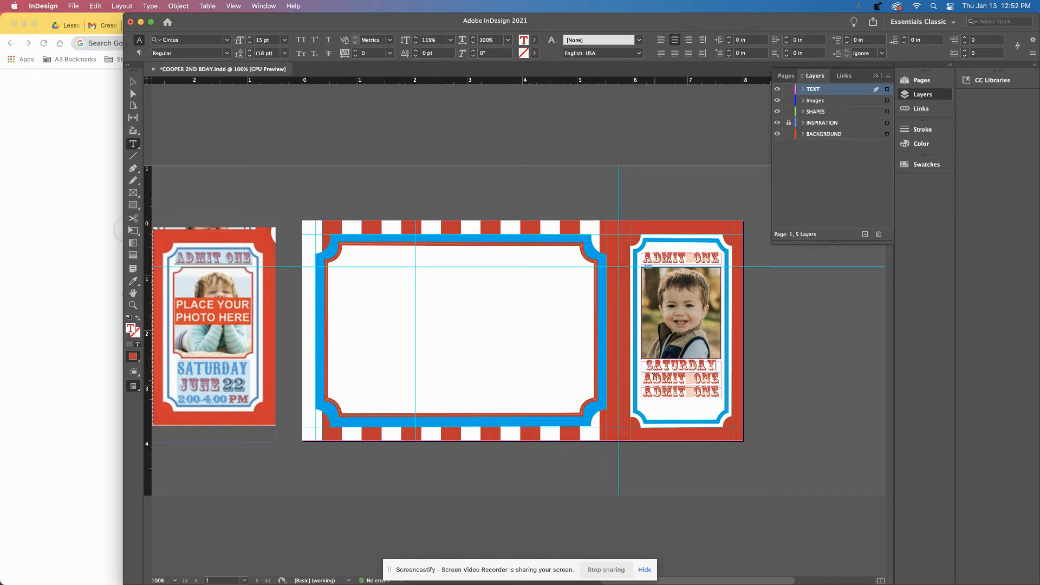
pyautogui.moveTo(645, 378); pyautogui.dragTo(731, 388)
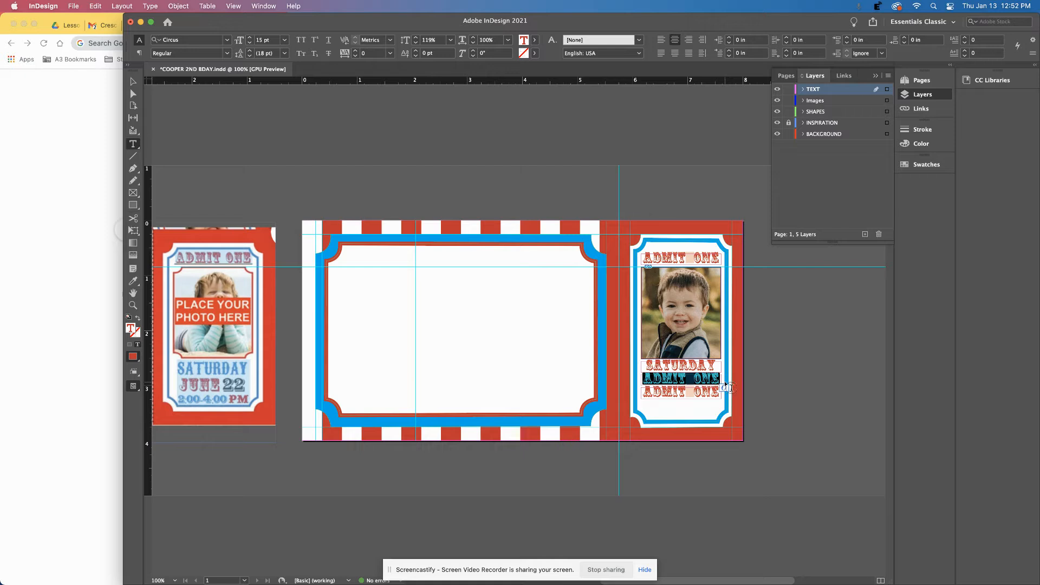
pyautogui.write('JUNE')
pyautogui.press('BackSpace')
pyautogui.press('BackSpace')
pyautogui.press('BackSpace')
pyautogui.write('FEBRU')
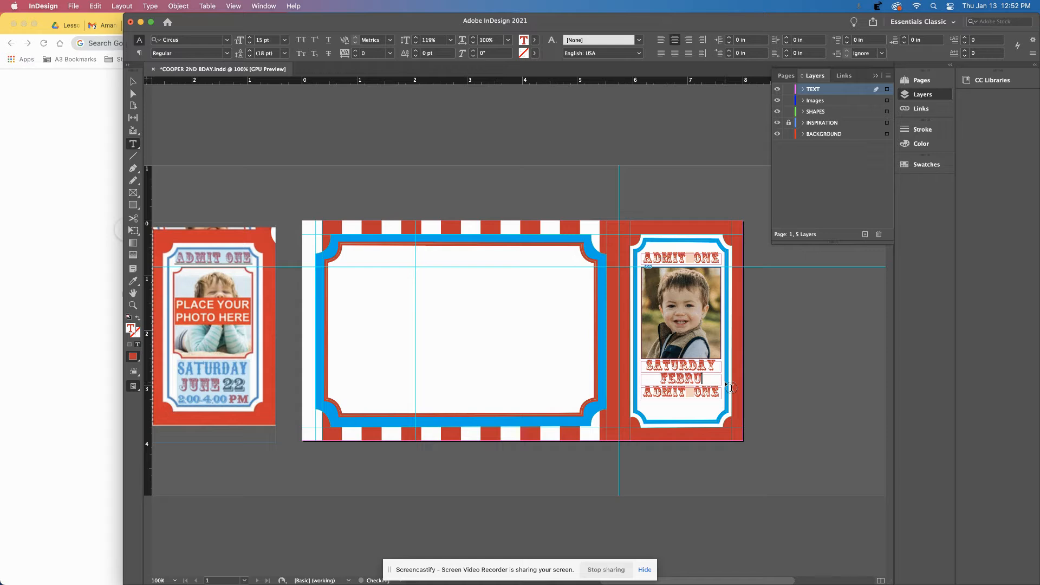
pyautogui.write('ARY')
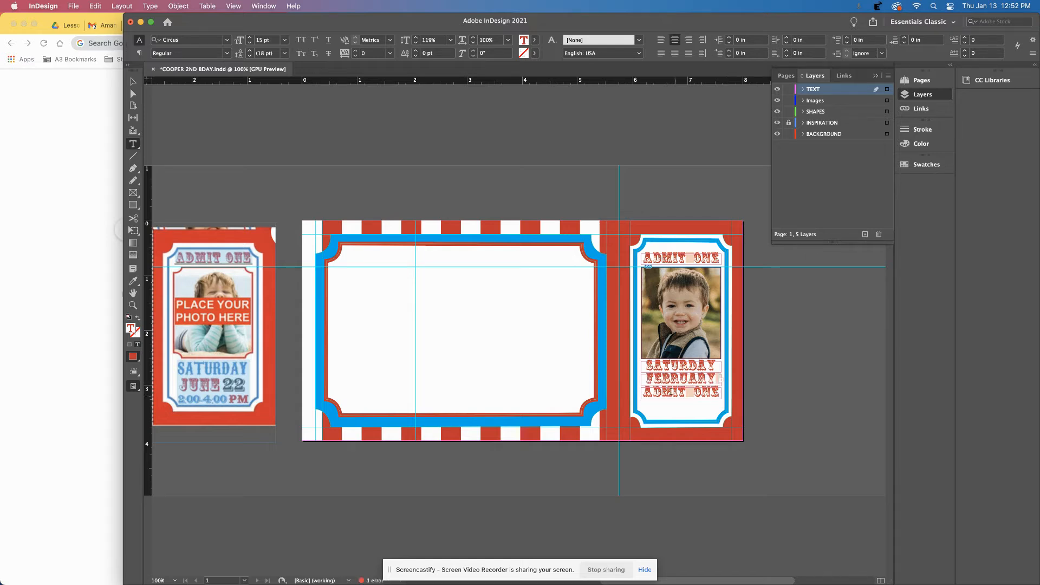
# Delete the ADMIT ONE line below FEBRUARY and type the time 2:00-4:.
pyautogui.moveTo(644, 393); pyautogui.dragTo(716, 397)
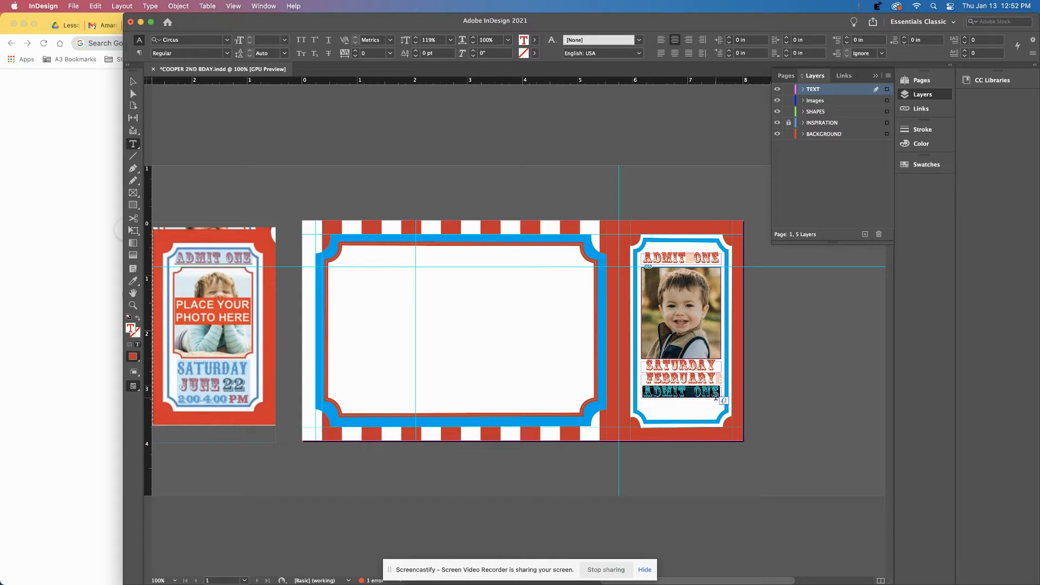
pyautogui.press('BackSpace')
pyautogui.write('2:0')
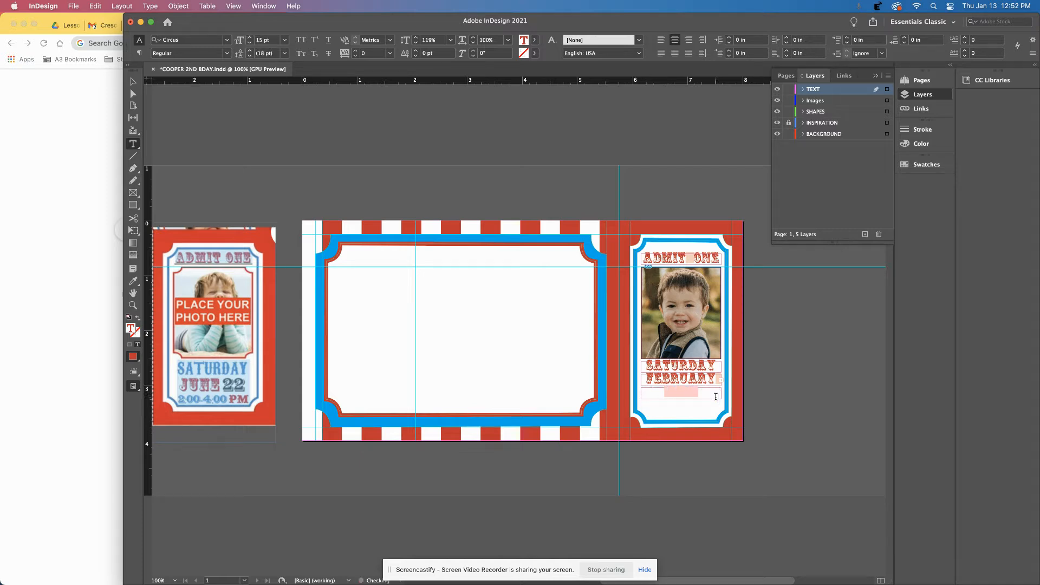
pyautogui.write('0-4:')
# Change SATURDAY's font to IFC WILDRODEO.
pyautogui.click(681, 378)
pyautogui.doubleClick(668, 367)
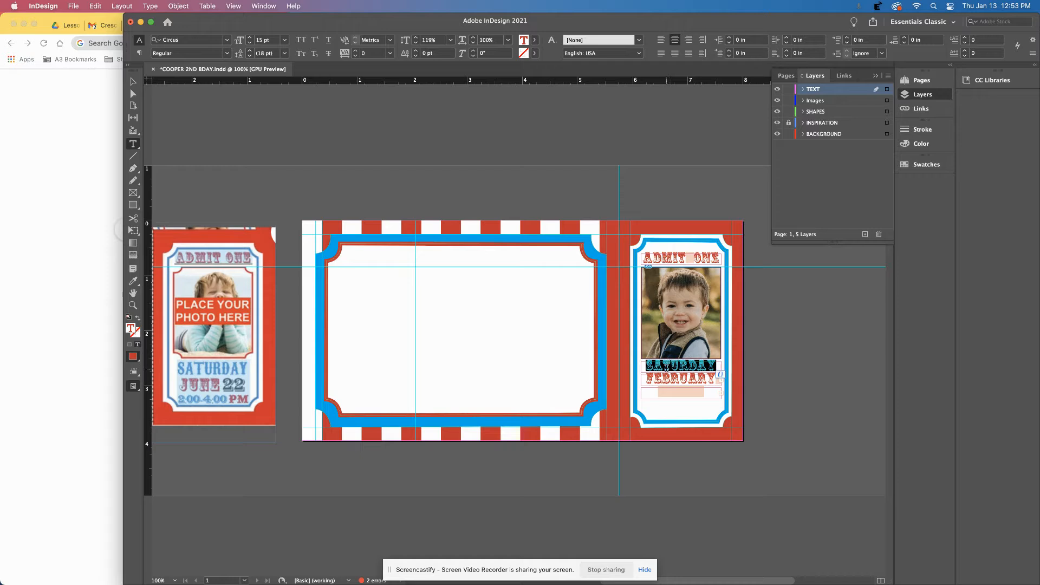
pyautogui.click(214, 40)
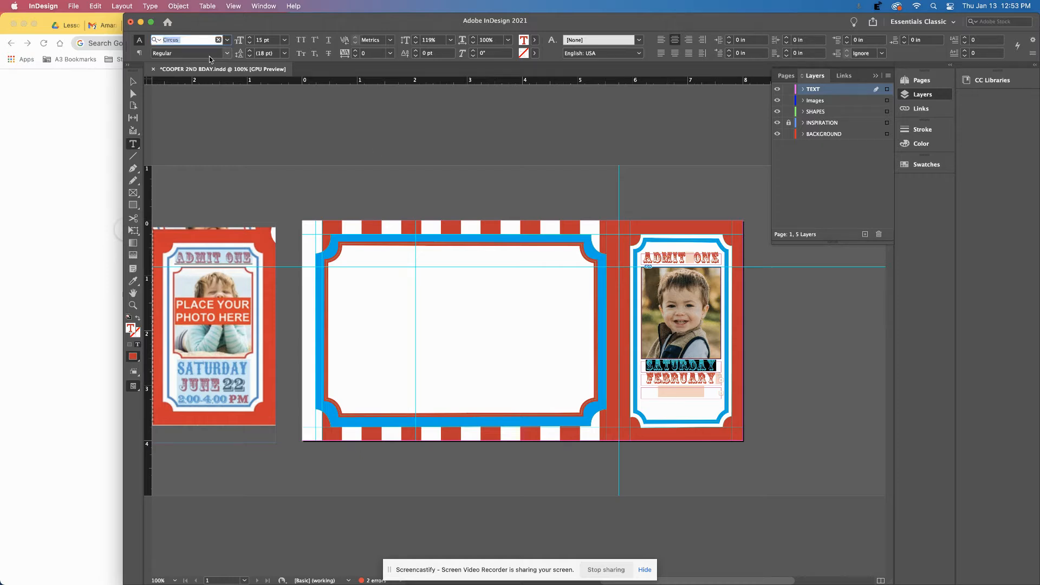
pyautogui.write('IFC')
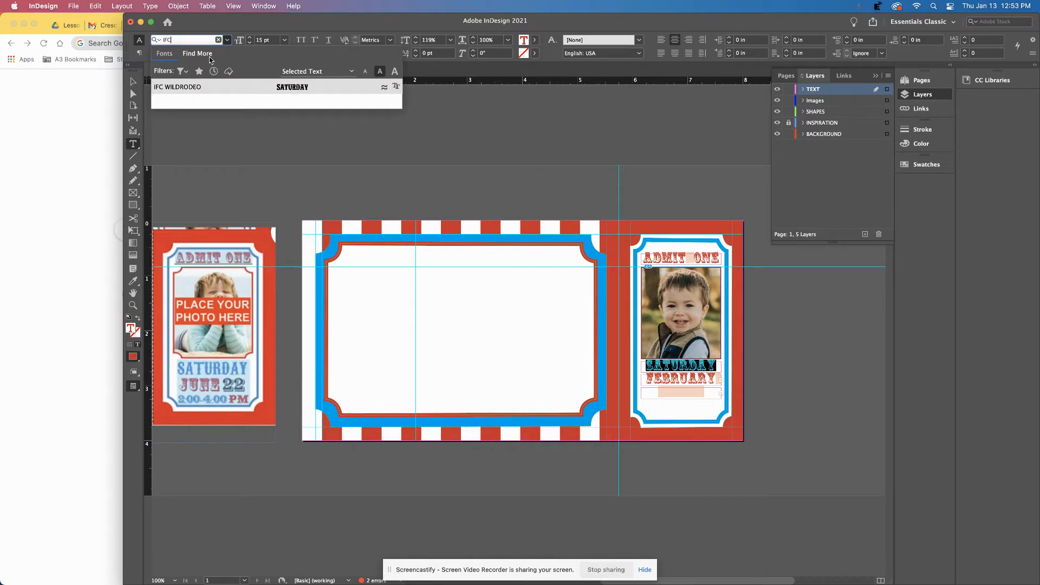
pyautogui.click(275, 89)
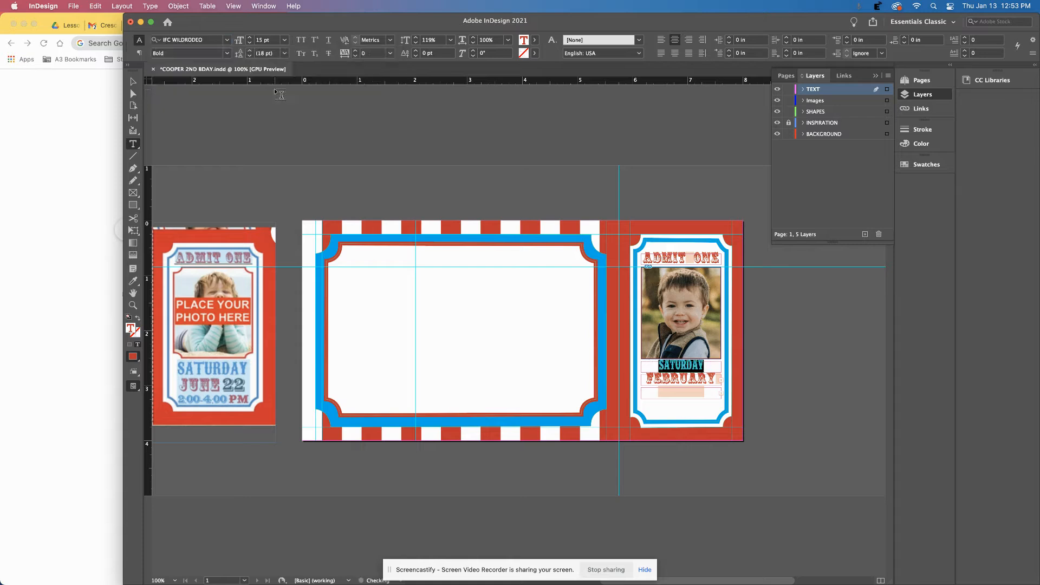
# Enlarge SATURDAY to 21 pt.
pyautogui.click(250, 38)
pyautogui.click(251, 37)
pyautogui.click(251, 38)
pyautogui.click(251, 38)
pyautogui.click(251, 38)
pyautogui.click(251, 38)
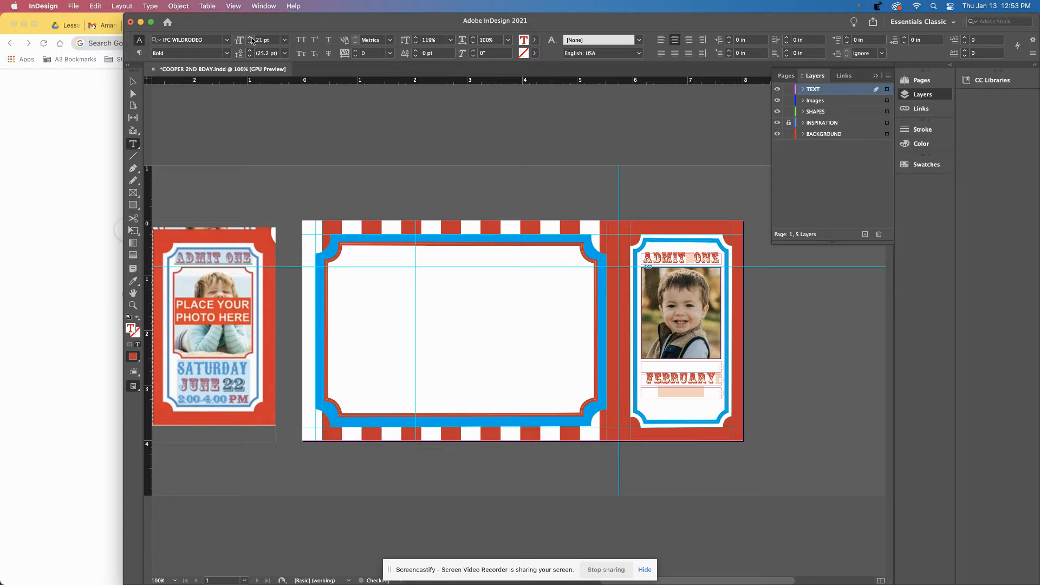
# Move the ticket border shape upward, then undo the move.
pyautogui.click(133, 82)
pyautogui.click(675, 405)
pyautogui.moveTo(674, 407); pyautogui.dragTo(675, 387)
pyautogui.press('super+z')
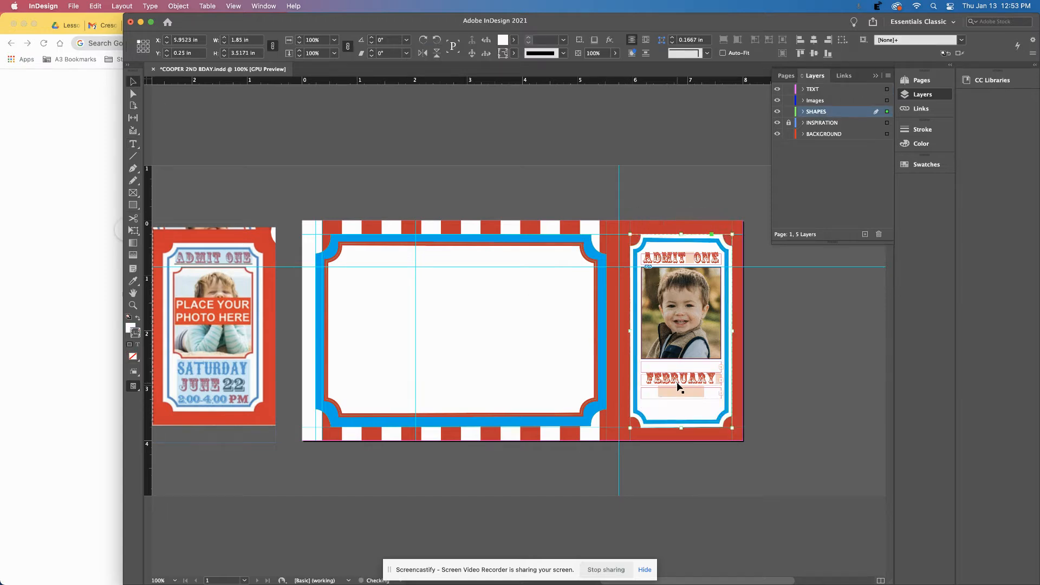
# Move FEBRUARY and the frame below it down, and enlarge the day frame so SATURDAY reappears.
pyautogui.click(684, 388)
pyautogui.keyDown('shift'); pyautogui.click(687, 397); pyautogui.keyUp('shift')
pyautogui.moveTo(686, 385); pyautogui.dragTo(722, 374)
pyautogui.click(681, 366)
# Retype SATURDAY as SUNDAY.
pyautogui.doubleClick(668, 374)
pyautogui.write('UNDAY')
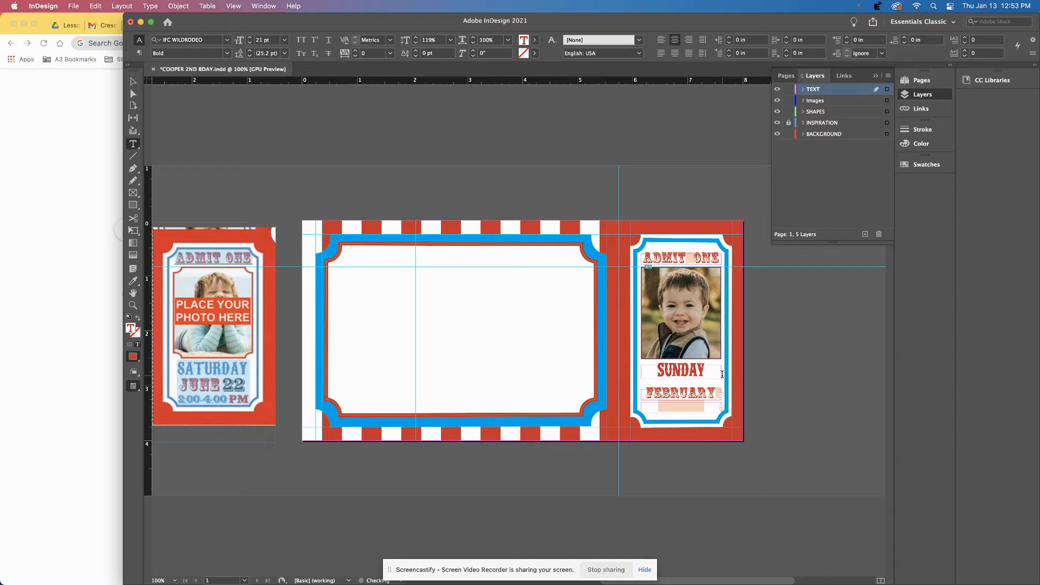
pyautogui.click(133, 81)
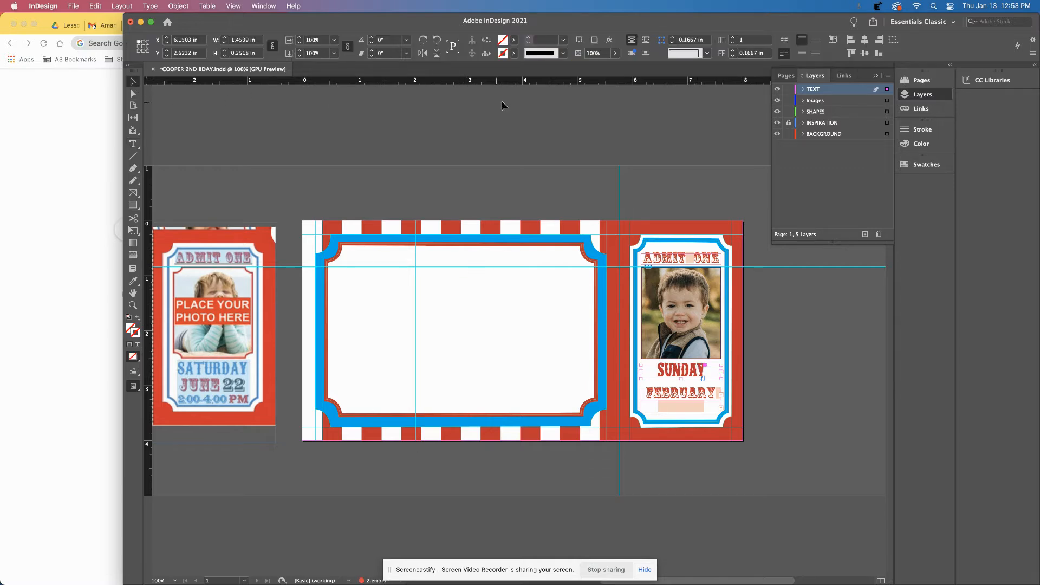
# Colour SUNDAY with the C=100 M=0 Y=0 K=0 swatch and move FEBRUARY up beneath it.
pyautogui.doubleClick(679, 370)
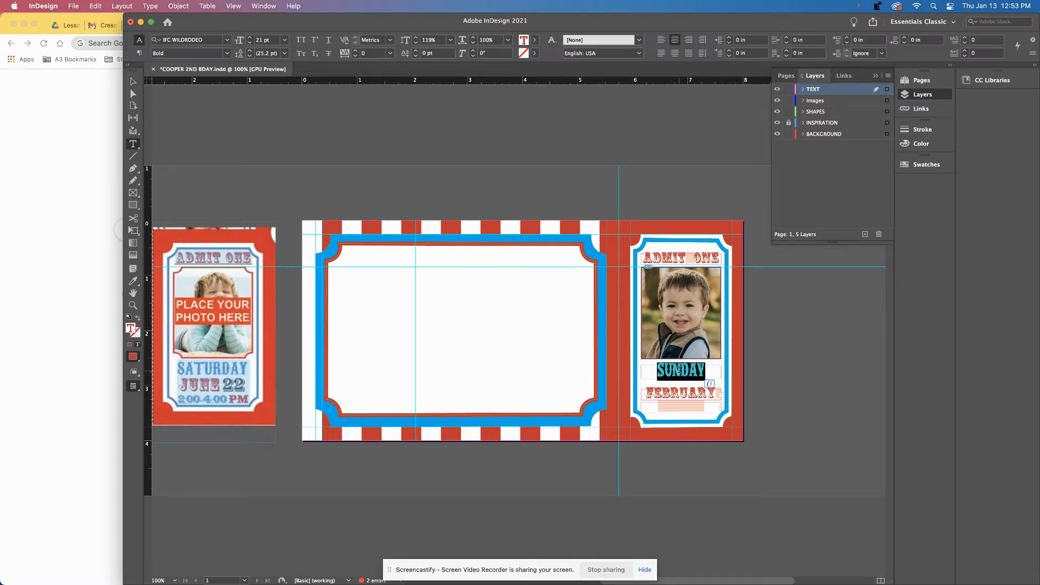
pyautogui.click(534, 40)
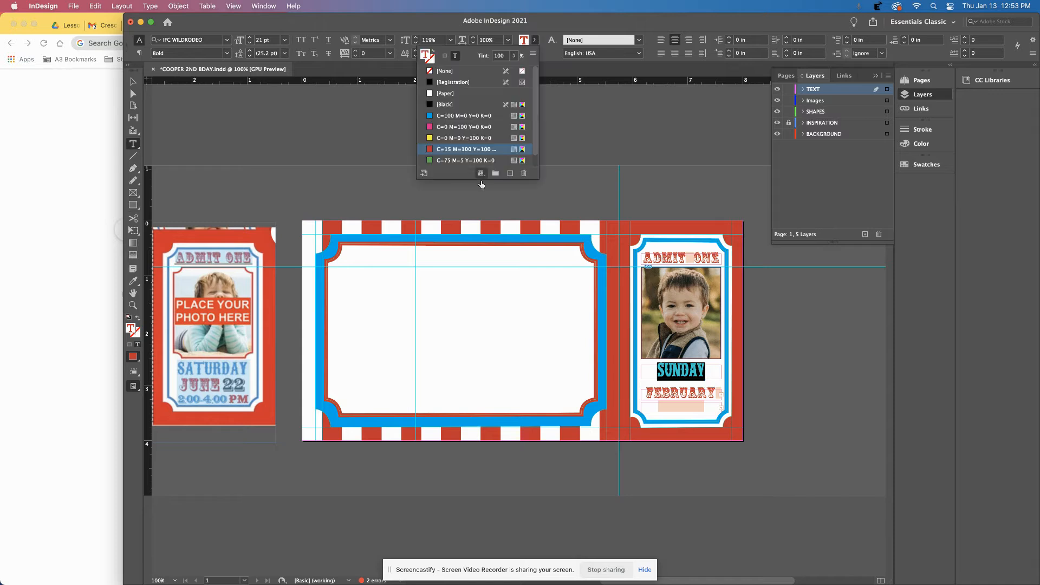
pyautogui.click(450, 116)
pyautogui.click(133, 81)
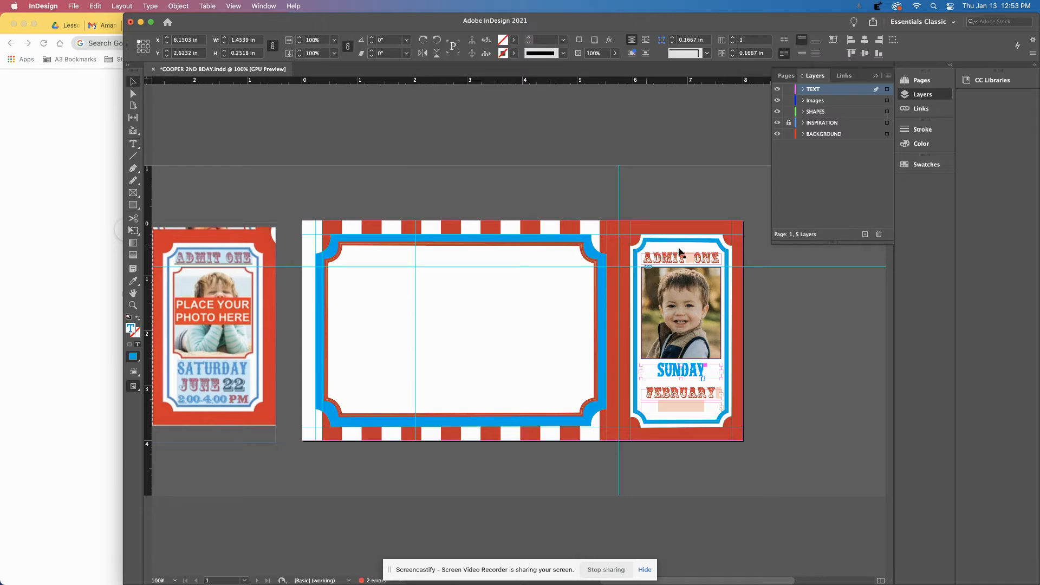
pyautogui.click(682, 398)
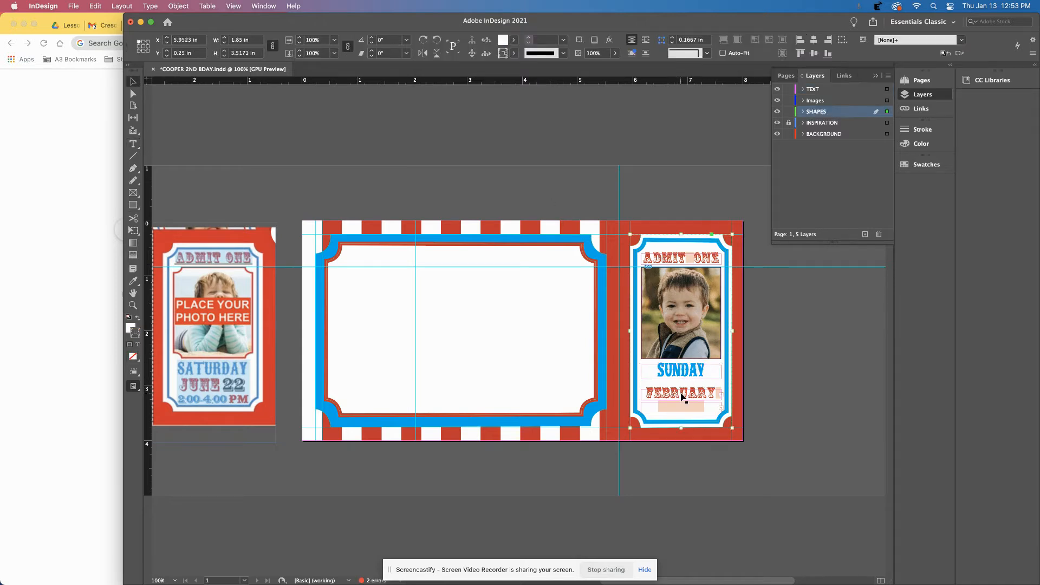
pyautogui.moveTo(669, 392); pyautogui.dragTo(668, 381)
# Set SUNDAY back to the Circus font.
pyautogui.doubleClick(670, 383)
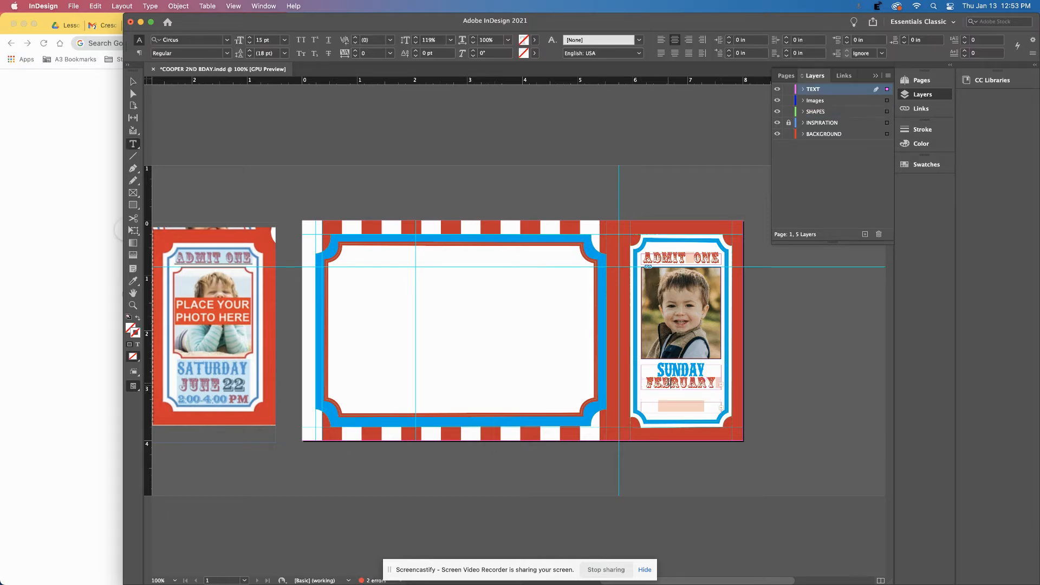
pyautogui.doubleClick(670, 382)
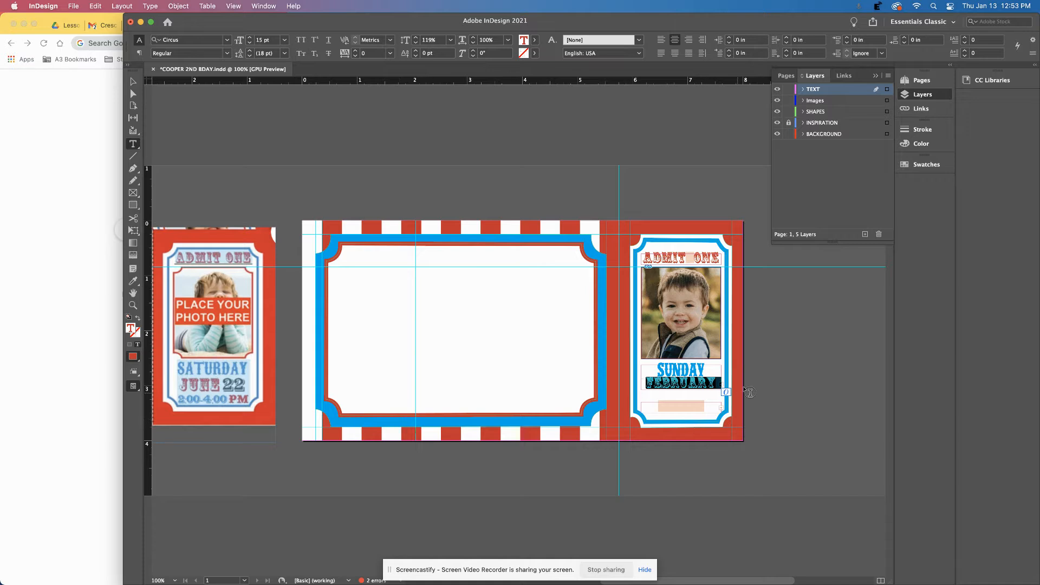
pyautogui.doubleClick(672, 371)
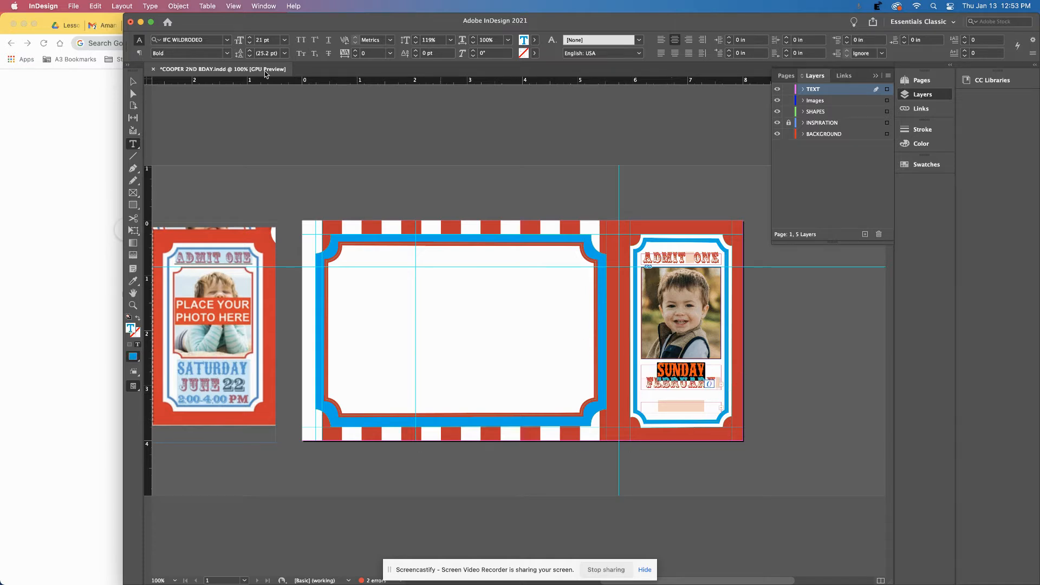
pyautogui.click(217, 42)
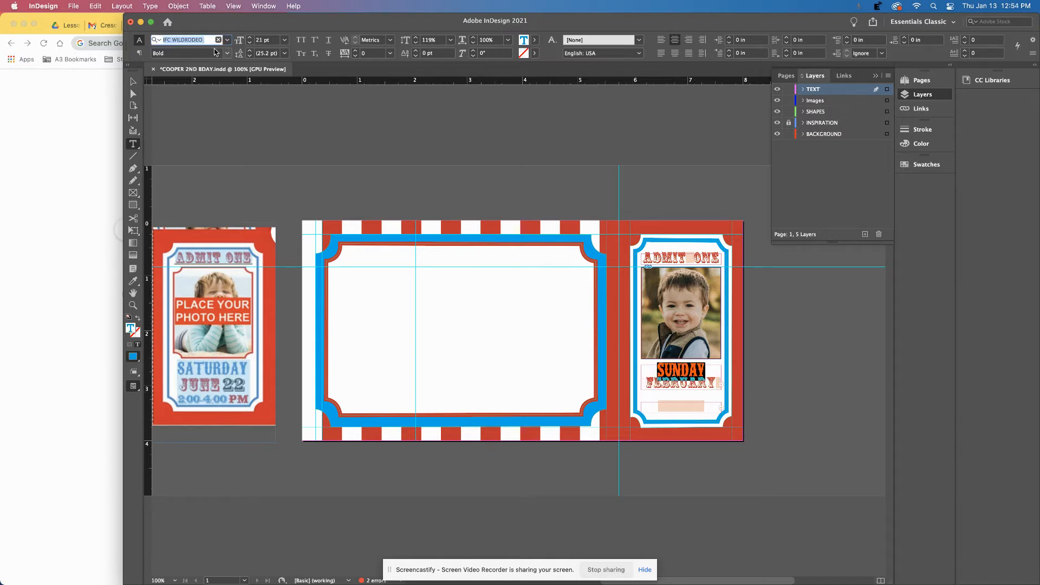
pyautogui.write('CIRC')
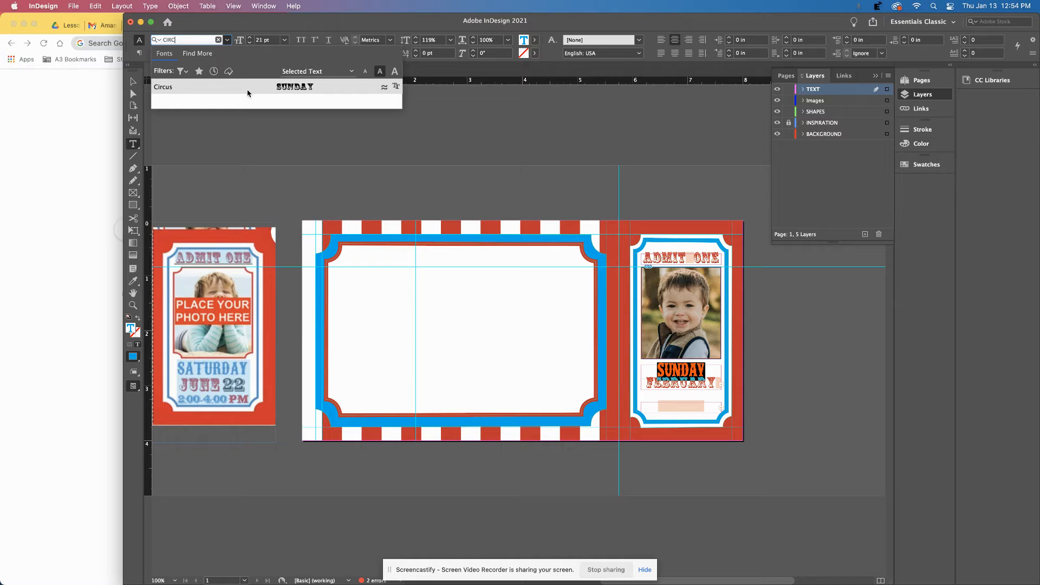
pyautogui.click(252, 95)
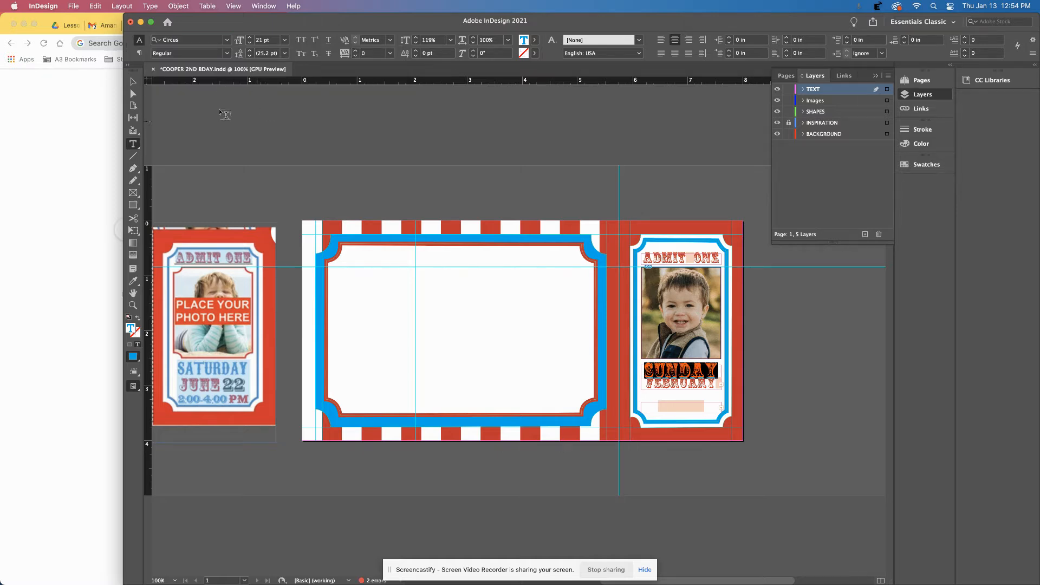
# Shift the FEBRUARY 20 frame slightly down and apply IFC WILDRODEO to its text.
pyautogui.click(134, 82)
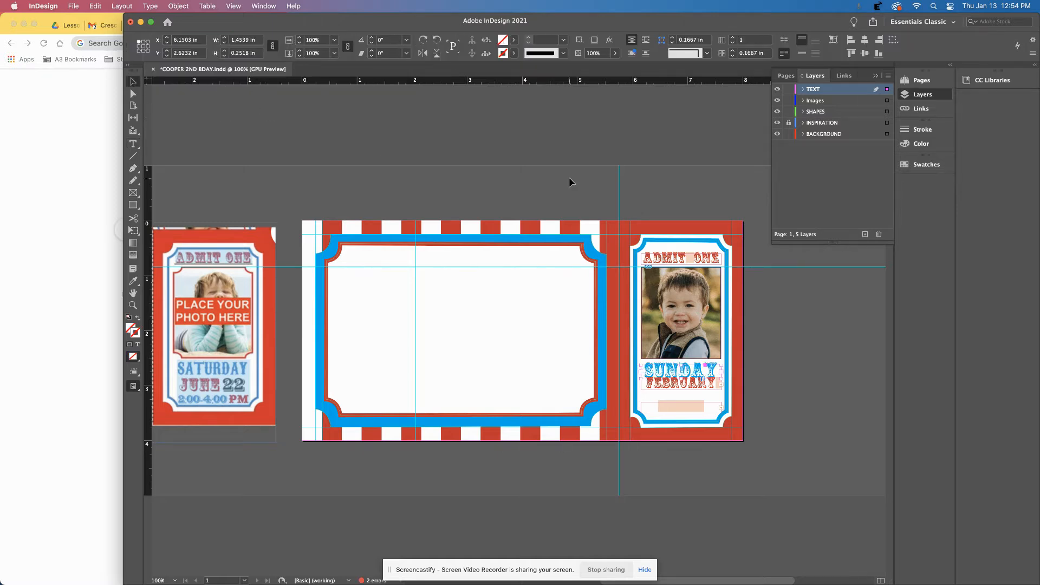
pyautogui.click(685, 390)
pyautogui.moveTo(684, 390); pyautogui.dragTo(685, 397)
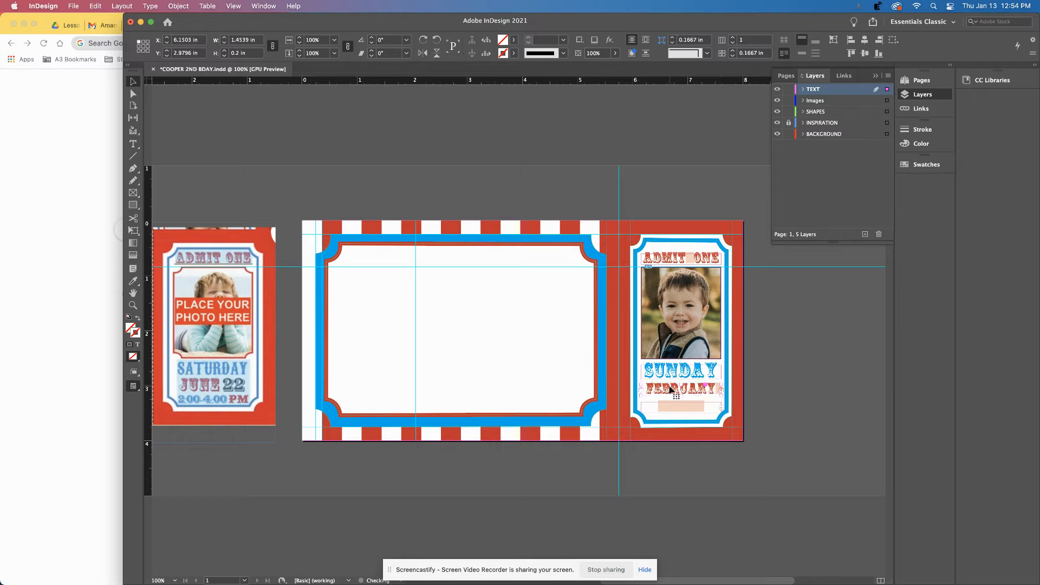
pyautogui.doubleClick(671, 387)
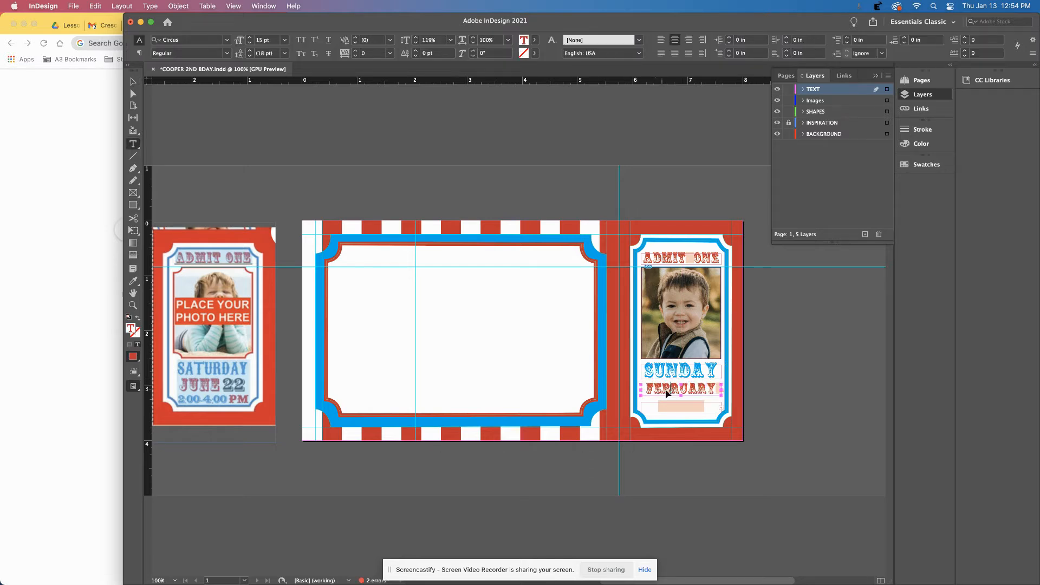
pyautogui.press('super')
pyautogui.press('super+a')
pyautogui.click(226, 41)
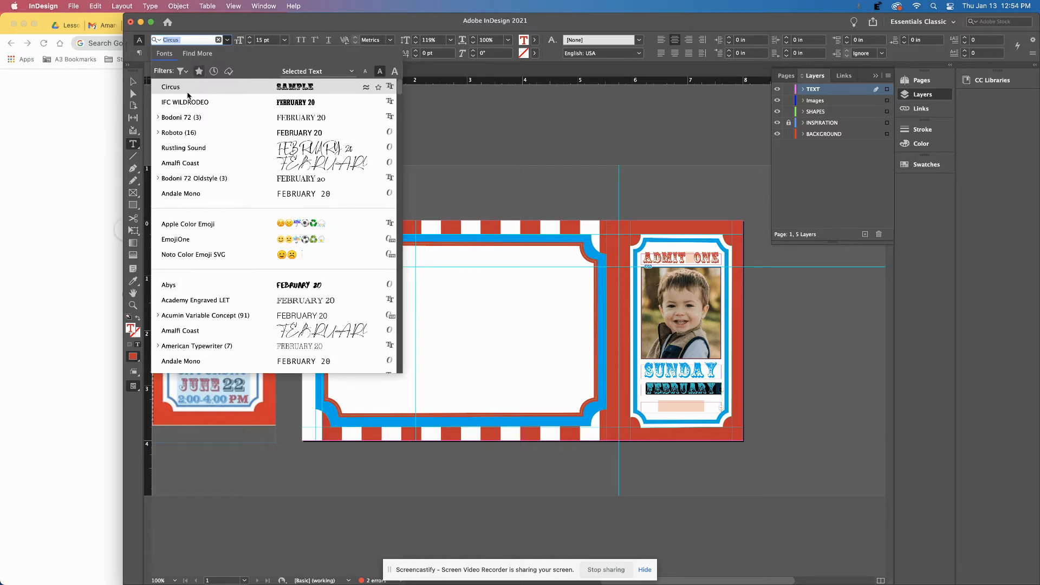
pyautogui.click(186, 103)
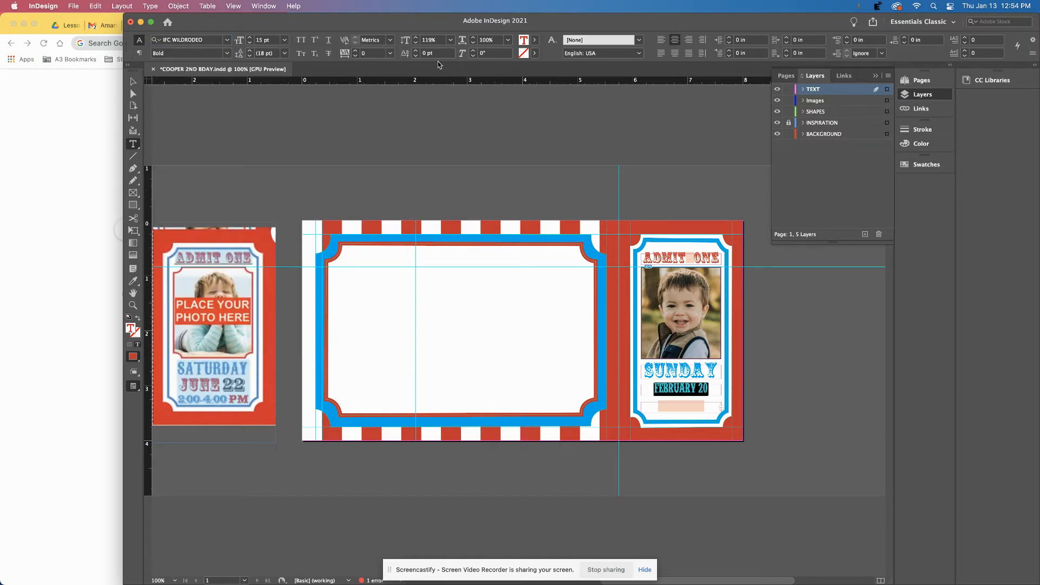
# Enlarge FEBRUARY 20 to 20 pt and nudge its frame slightly up.
pyautogui.click(133, 81)
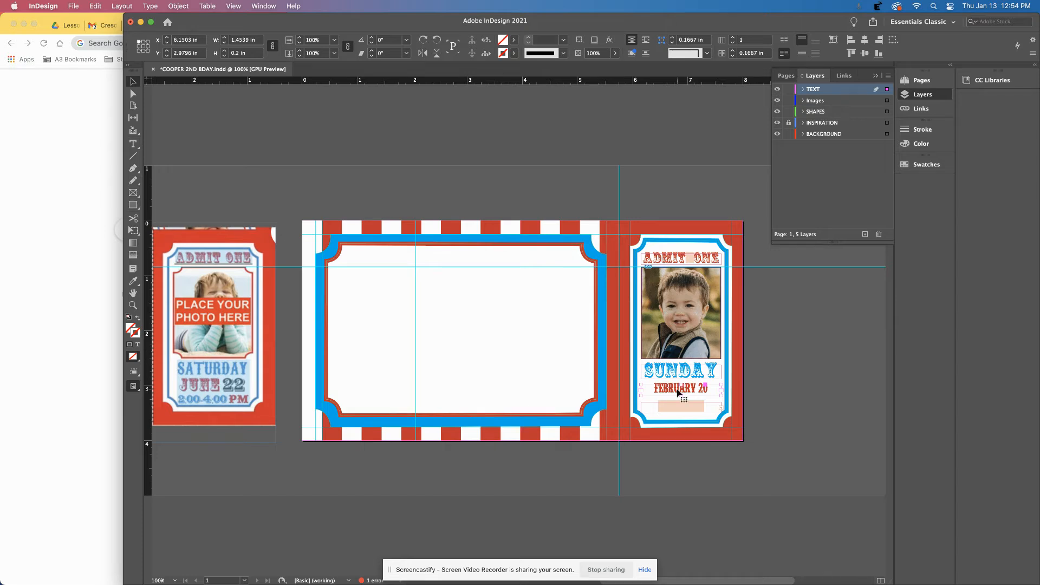
pyautogui.tripleClick(681, 386)
pyautogui.click(251, 39)
pyautogui.click(251, 39)
pyautogui.click(251, 39)
pyautogui.click(250, 39)
pyautogui.click(251, 39)
pyautogui.click(132, 82)
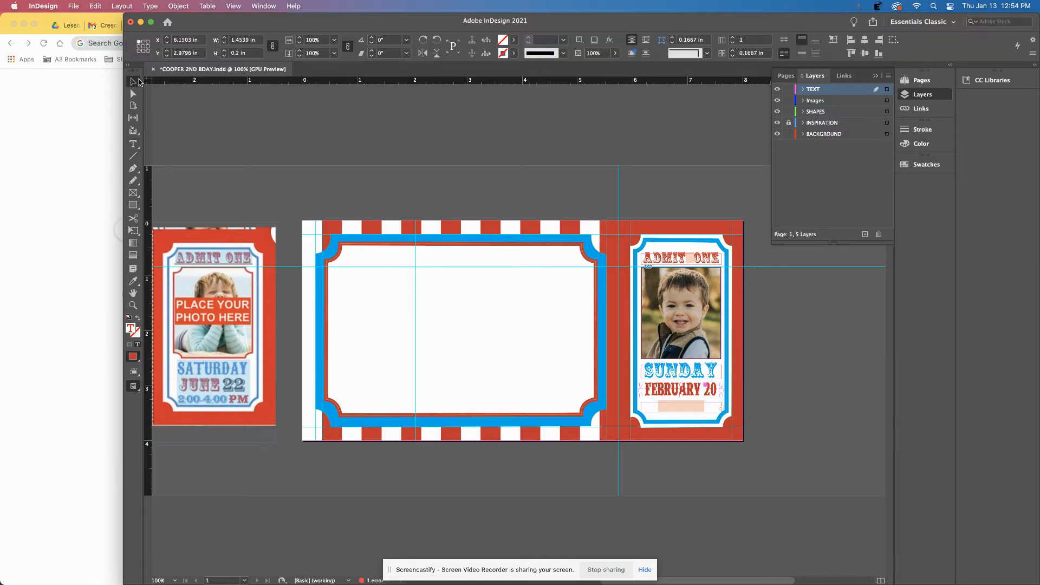
pyautogui.press('Up')
pyautogui.press('Up')
pyautogui.press('Up')
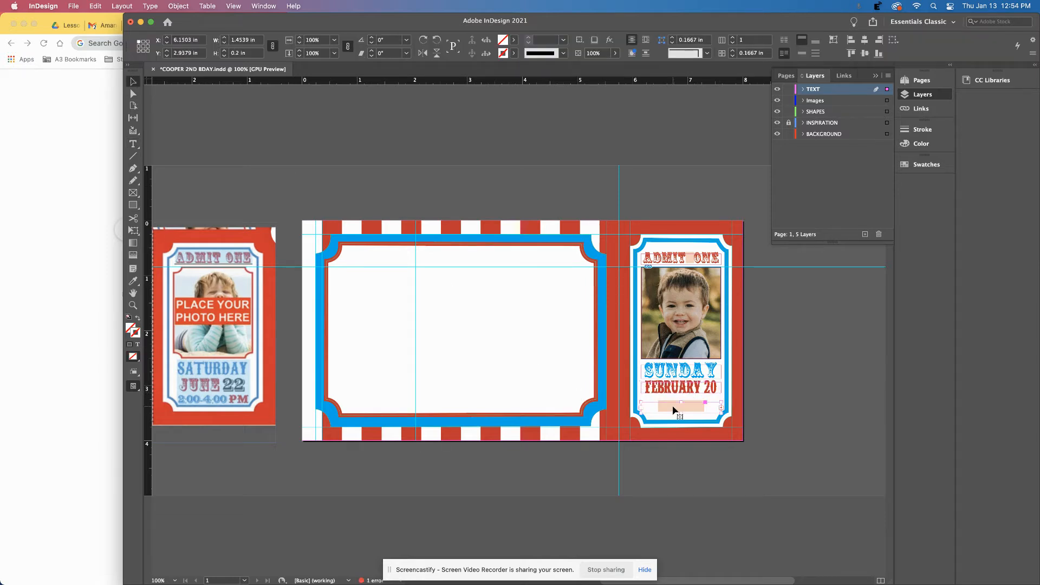
pyautogui.click(673, 410)
# Apply IFC WILDRODEO to the whole time line, including the 400 digits.
pyautogui.doubleClick(674, 408)
pyautogui.click(664, 408)
pyautogui.moveTo(659, 407); pyautogui.dragTo(710, 407)
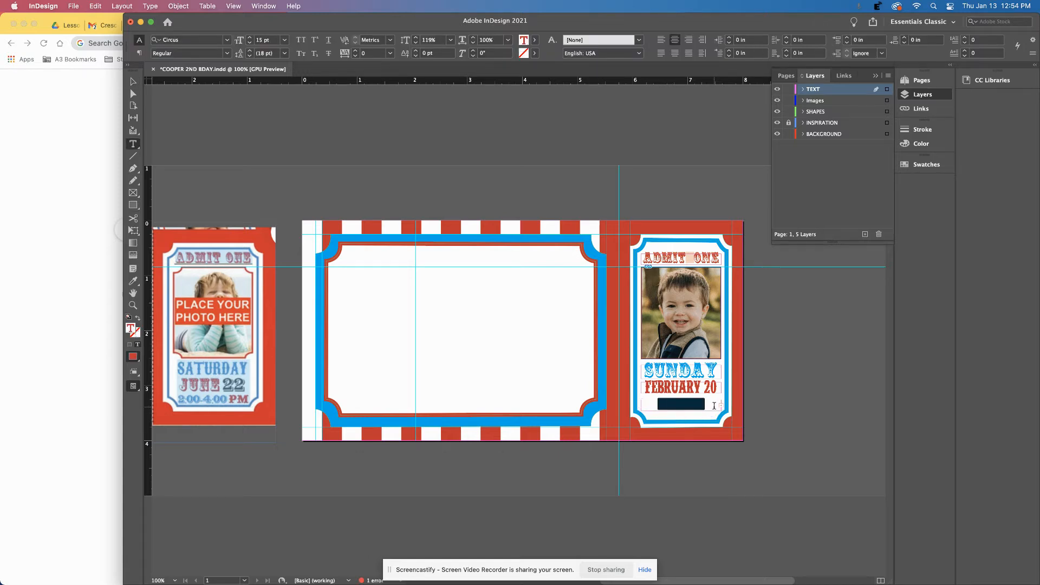
pyautogui.click(226, 39)
pyautogui.click(203, 91)
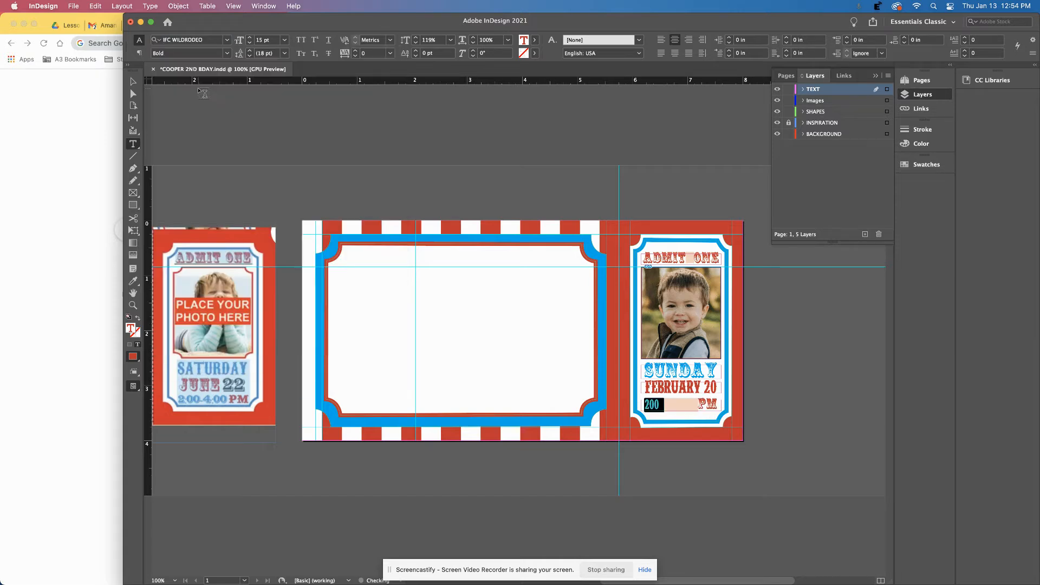
pyautogui.click(662, 406)
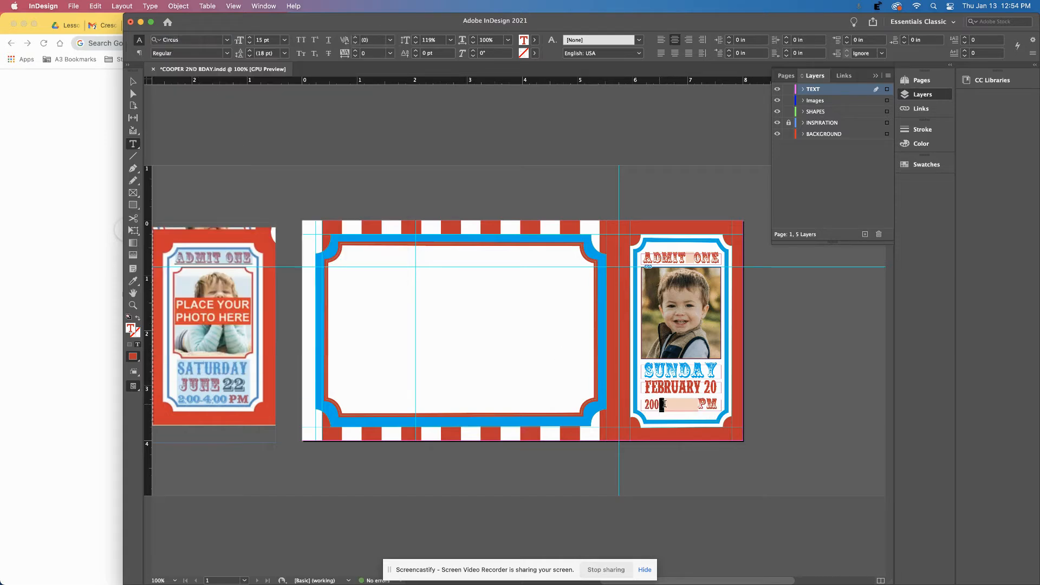
pyautogui.moveTo(662, 406); pyautogui.dragTo(700, 406)
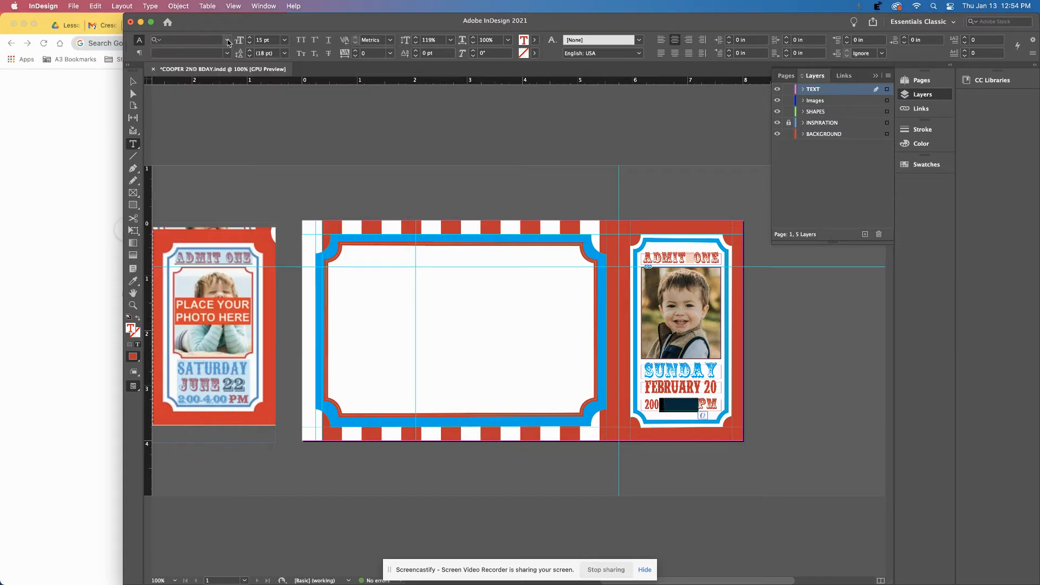
pyautogui.click(227, 41)
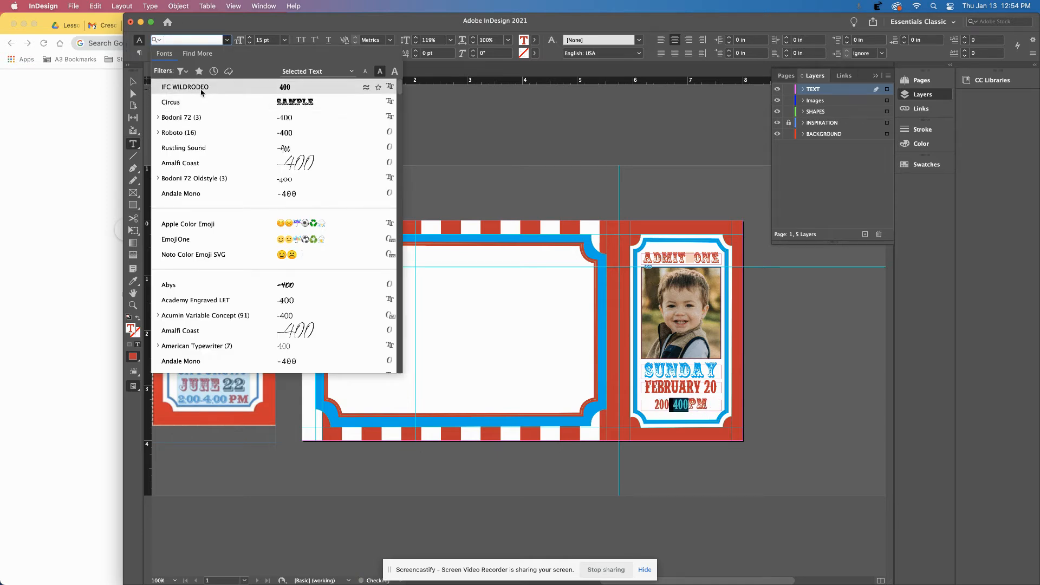
pyautogui.click(202, 90)
# Colour the 200 400PM time line cyan blue.
pyautogui.click(711, 410)
pyautogui.moveTo(716, 404); pyautogui.dragTo(642, 400)
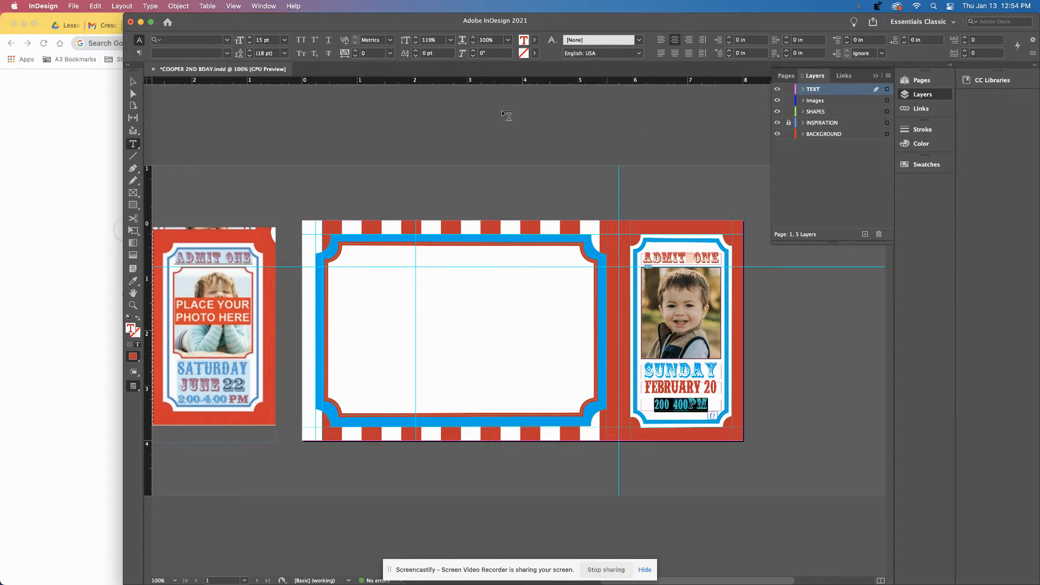
pyautogui.click(535, 41)
pyautogui.click(452, 117)
pyautogui.click(132, 82)
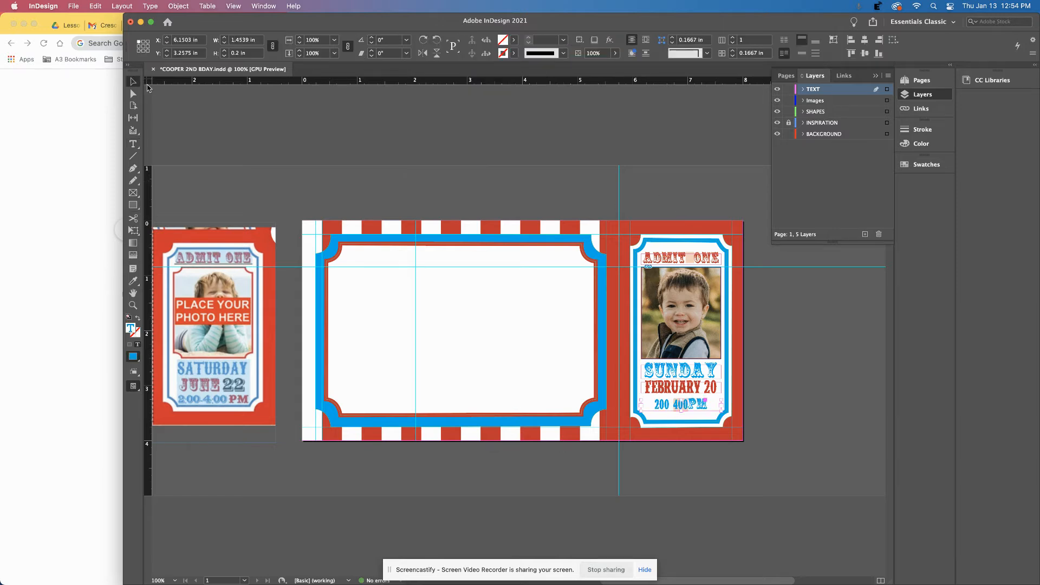
# Raise the time text to 19 pt and delete the space between 200 and 400.
pyautogui.doubleClick(689, 411)
pyautogui.moveTo(688, 407); pyautogui.dragTo(652, 403)
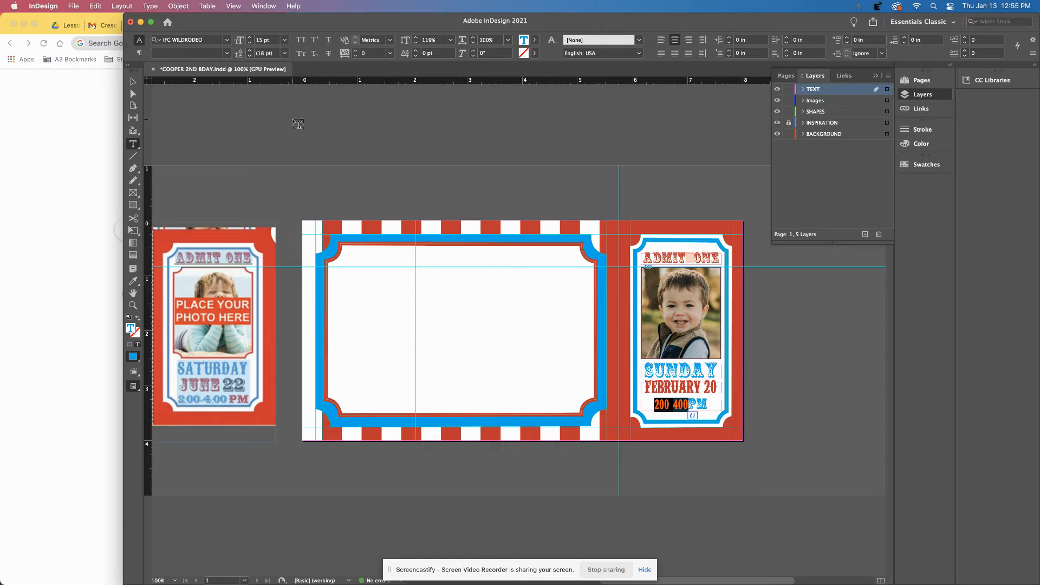
pyautogui.click(250, 38)
pyautogui.click(250, 38)
pyautogui.click(251, 38)
pyautogui.click(251, 38)
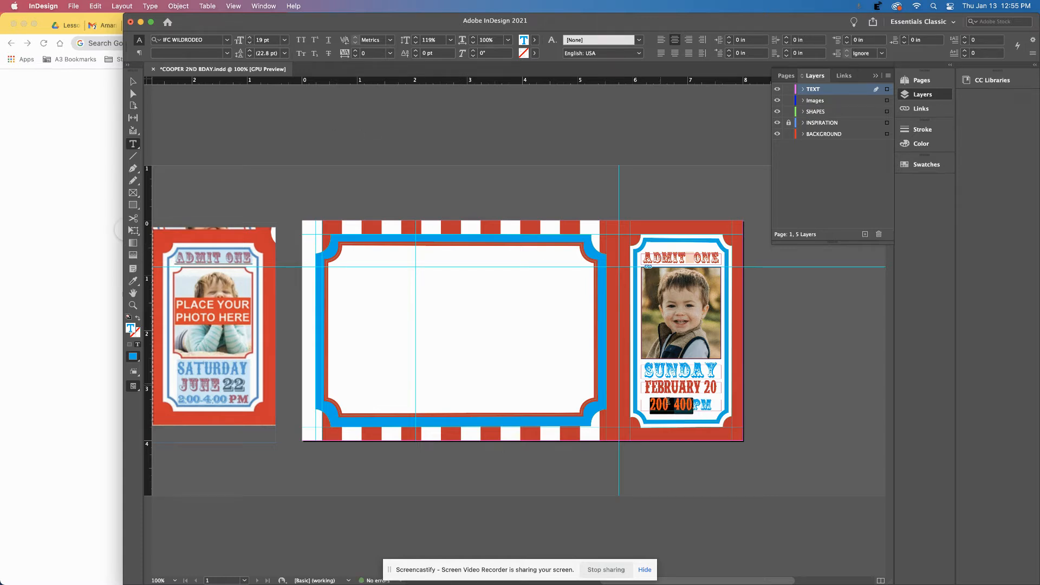
pyautogui.click(672, 404)
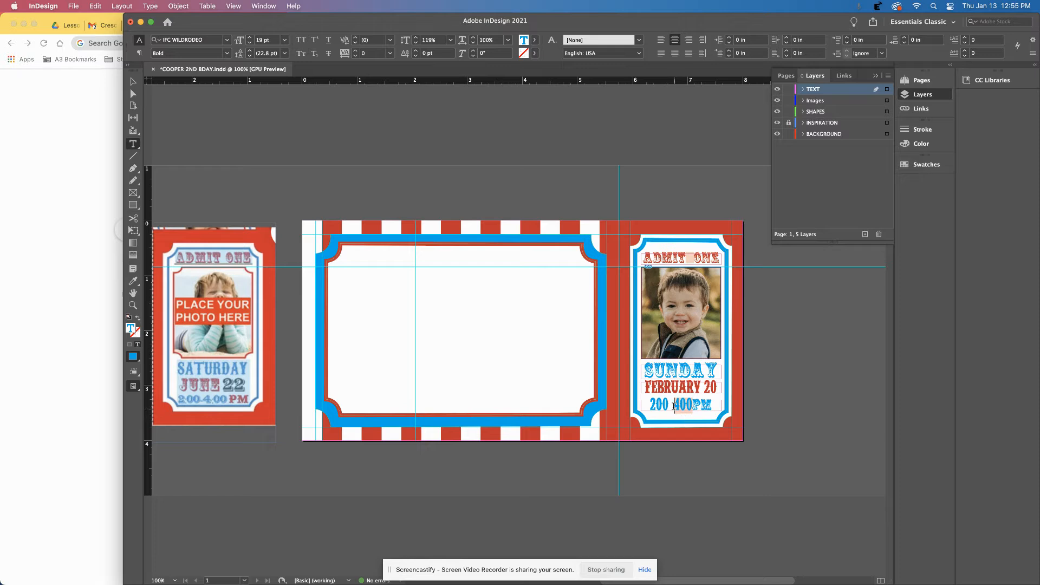
pyautogui.press('BackSpace')
pyautogui.press('BackSpace')
# Try the Yatsurano Western font on the time text, then undo the change.
pyautogui.moveTo(670, 407); pyautogui.dragTo(675, 407)
pyautogui.click(227, 42)
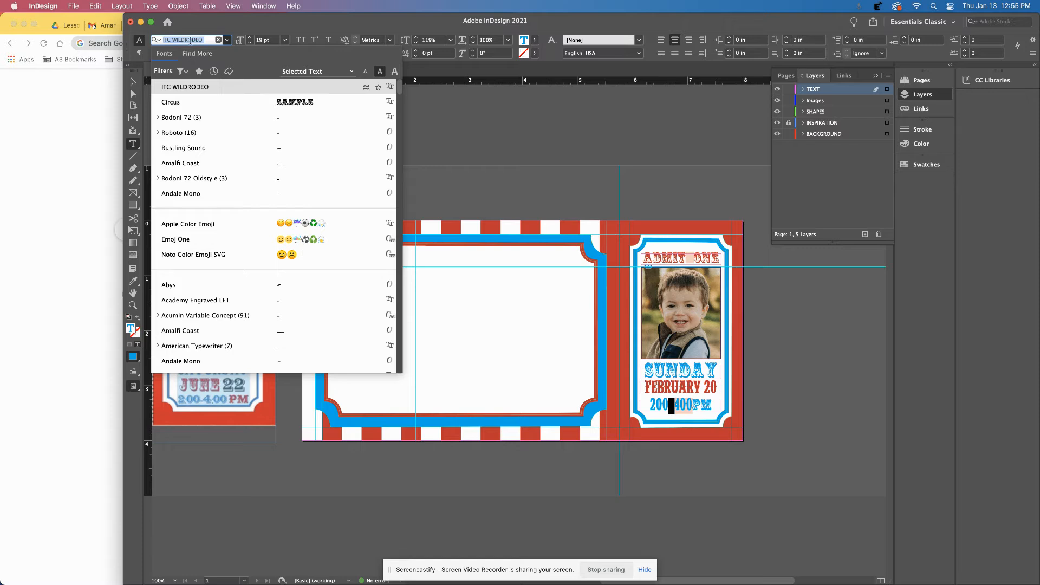
pyautogui.write('YA')
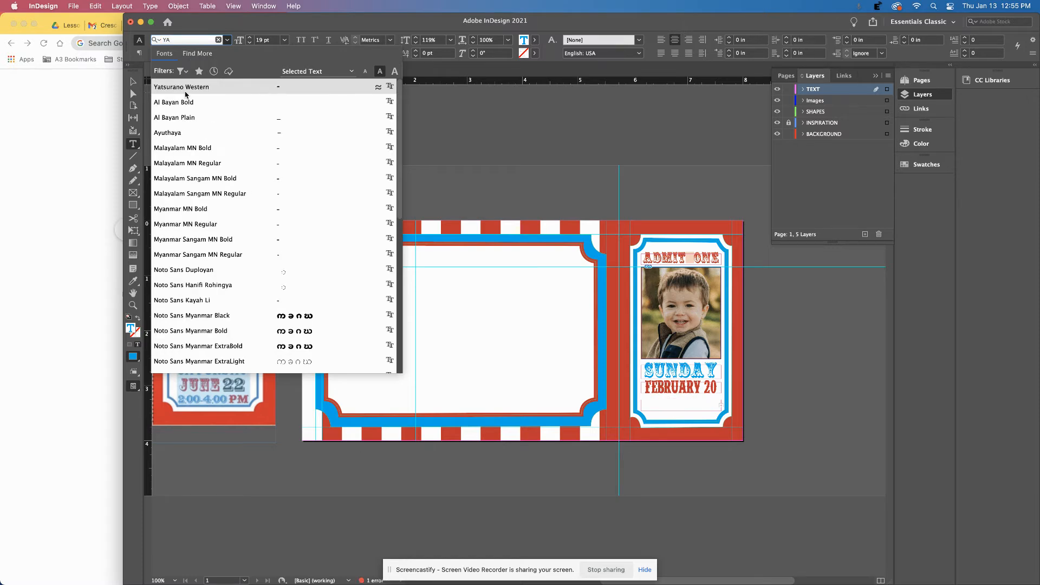
pyautogui.click(185, 88)
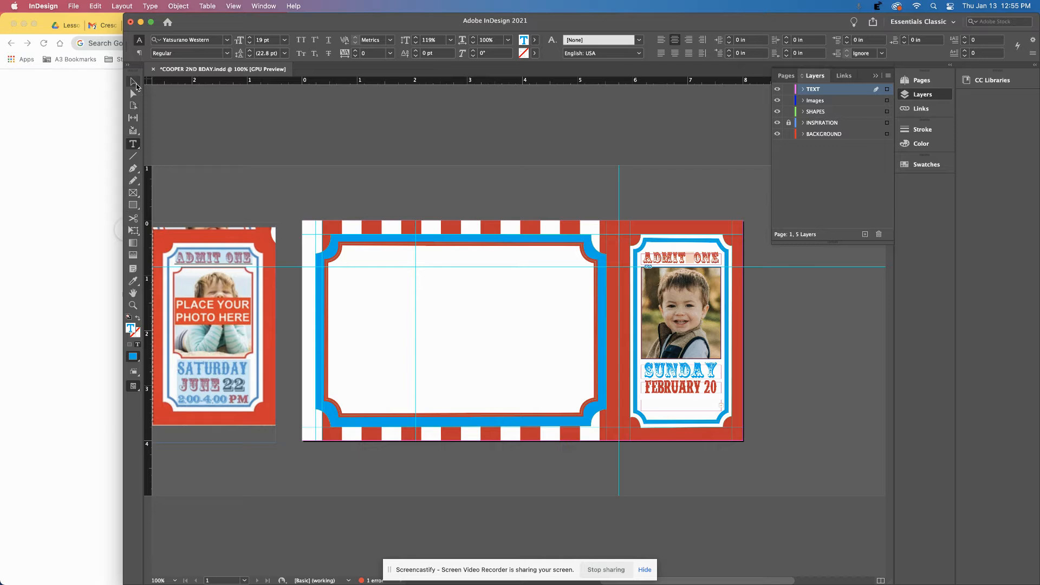
pyautogui.press('super+z')
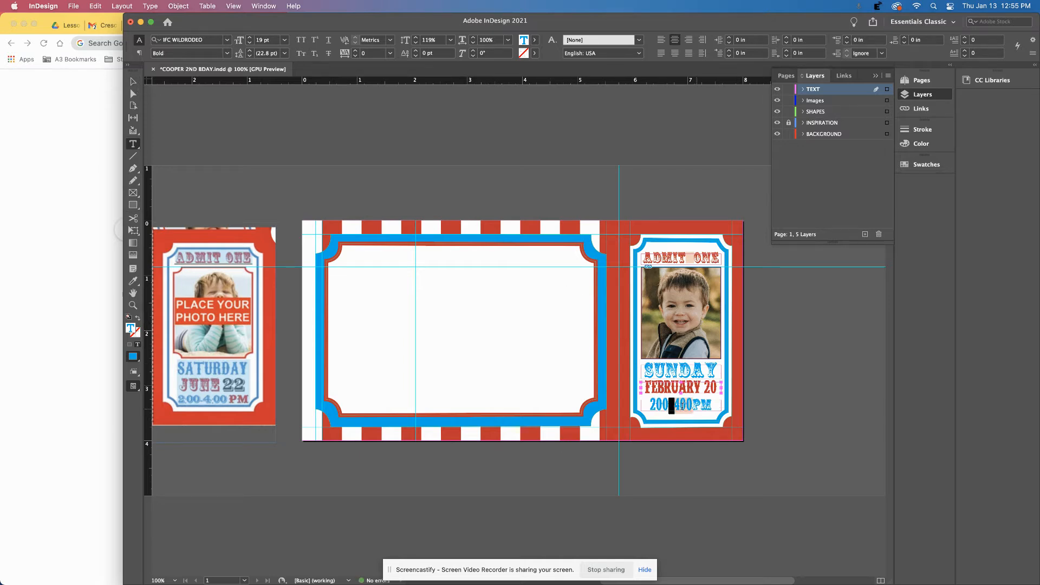
# Edit the time line to read 2 TO 4PM and preview the spread full-screen.
pyautogui.press('BackSpace')
pyautogui.press('BackSpace')
pyautogui.press('BackSpace')
pyautogui.write('TO')
pyautogui.press('BackSpace')
pyautogui.press('Escape')
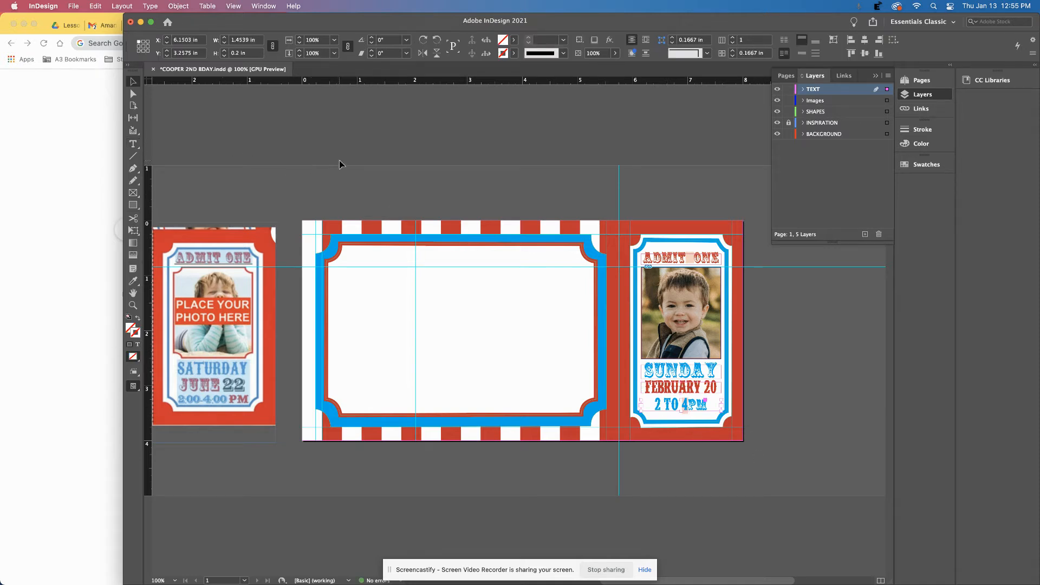
pyautogui.hotkey('shift', 'w')
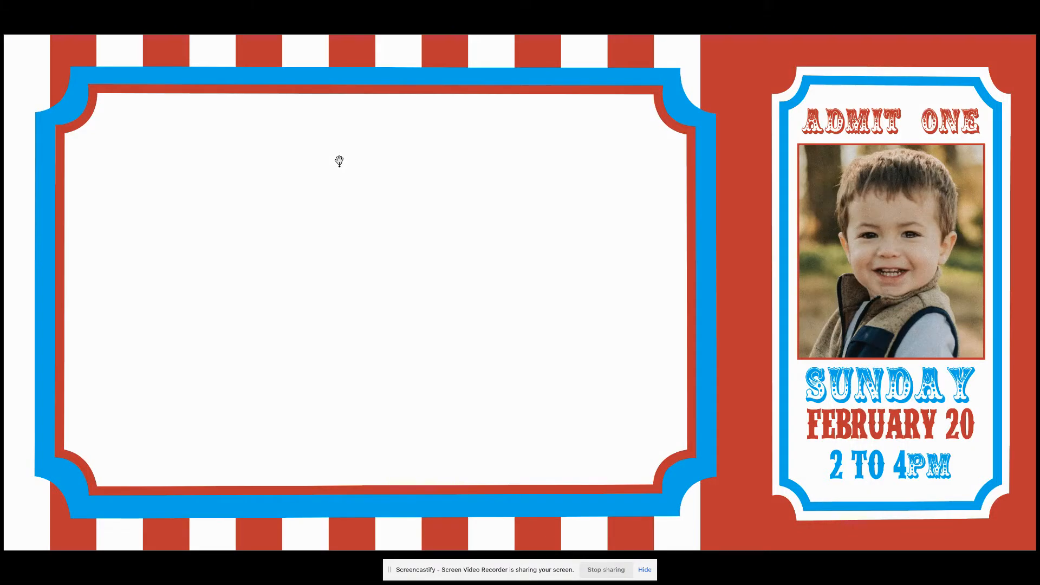
# Leave the full-screen preview, add a space so the time reads 2 TO 4 PM, and scroll left.
pyautogui.press('Escape')
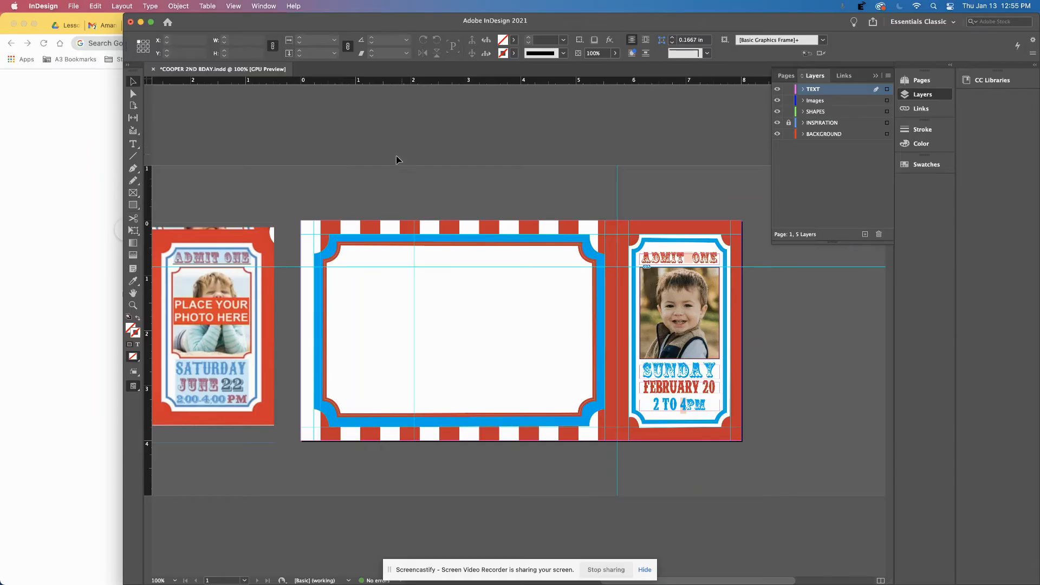
pyautogui.doubleClick(688, 406)
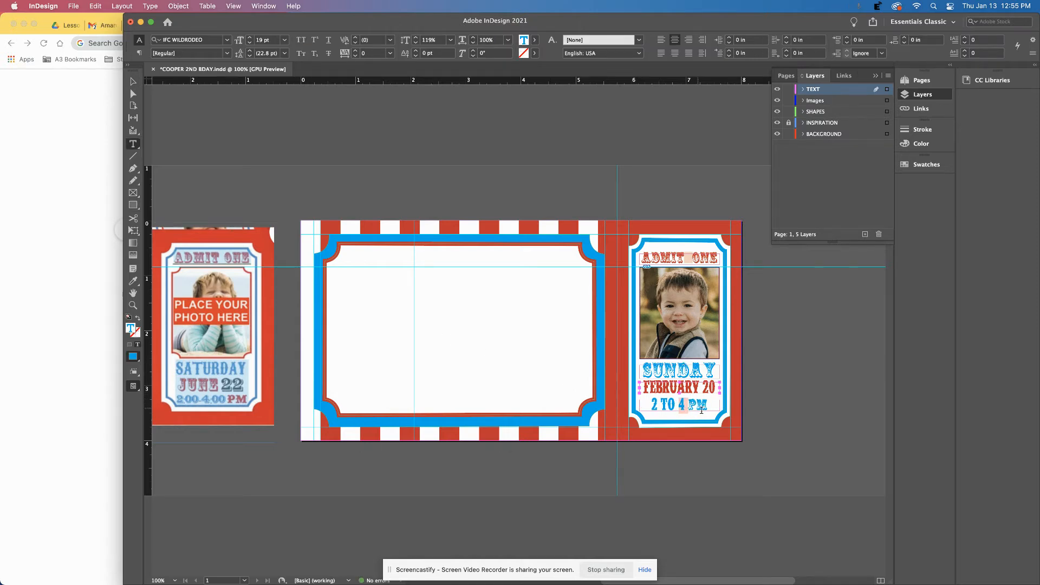
pyautogui.hscroll(-1, 437, 305)
pyautogui.hscroll(-10, 438, 306)
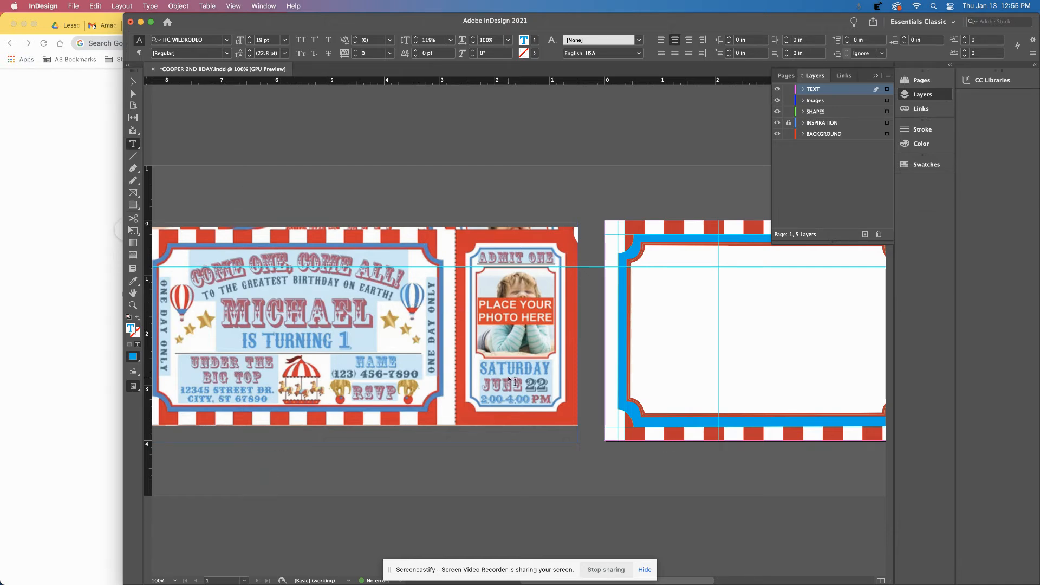
# Paste copies of the SUNDAY and FEBRUARY 20 frames into the large blank panel and nudge them up.
pyautogui.click(133, 81)
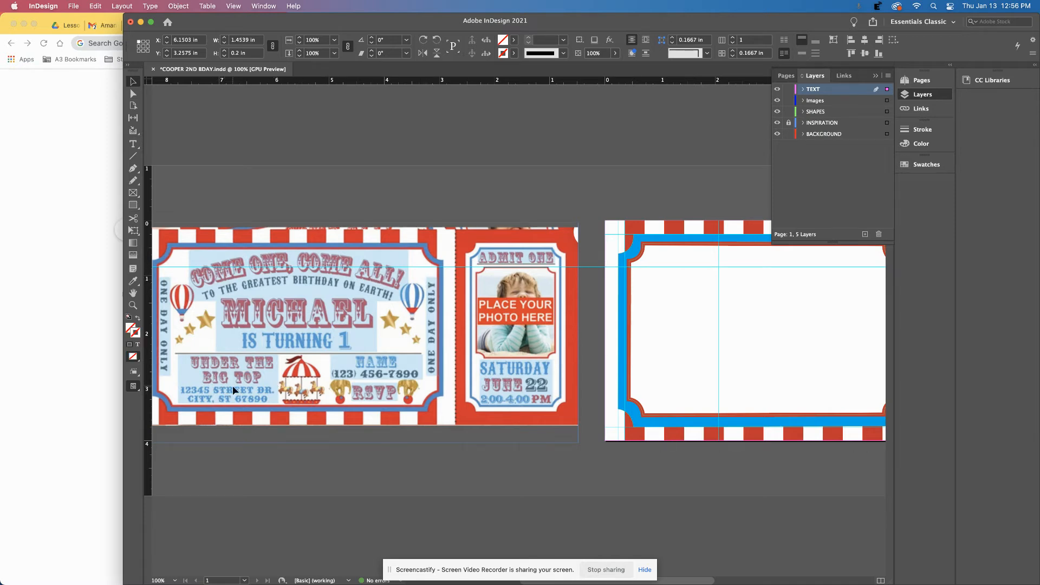
pyautogui.hscroll(8, 313, 424)
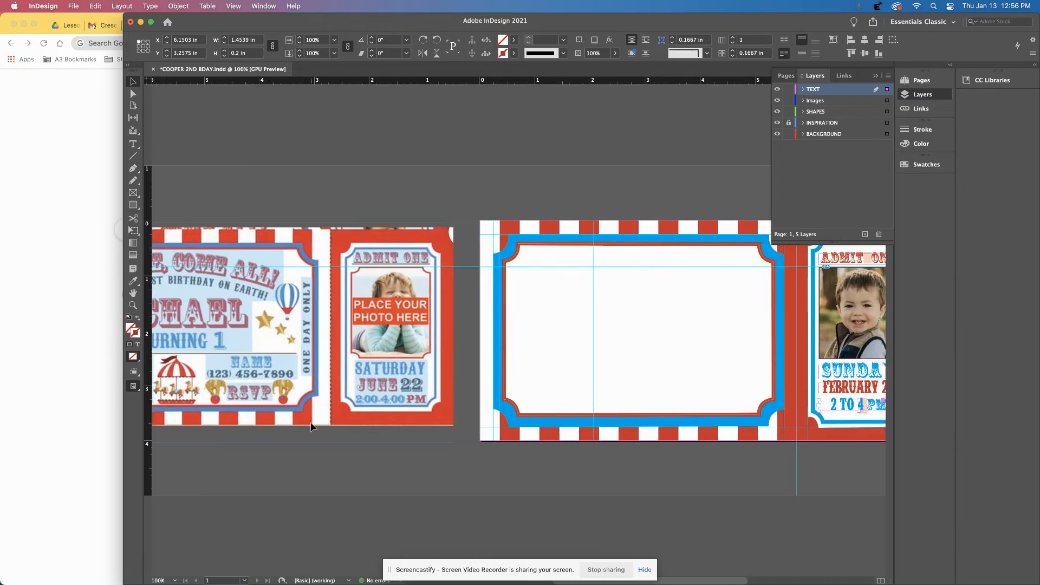
pyautogui.click(823, 376)
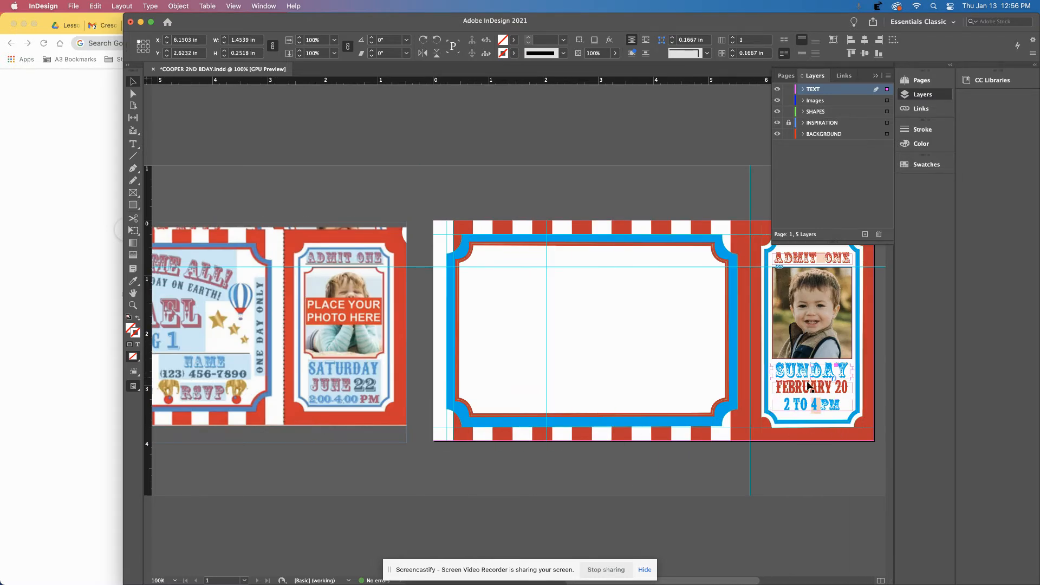
pyautogui.keyDown('shift'); pyautogui.click(810, 388); pyautogui.keyUp('shift')
pyautogui.press('super+v')
pyautogui.moveTo(530, 327); pyautogui.dragTo(681, 392)
pyautogui.press('Up')
pyautogui.press('Up')
pyautogui.press('Up')
pyautogui.press('Up')
pyautogui.press('Up')
pyautogui.press('Up')
pyautogui.press('Up')
pyautogui.press('Up')
pyautogui.press('Up')
pyautogui.press('Up')
pyautogui.press('Up')
pyautogui.press('Up')
pyautogui.press('Up')
pyautogui.press('Up')
pyautogui.press('Up')
pyautogui.press('Up')
pyautogui.press('Up')
pyautogui.press('Up')
pyautogui.press('Up')
pyautogui.press('Up')
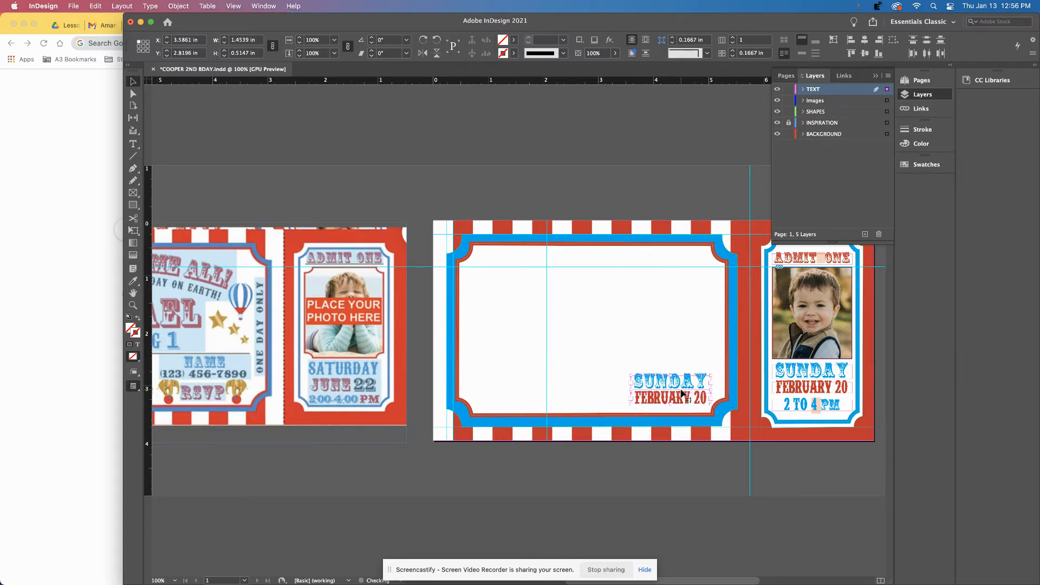
# Replace the copied SUNDAY with the contact's first name, widening its frame and fixing a typo.
pyautogui.press('Up')
pyautogui.press('Up')
pyautogui.press('Up')
pyautogui.press('Up')
pyautogui.press('Up')
pyautogui.press('Up')
pyautogui.press('Up')
pyautogui.press('Up')
pyautogui.press('Up')
pyautogui.press('Up')
pyautogui.press('Up')
pyautogui.press('Up')
pyautogui.press('Up')
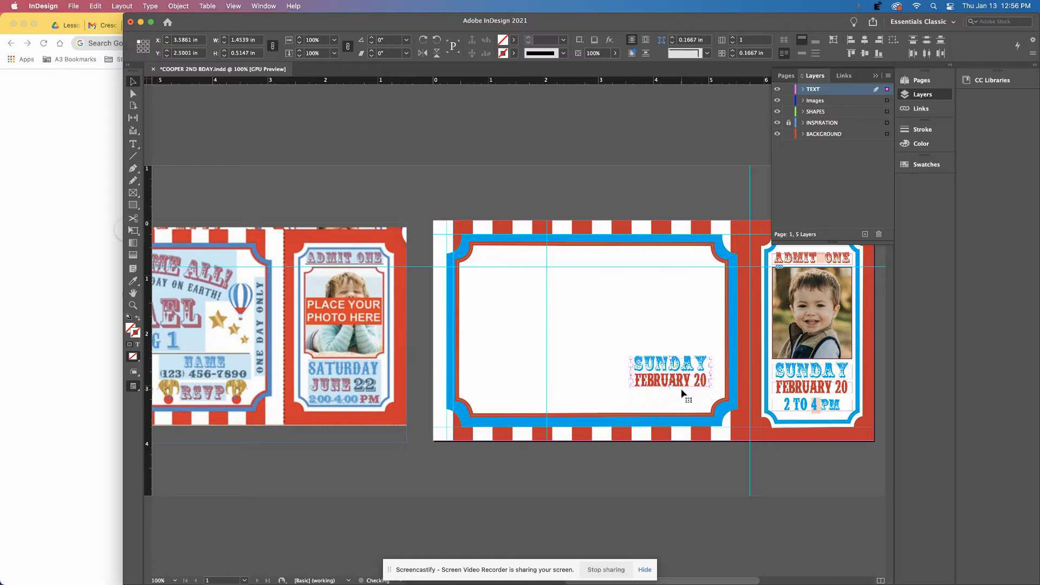
pyautogui.doubleClick(671, 360)
pyautogui.doubleClick(671, 360)
pyautogui.write('HEARTH')
pyautogui.press('BackSpace')
pyautogui.press('BackSpace')
pyautogui.write('TH')
pyautogui.press('super+a')
pyautogui.press('BackSpace')
pyautogui.press('Escape')
pyautogui.moveTo(631, 360); pyautogui.dragTo(724, 367)
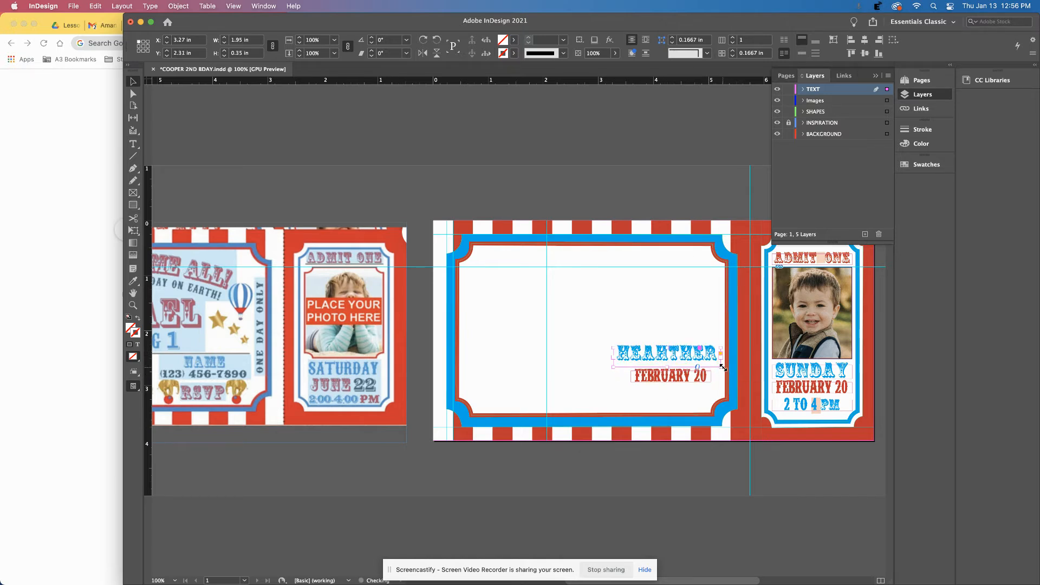
pyautogui.doubleClick(674, 353)
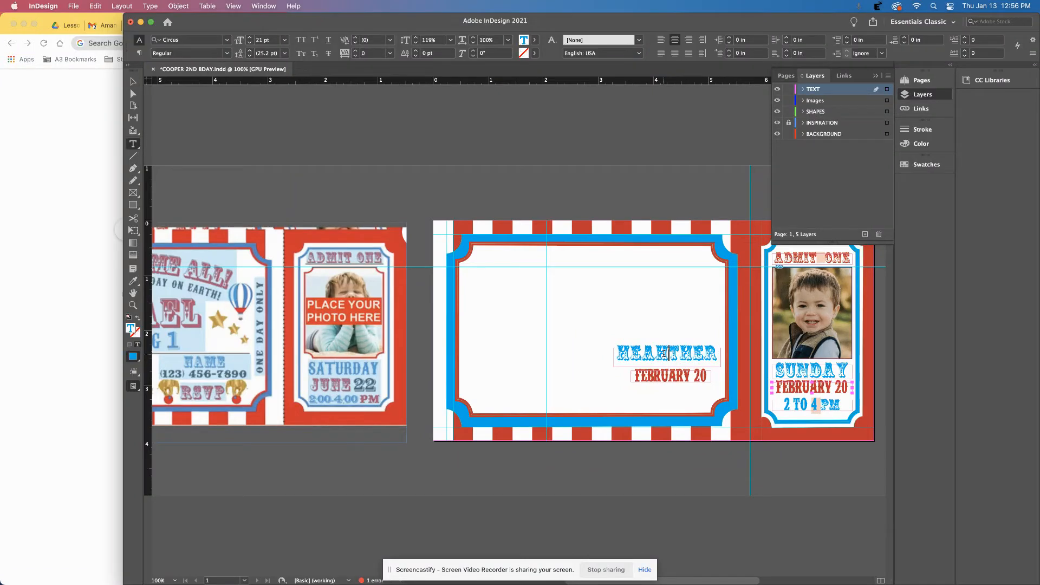
pyautogui.press('BackSpace')
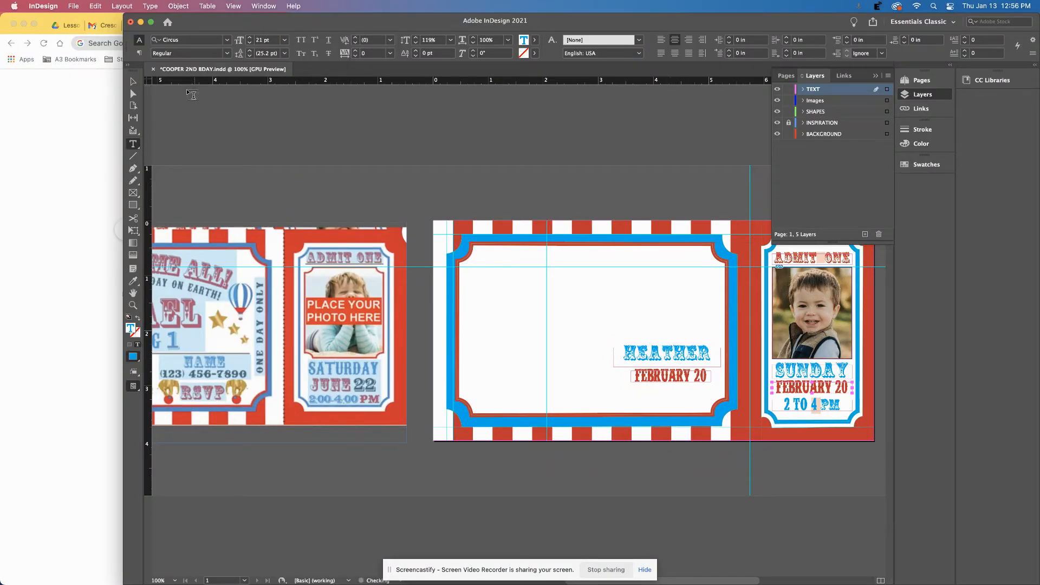
# Resize and reposition the name frame, then move FEBRUARY 20 up directly beneath it.
pyautogui.click(133, 81)
pyautogui.moveTo(614, 357); pyautogui.dragTo(625, 357)
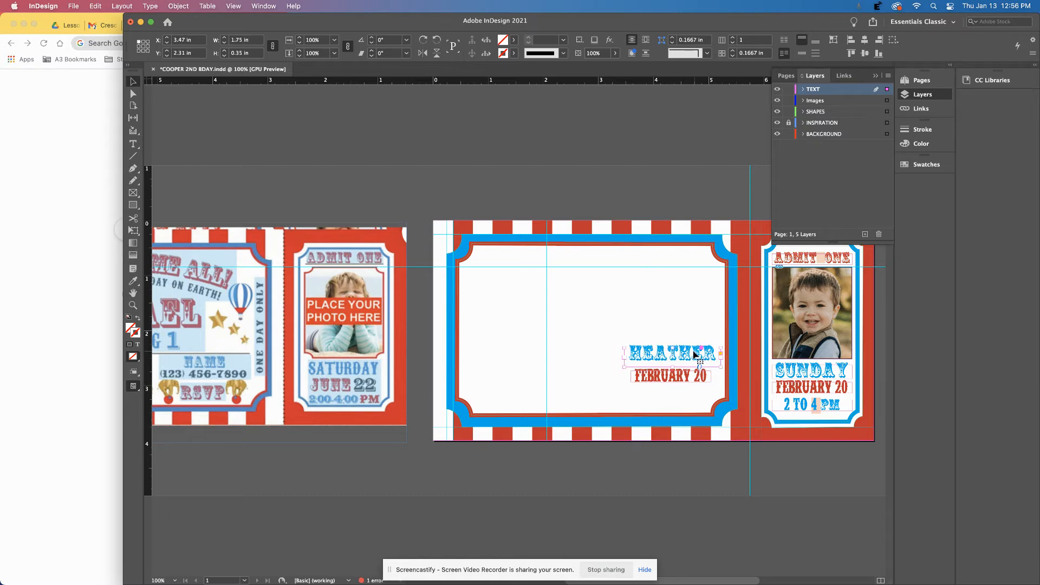
pyautogui.moveTo(695, 358); pyautogui.dragTo(685, 356)
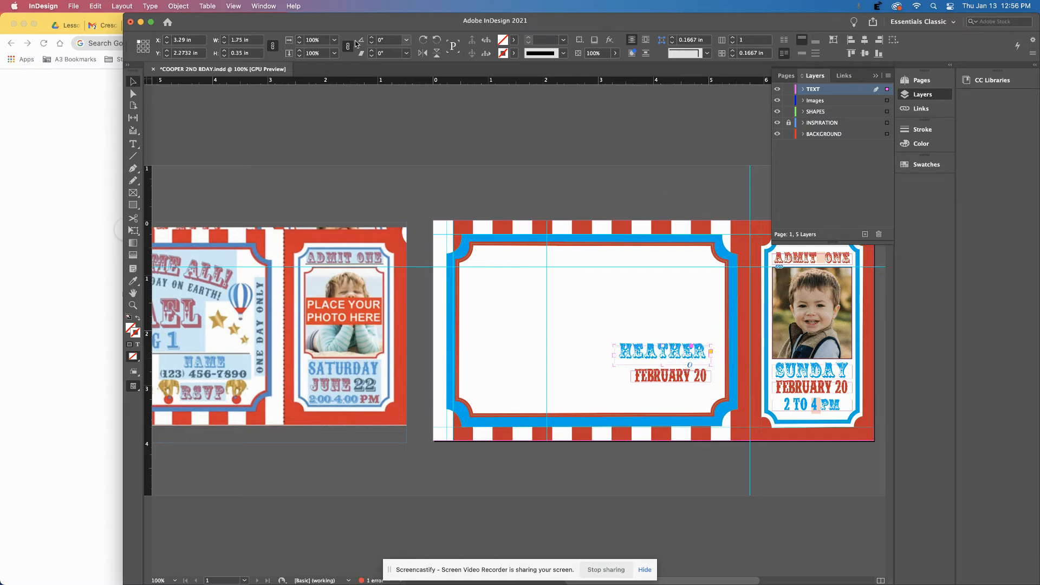
pyautogui.doubleClick(677, 352)
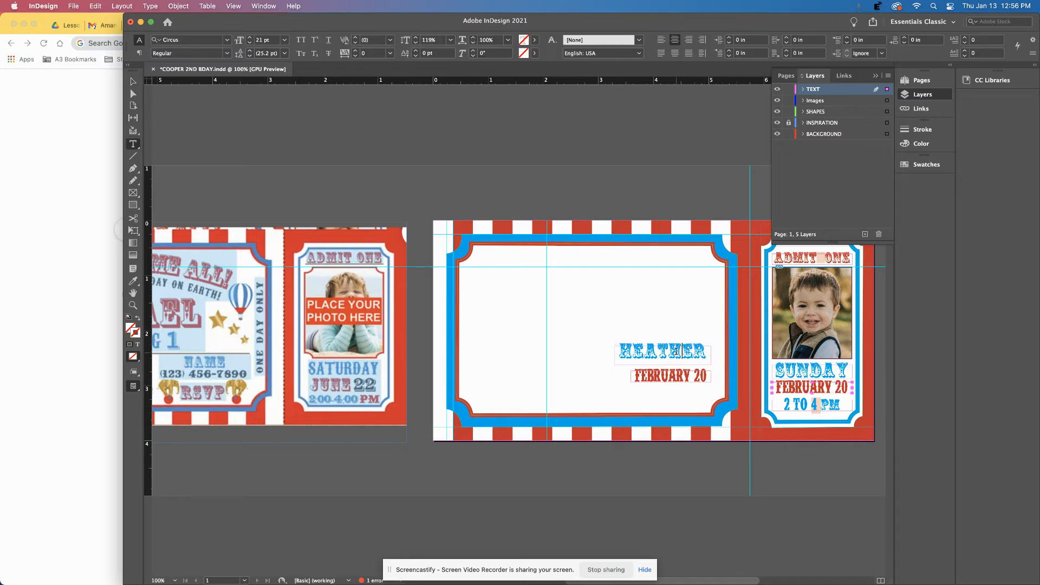
pyautogui.doubleClick(678, 351)
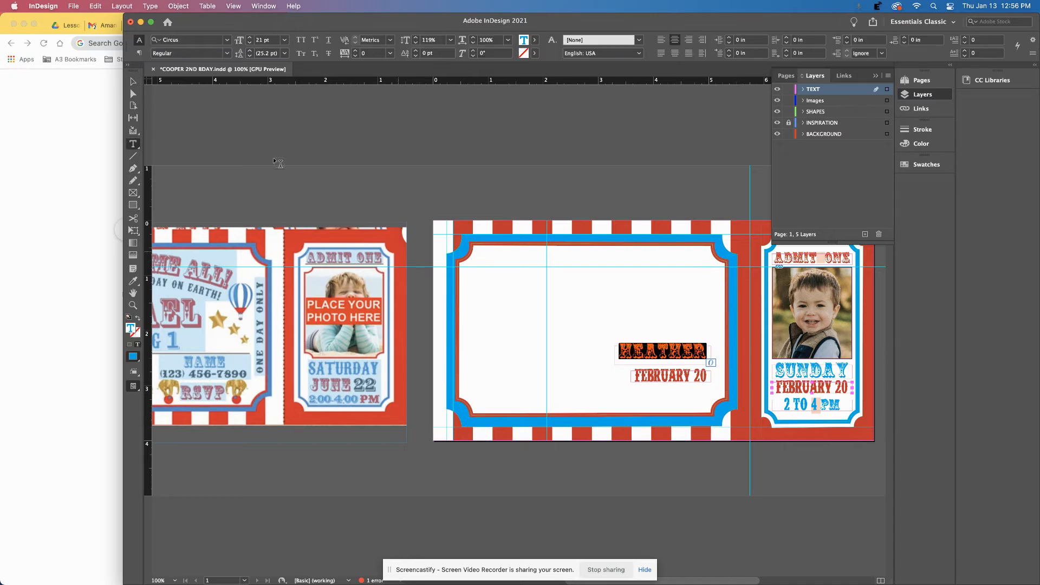
pyautogui.press('Escape')
pyautogui.moveTo(671, 378); pyautogui.dragTo(711, 373)
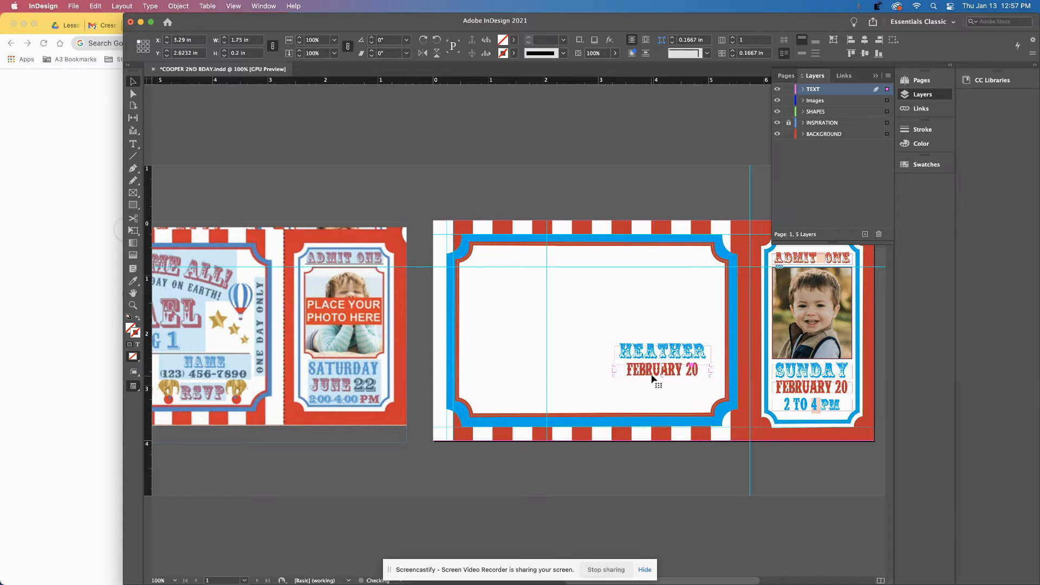
# Replace the FEBRUARY 20 line with the contact's phone number.
pyautogui.tripleClick(682, 373)
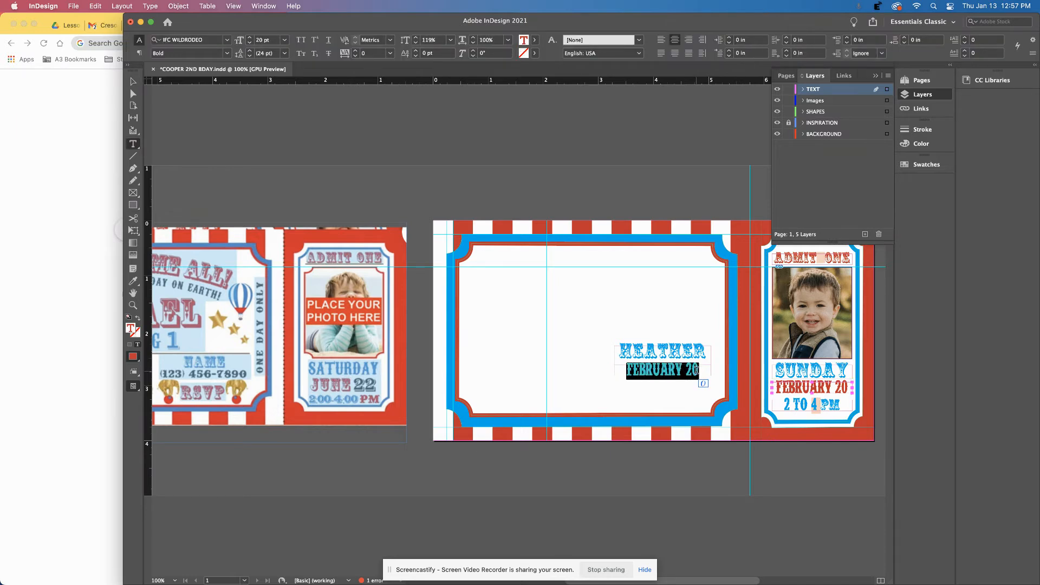
pyautogui.write('864')
pyautogui.press('BackSpace')
pyautogui.press('BackSpace')
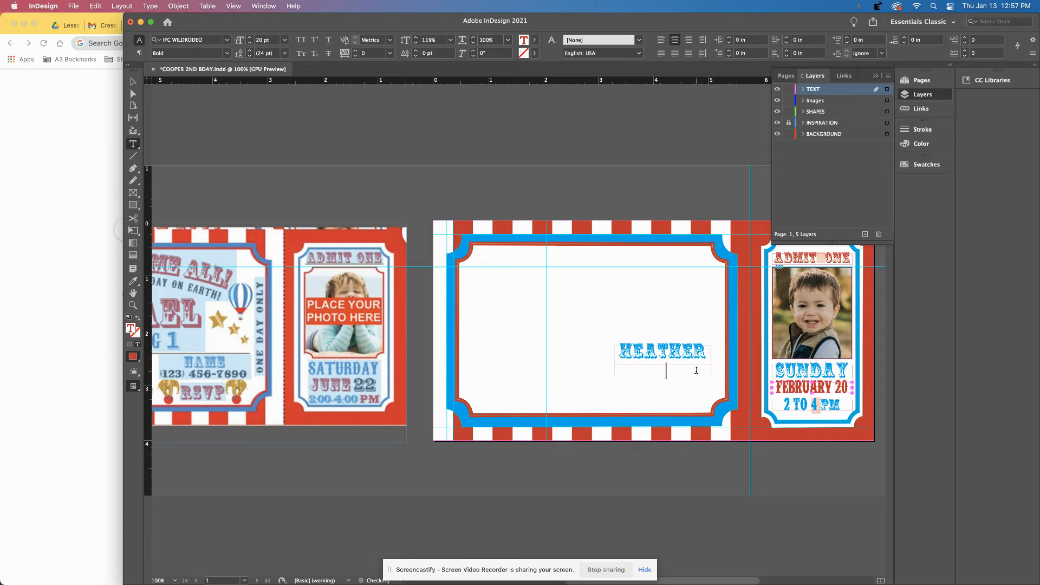
pyautogui.write('864')
pyautogui.press('BackSpace')
pyautogui.press('BackSpace')
pyautogui.press('BackSpace')
pyautogui.write('864.123.4567')
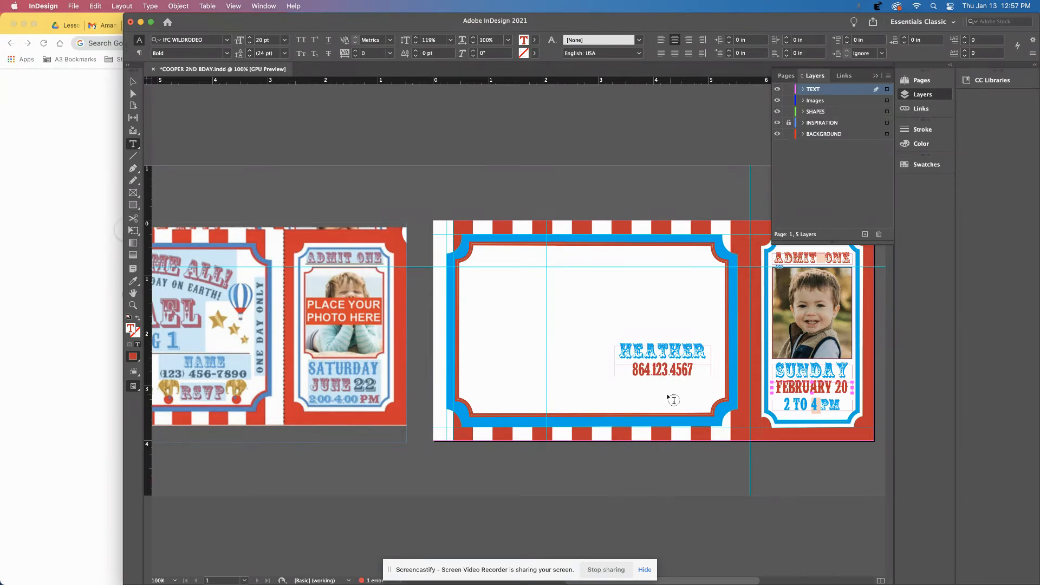
pyautogui.click(133, 81)
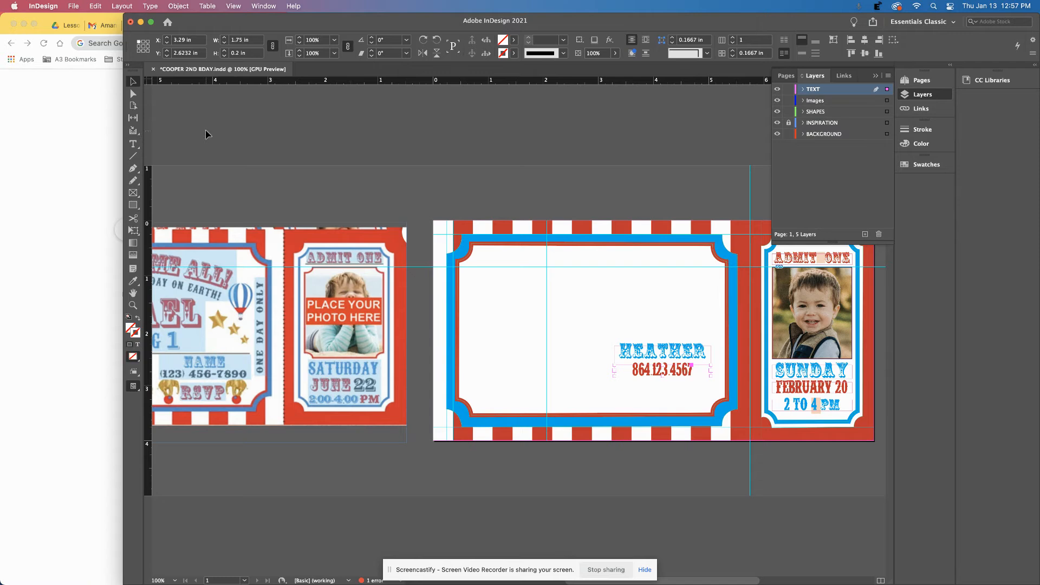
# Paste a copy of the name frame below the phone number and retype it as RSVP.
pyautogui.click(654, 353)
pyautogui.press('super+v')
pyautogui.moveTo(551, 331); pyautogui.dragTo(690, 389)
pyautogui.doubleClick(674, 387)
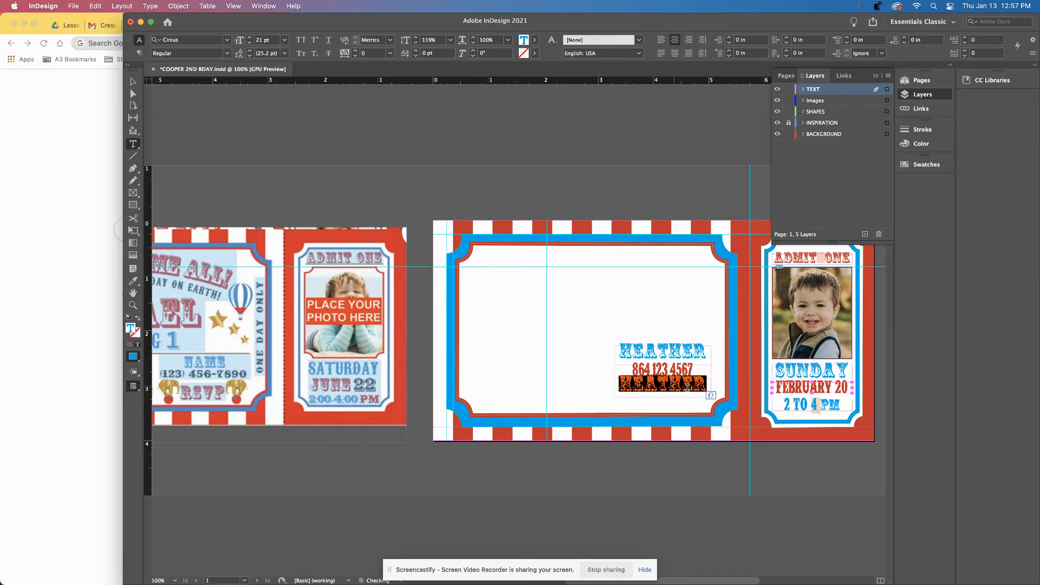
pyautogui.write('RSVP')
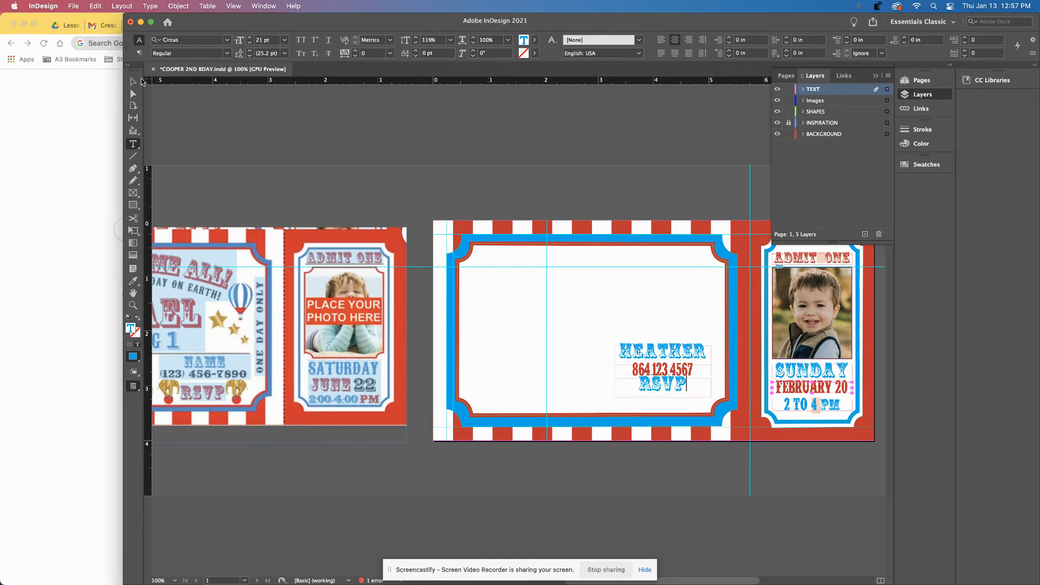
pyautogui.click(133, 81)
pyautogui.moveTo(665, 388); pyautogui.dragTo(665, 391)
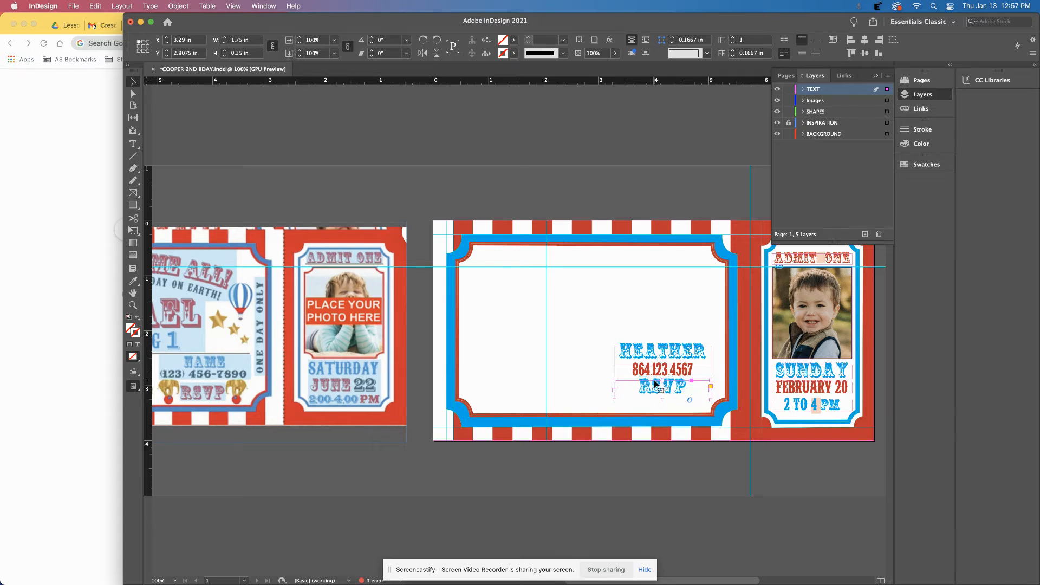
# Option-drag a copy of the name, phone and RSVP frames to the ticket's left side.
pyautogui.hscroll(-5, 442, 395)
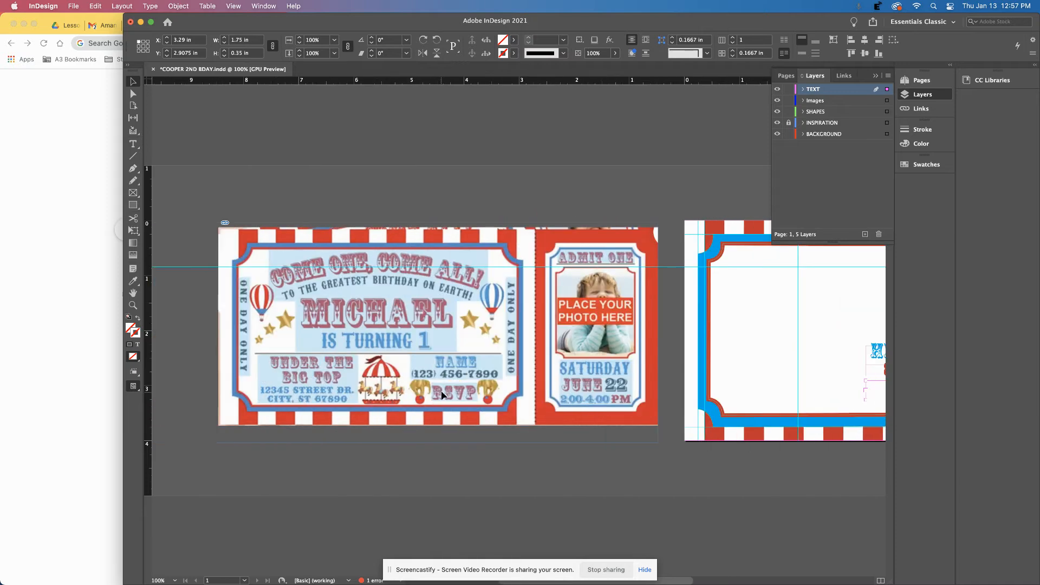
pyautogui.hscroll(1, 448, 401)
pyautogui.hscroll(2, 447, 402)
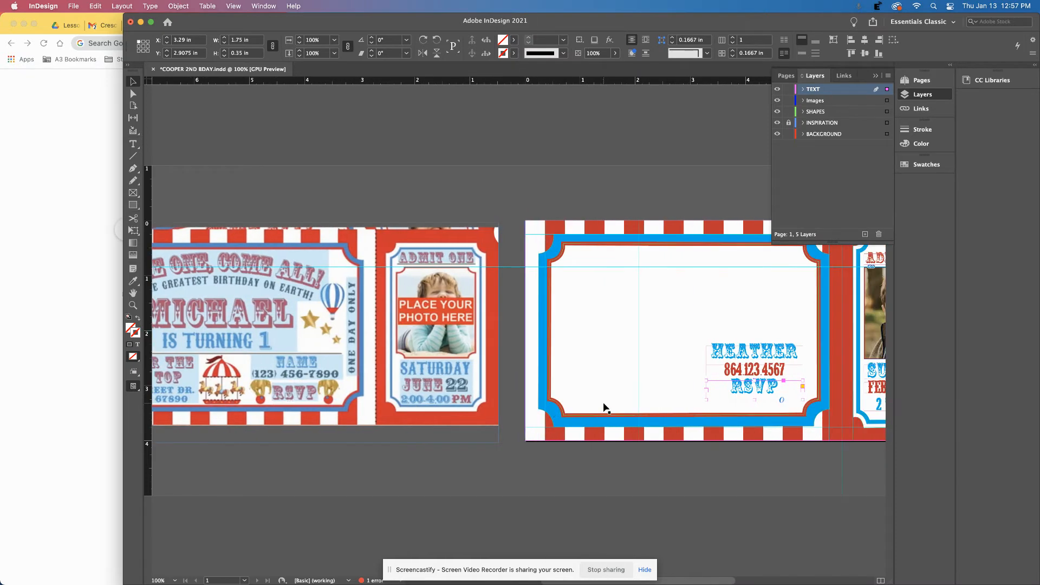
pyautogui.click(721, 384)
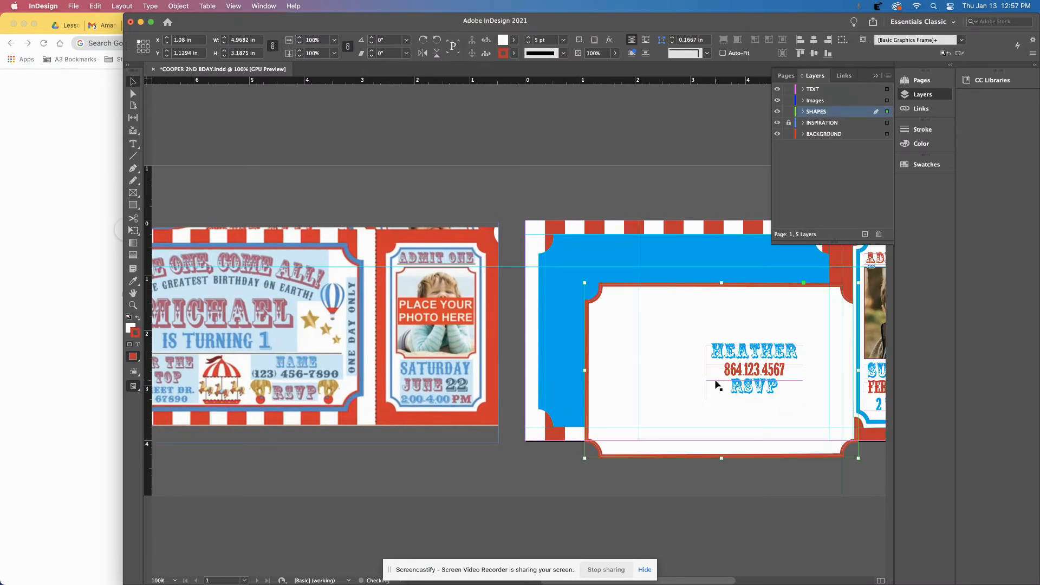
pyautogui.click(769, 369)
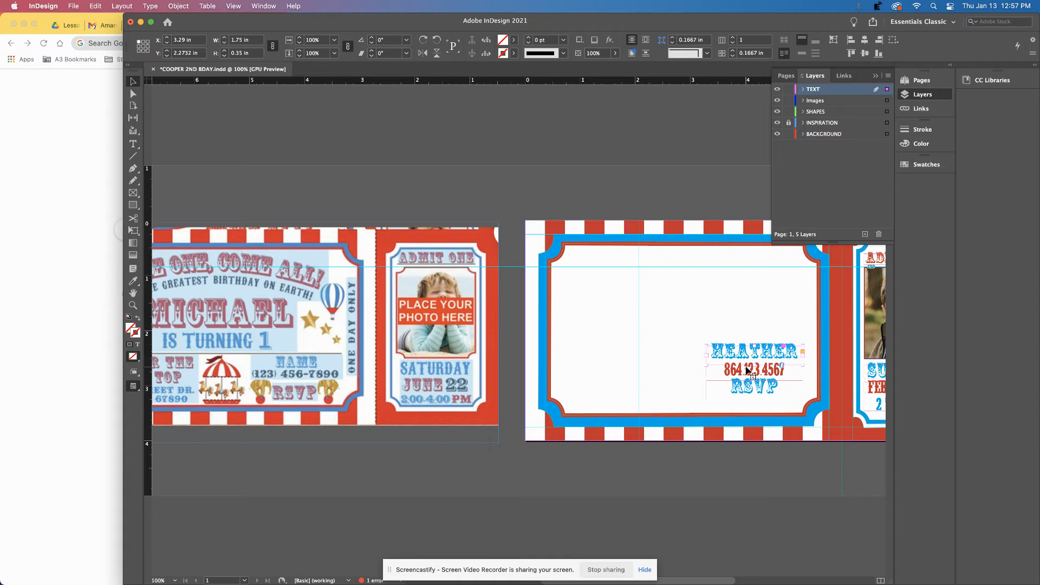
pyautogui.keyDown('shift'); pyautogui.click(740, 389); pyautogui.keyUp('shift')
pyautogui.moveTo(737, 390); pyautogui.dragTo(637, 355)
# Widen the copied name frame outward on both the left and right sides.
pyautogui.doubleClick(618, 352)
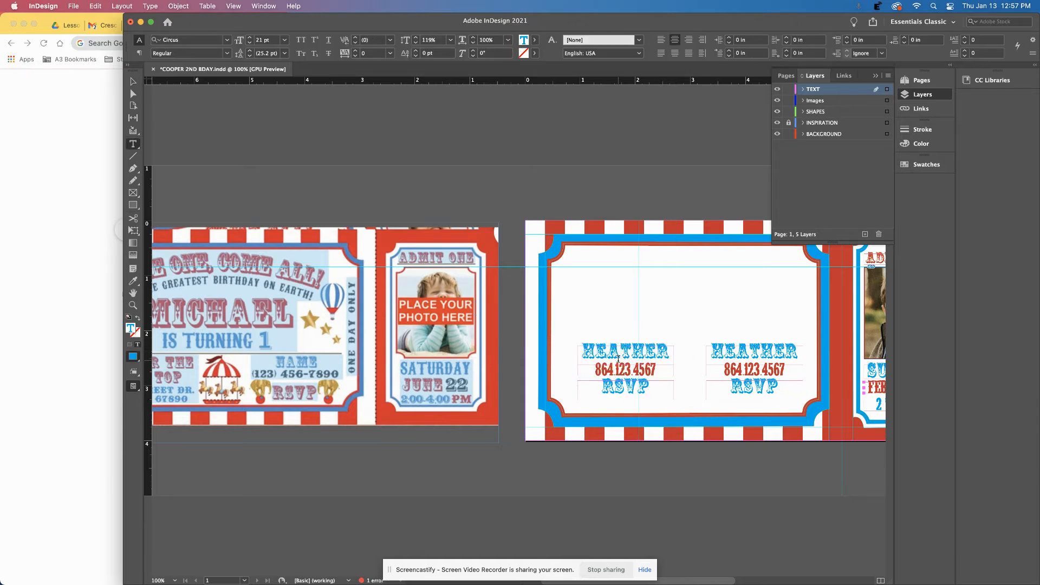
pyautogui.doubleClick(618, 355)
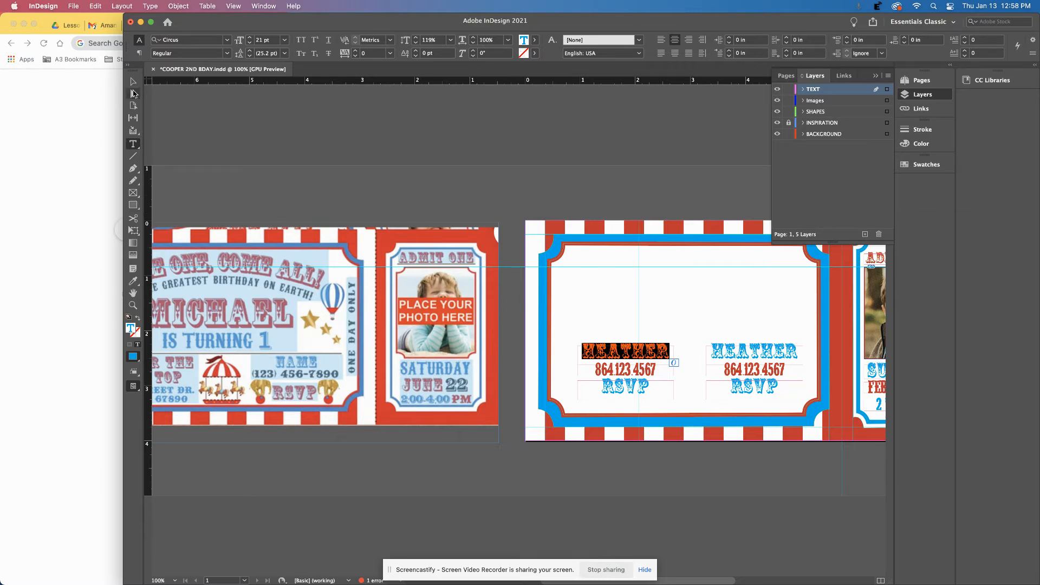
pyautogui.click(133, 82)
pyautogui.moveTo(576, 352); pyautogui.dragTo(564, 352)
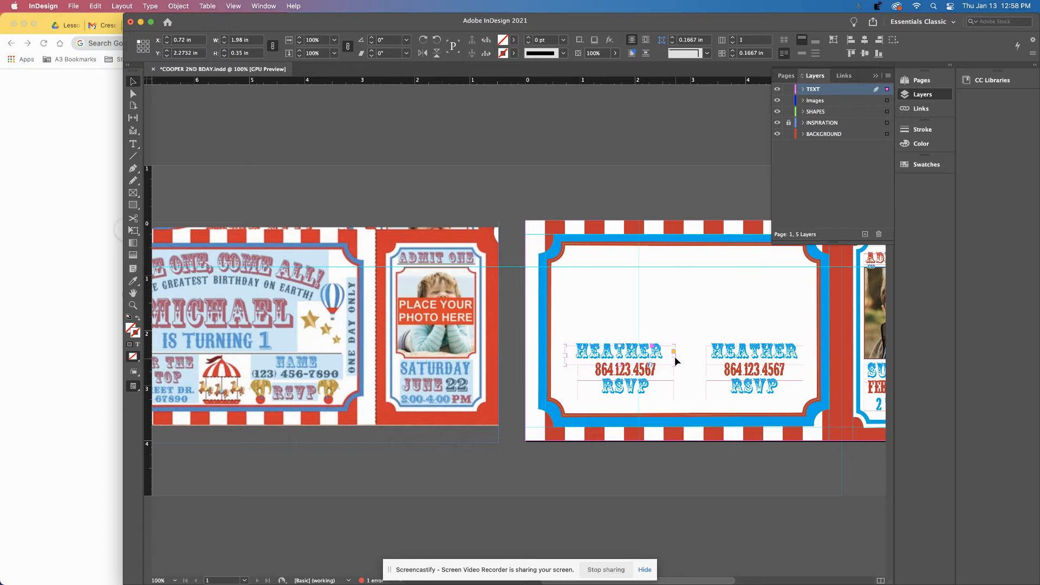
pyautogui.moveTo(674, 355)
pyautogui.mouseDown()
pyautogui.moveTo(698, 355)
pyautogui.moveTo(687, 356)
pyautogui.mouseUp()
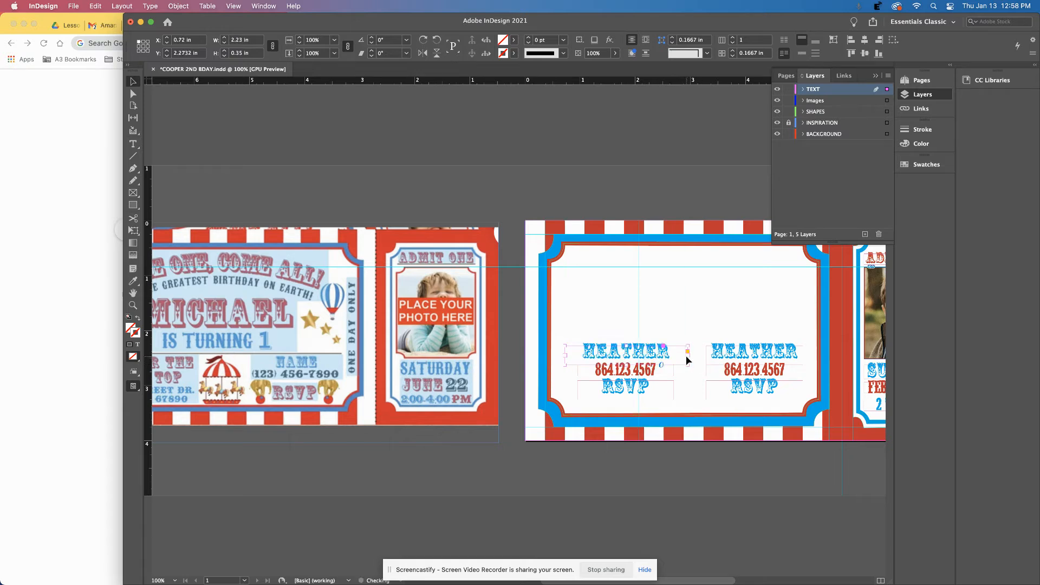
# Retype the copied name as TWO RING and shrink the oversized gap and glyph after RING.
pyautogui.doubleClick(620, 354)
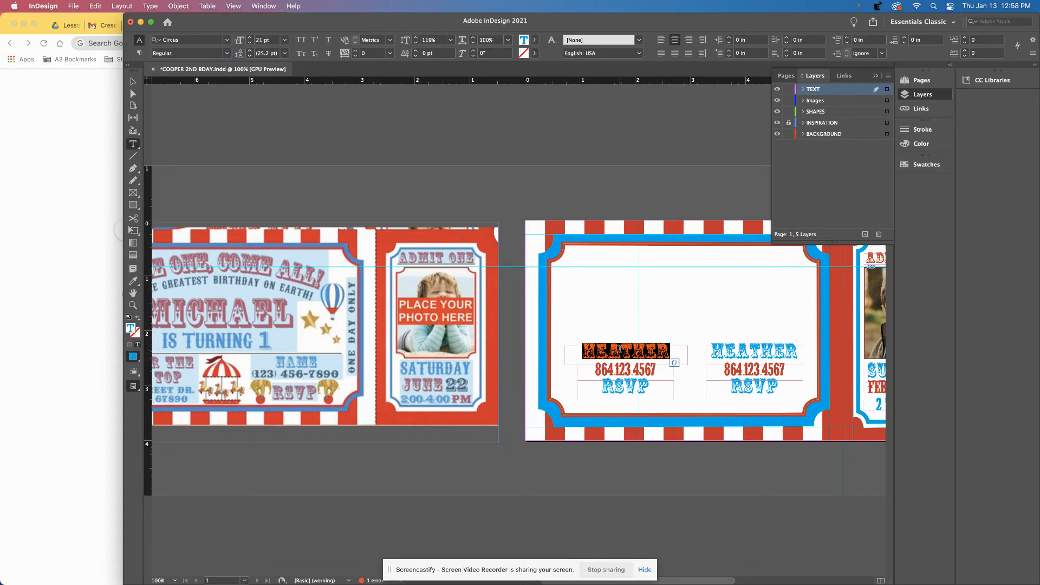
pyautogui.write('TWO')
pyautogui.press('BackSpace')
pyautogui.press('BackSpace')
pyautogui.press('BackSpace')
pyautogui.write('123')
pyautogui.press('BackSpace')
pyautogui.press('BackSpace')
pyautogui.press('BackSpace')
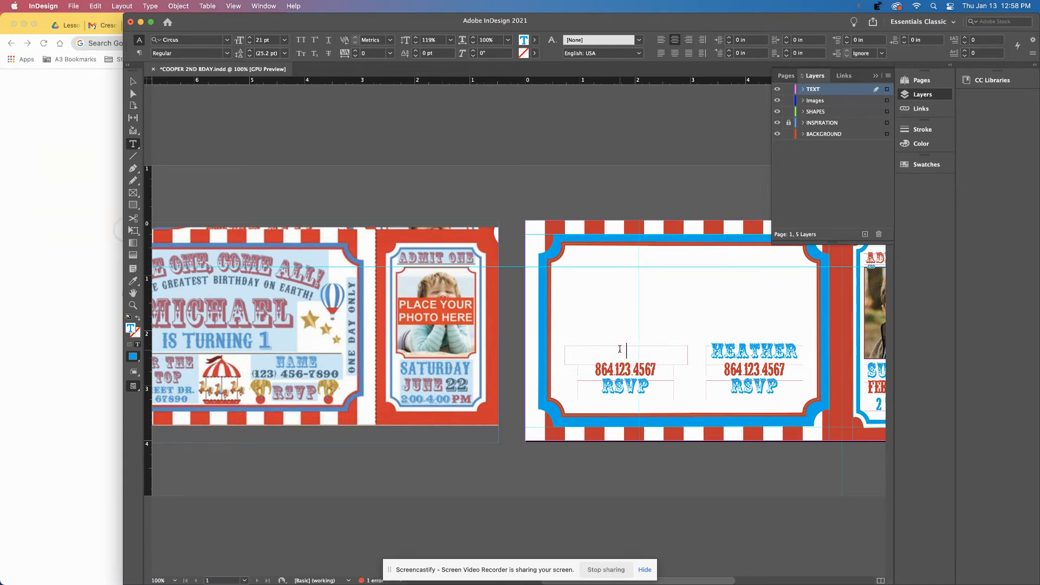
pyautogui.write('TWO RIN')
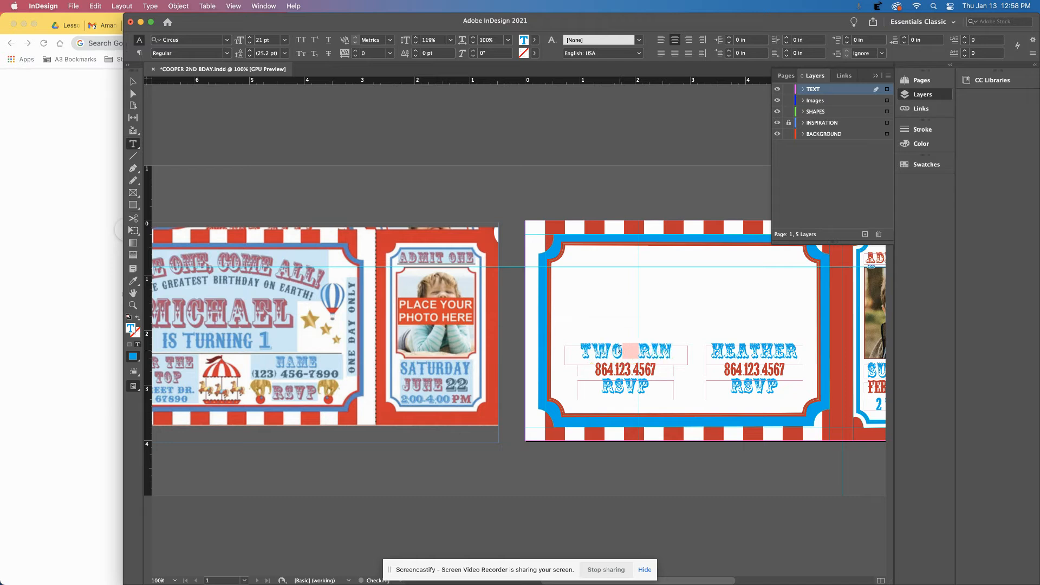
pyautogui.write('G')
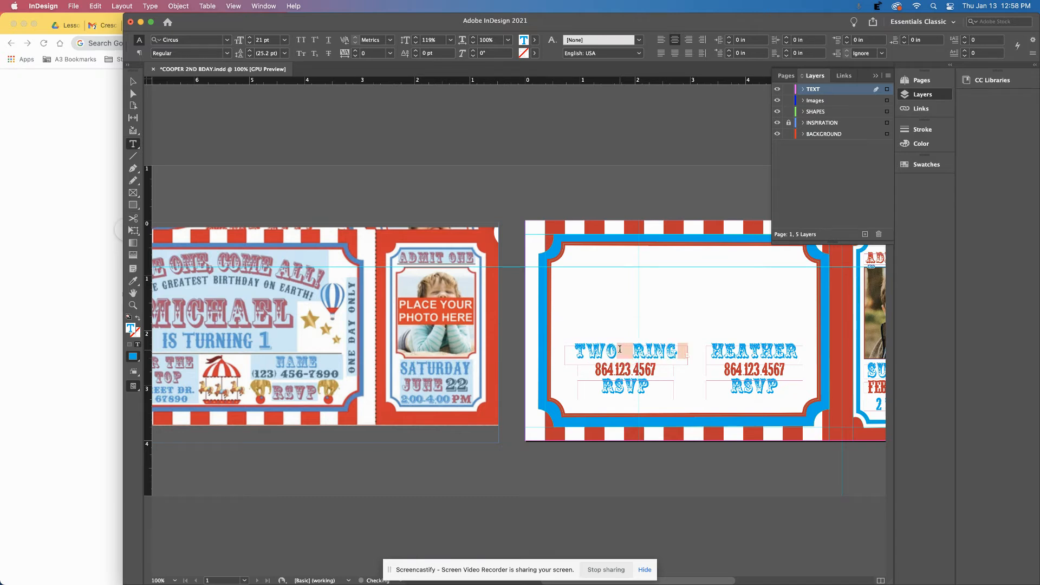
pyautogui.moveTo(617, 353); pyautogui.dragTo(636, 355)
pyautogui.click(249, 44)
pyautogui.click(249, 43)
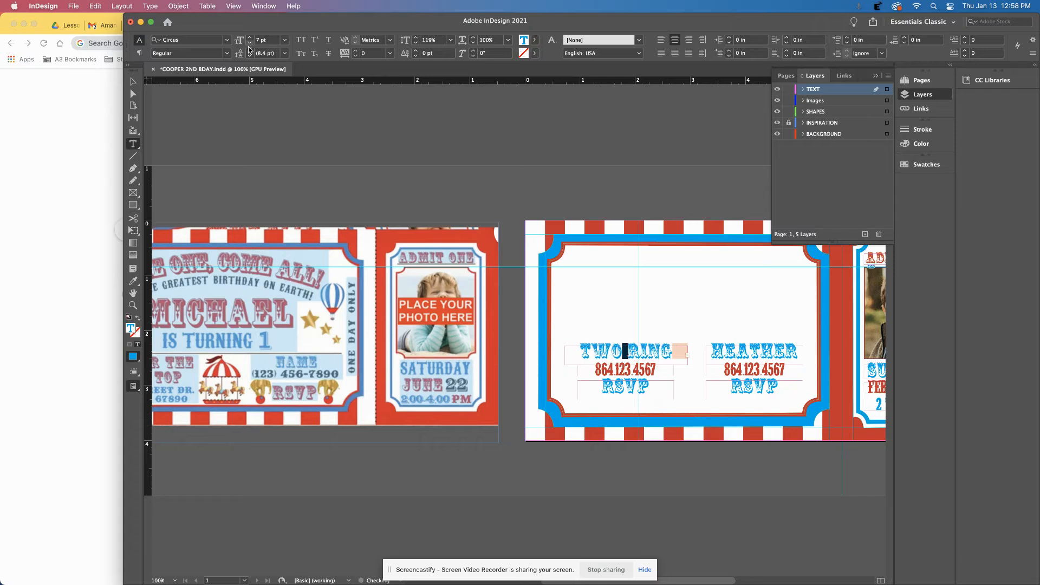
pyautogui.click(674, 350)
pyautogui.moveTo(673, 350); pyautogui.dragTo(688, 351)
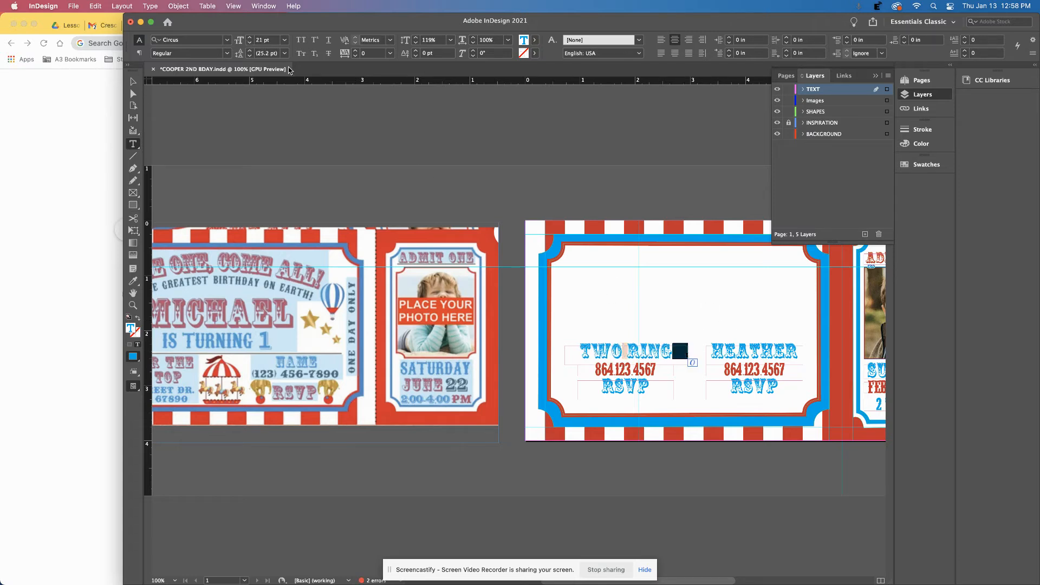
pyautogui.click(249, 43)
pyautogui.click(249, 43)
pyautogui.click(624, 352)
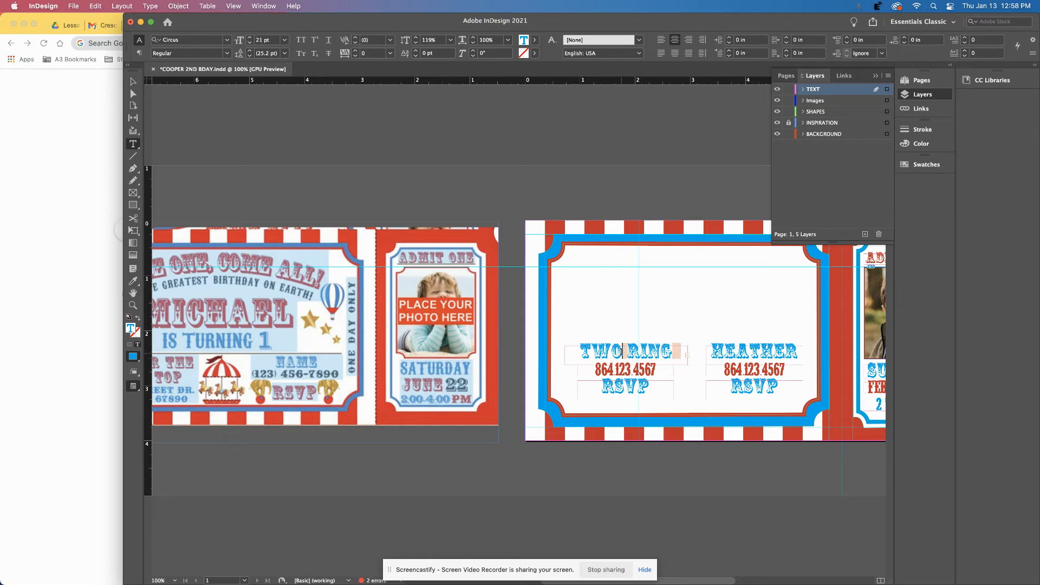
# Resize the words TWO and RING to 14 pt.
pyautogui.moveTo(623, 351); pyautogui.dragTo(579, 352)
pyautogui.click(249, 45)
pyautogui.click(249, 46)
pyautogui.click(249, 46)
pyautogui.click(249, 46)
pyautogui.moveTo(623, 352); pyautogui.dragTo(671, 352)
pyautogui.click(250, 43)
pyautogui.click(250, 43)
pyautogui.click(250, 43)
pyautogui.click(250, 43)
pyautogui.click(250, 43)
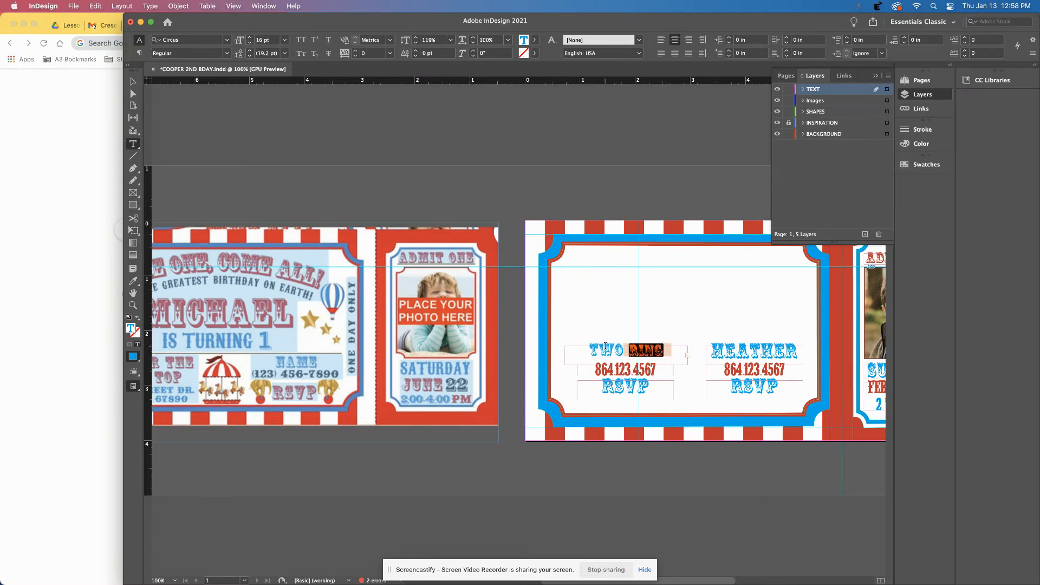
pyautogui.click(608, 350)
pyautogui.moveTo(621, 353); pyautogui.dragTo(589, 351)
pyautogui.click(250, 43)
pyautogui.click(250, 43)
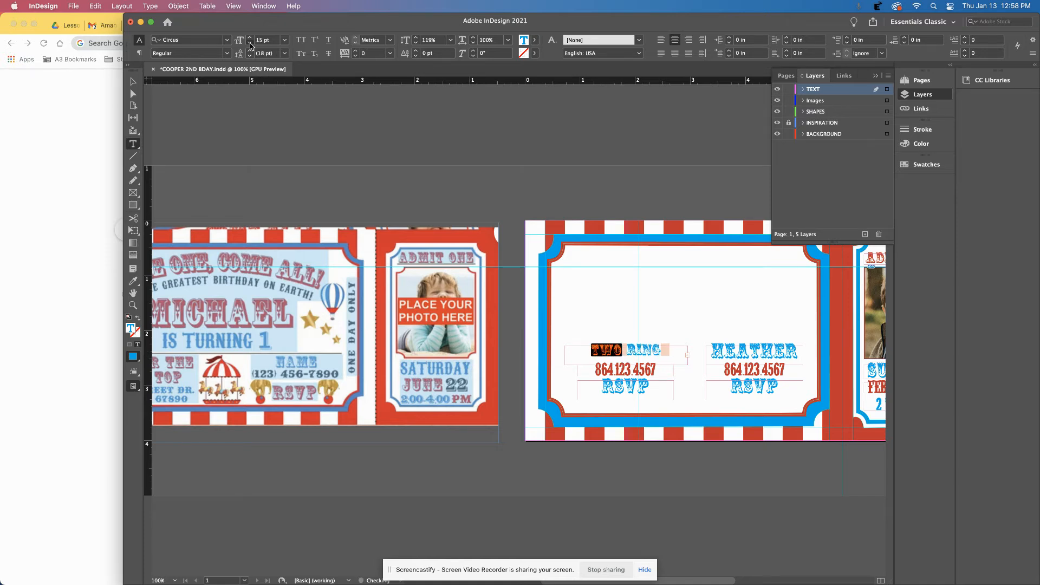
pyautogui.click(250, 43)
pyautogui.click(250, 43)
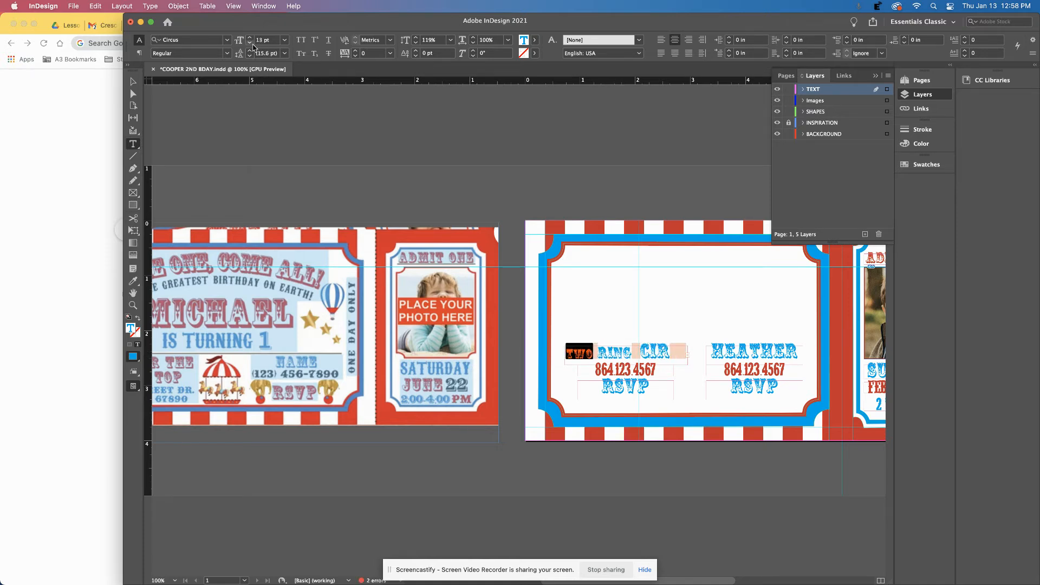
pyautogui.click(250, 38)
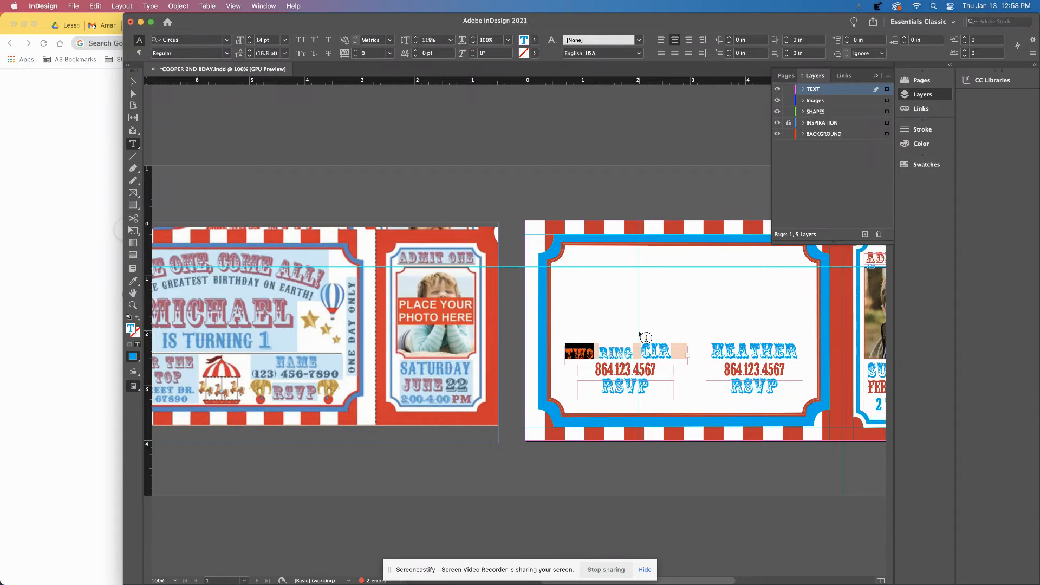
pyautogui.moveTo(600, 353); pyautogui.dragTo(633, 353)
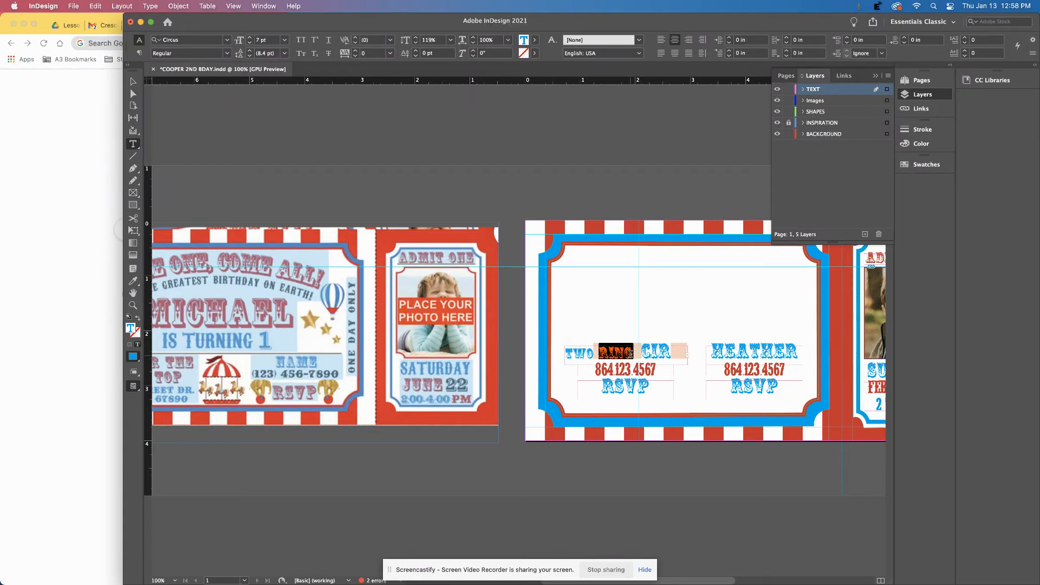
pyautogui.click(249, 43)
pyautogui.click(250, 43)
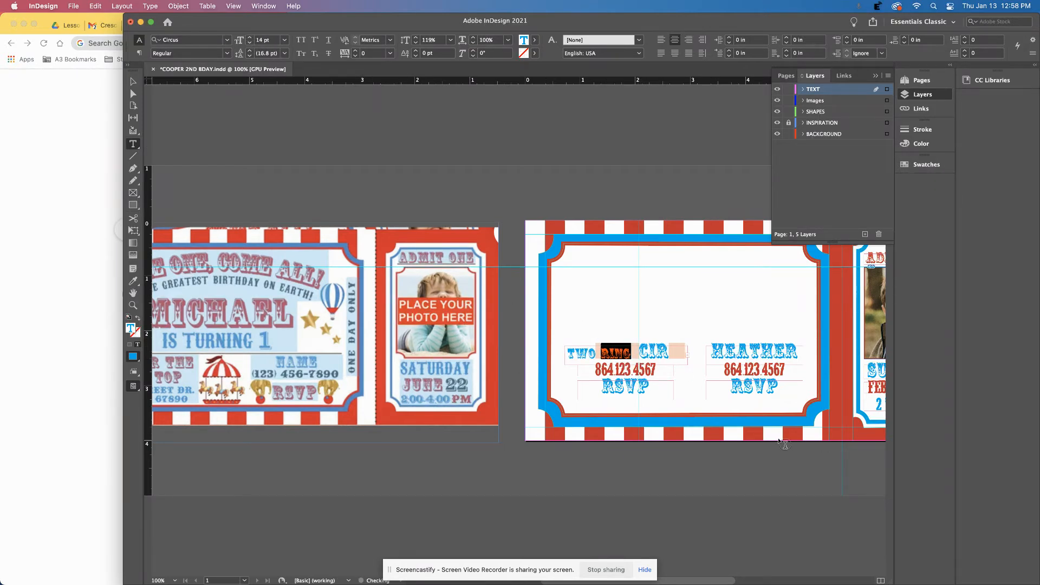
# Set the CIR and CUS letters of the heading to 14 pt as well.
pyautogui.moveTo(641, 352); pyautogui.dragTo(686, 352)
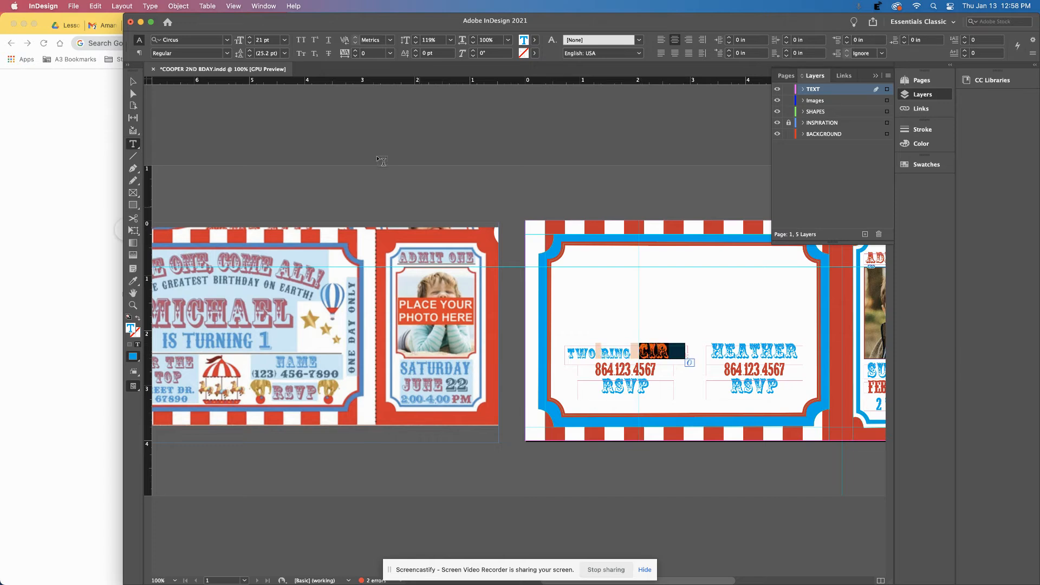
pyautogui.click(261, 40)
pyautogui.write('14')
pyautogui.press('Return')
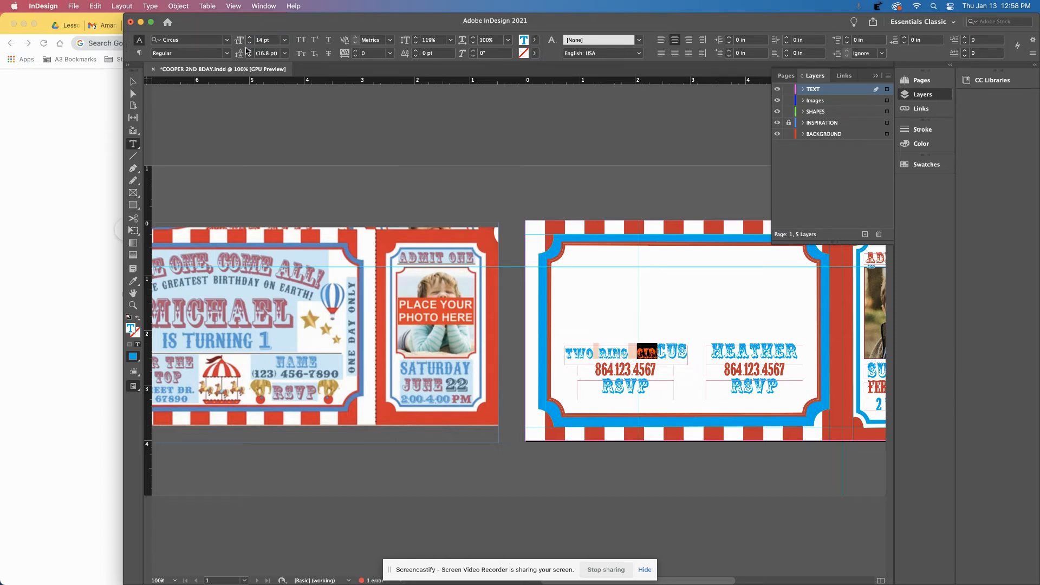
pyautogui.moveTo(658, 355); pyautogui.dragTo(687, 355)
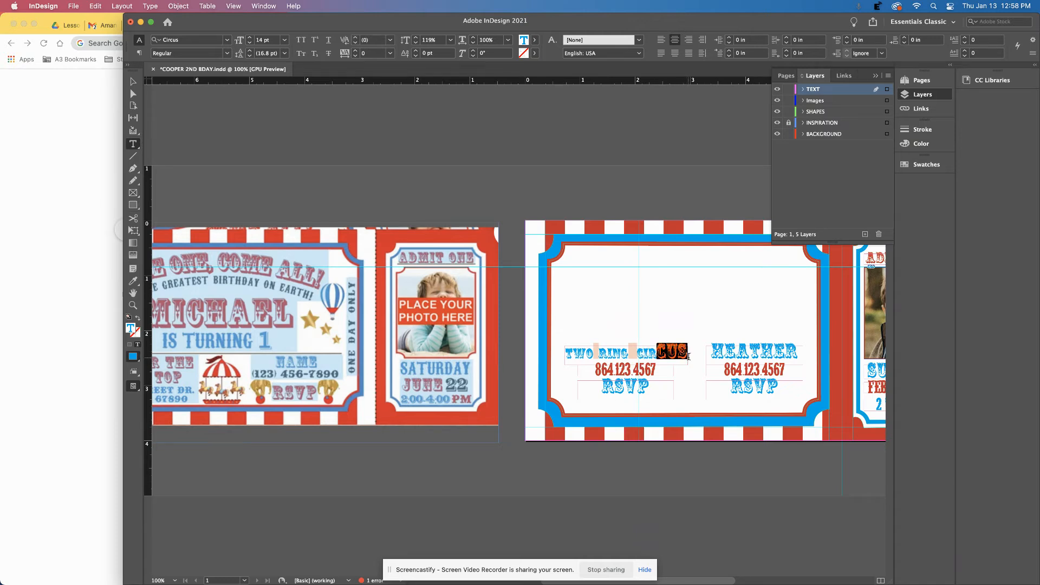
pyautogui.click(261, 41)
pyautogui.doubleClick(261, 42)
pyautogui.write('14')
pyautogui.press('Return')
pyautogui.click(133, 81)
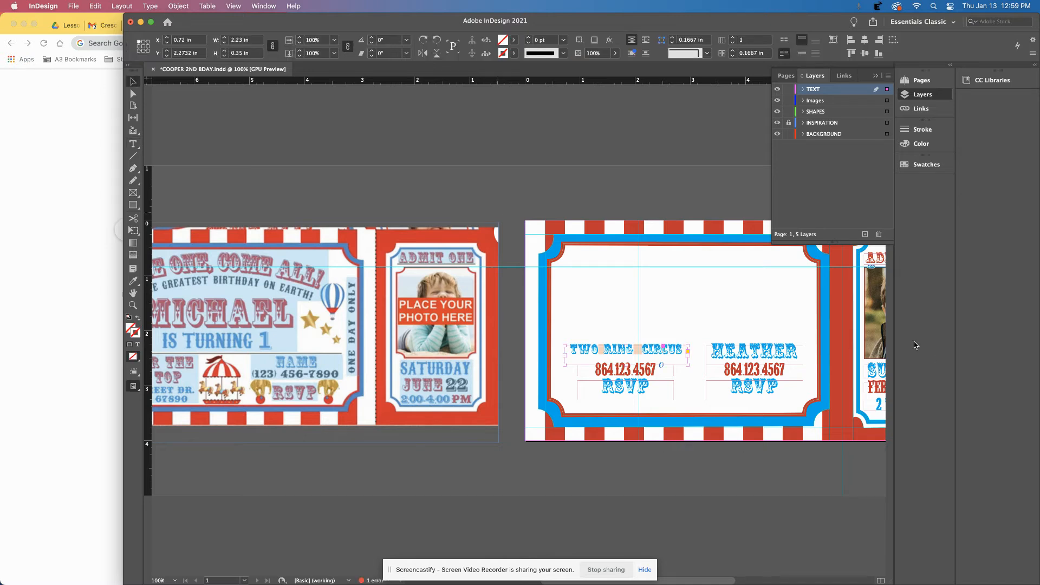
pyautogui.moveTo(627, 366); pyautogui.dragTo(628, 359)
pyautogui.doubleClick(624, 370)
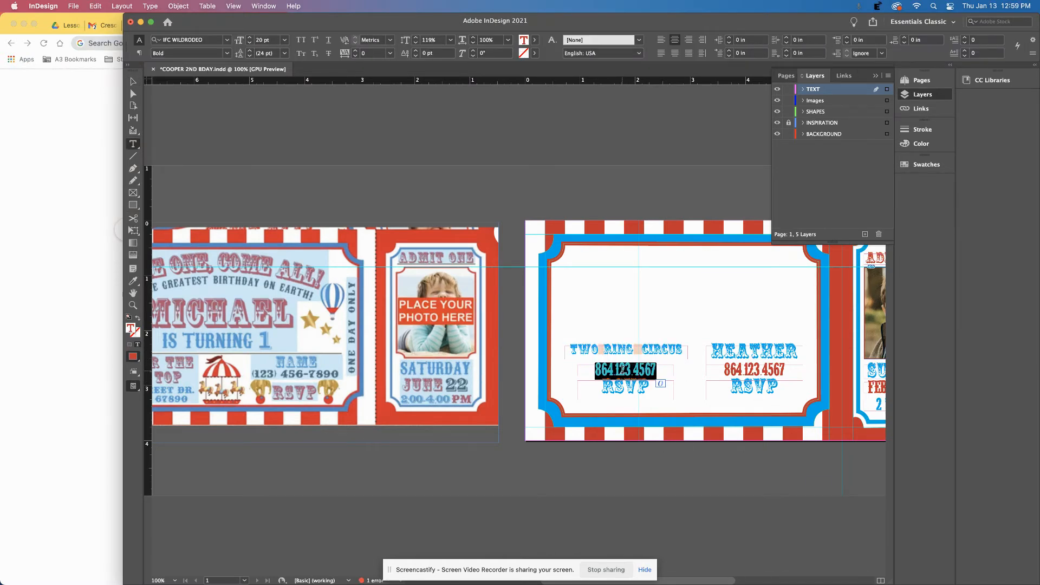
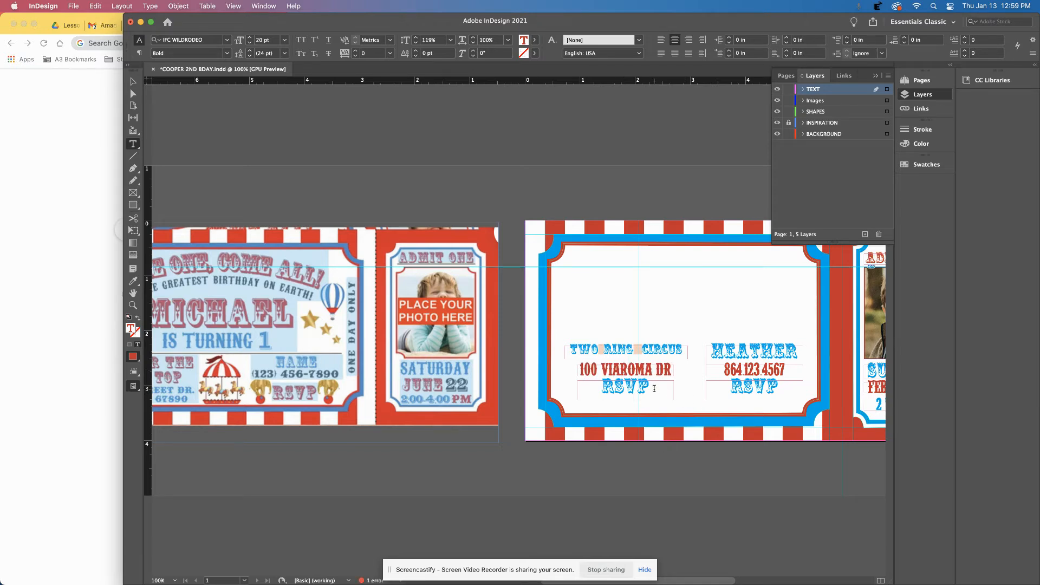
pyautogui.moveTo(653, 387); pyautogui.dragTo(596, 382)
pyautogui.write('ANDERSON')
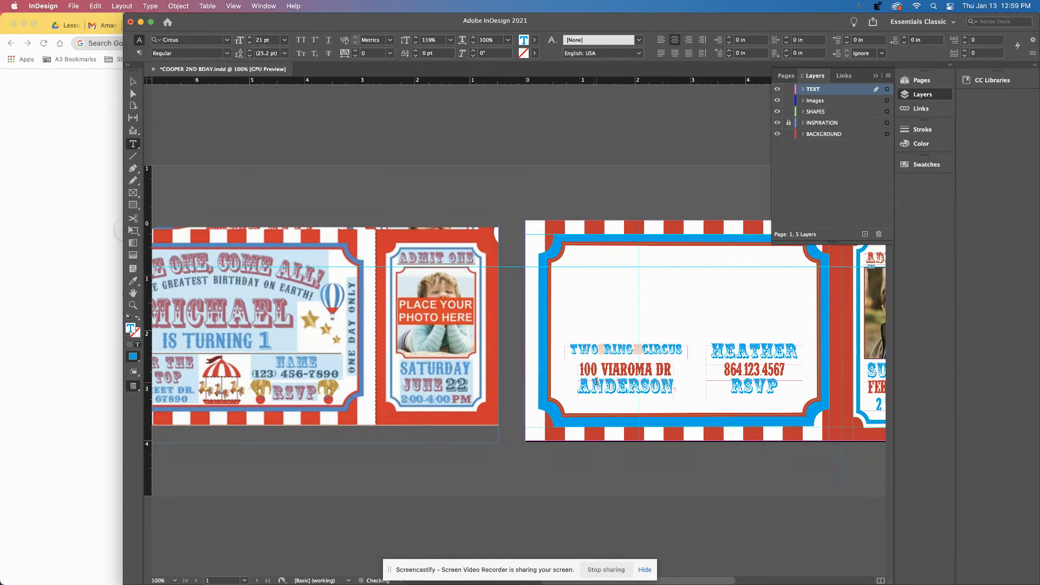
pyautogui.press('BackSpace')
pyautogui.press('BackSpace')
pyautogui.press('BackSpace')
pyautogui.press('Escape')
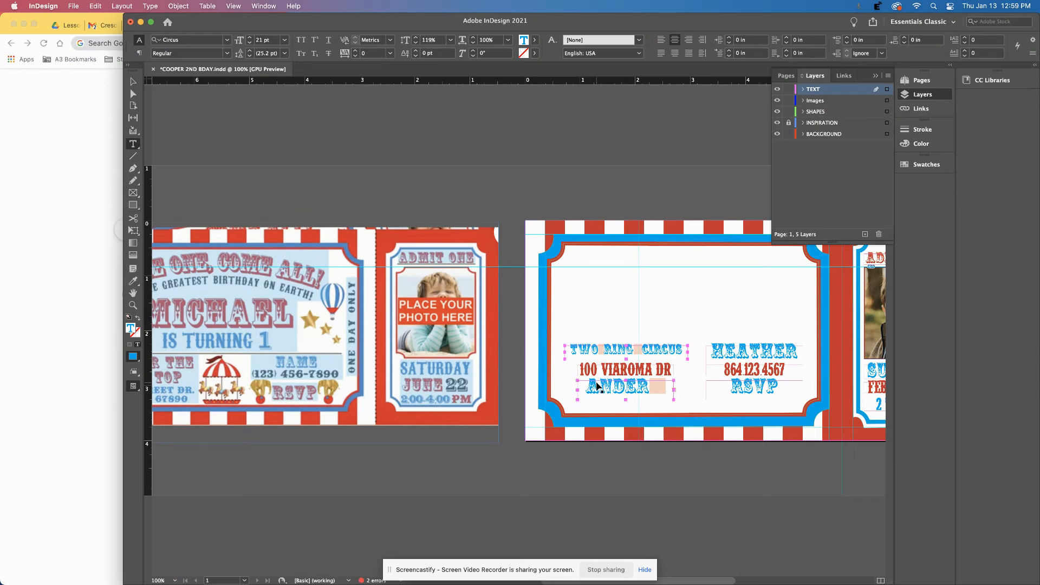
# Color the bottom address line red and set it in IFC WILDRODEO.
pyautogui.doubleClick(597, 386)
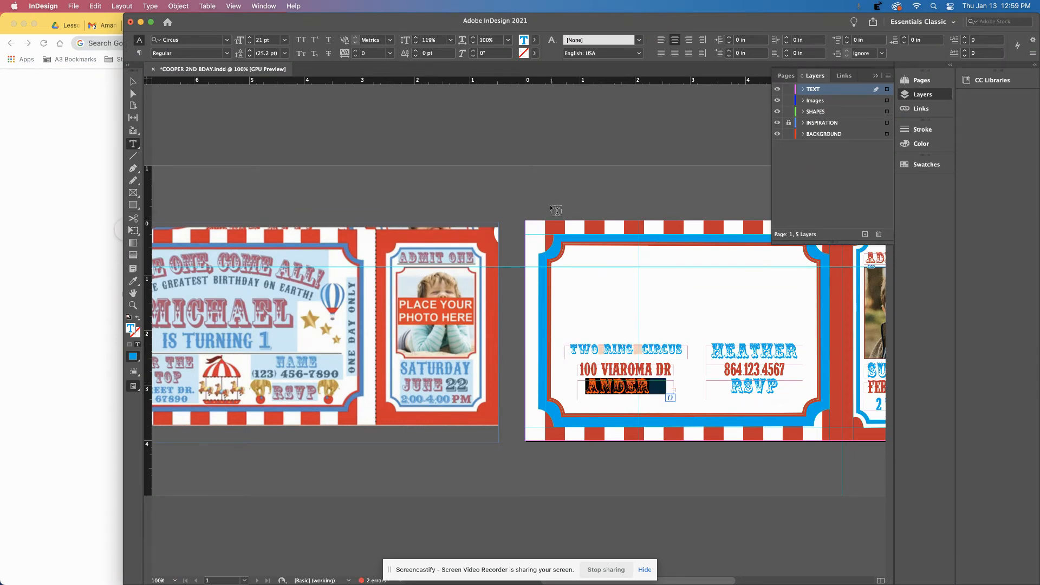
pyautogui.click(535, 40)
pyautogui.click(438, 149)
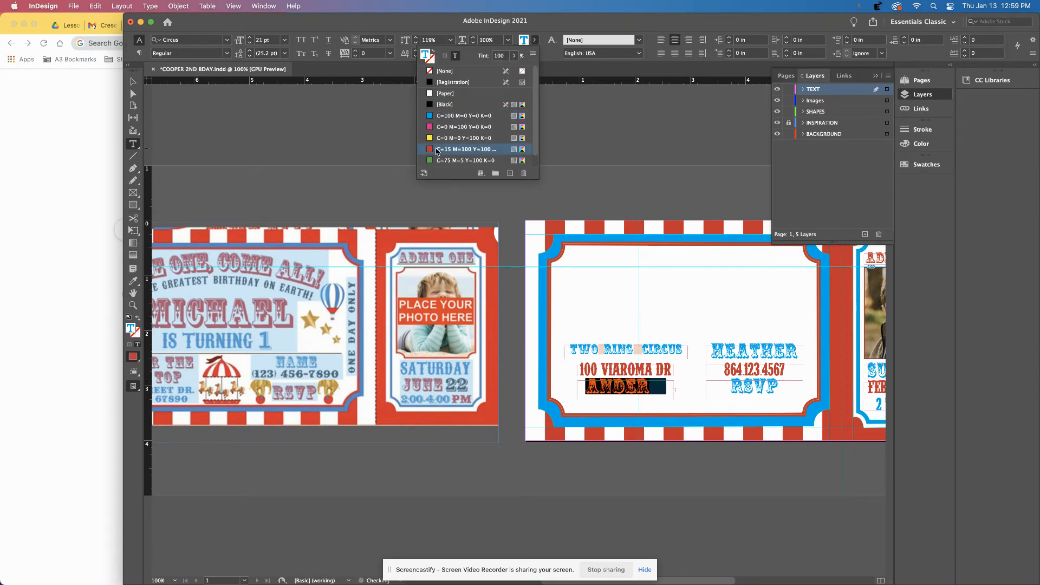
pyautogui.click(203, 42)
pyautogui.click(224, 42)
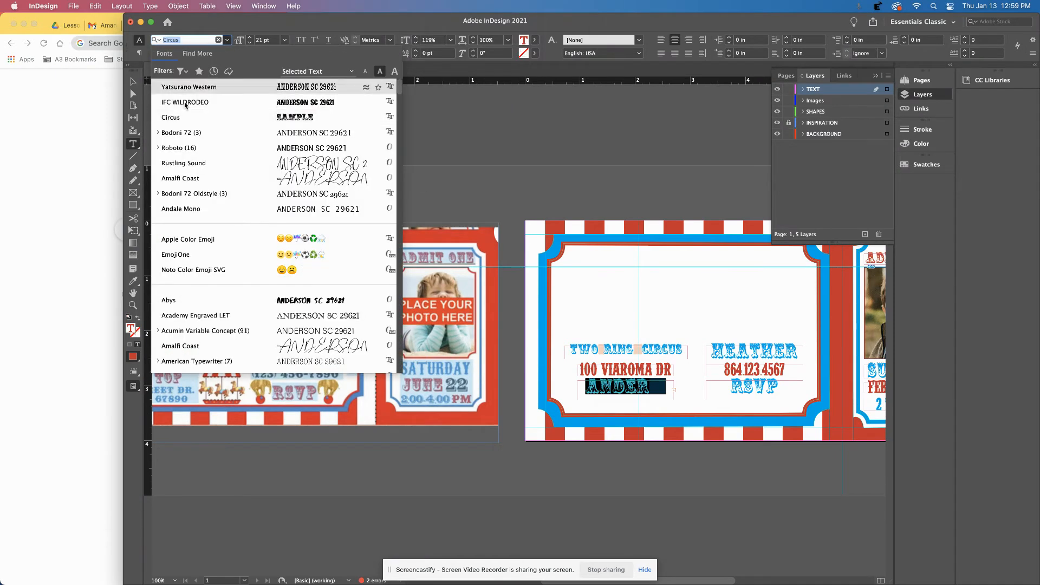
pyautogui.click(173, 105)
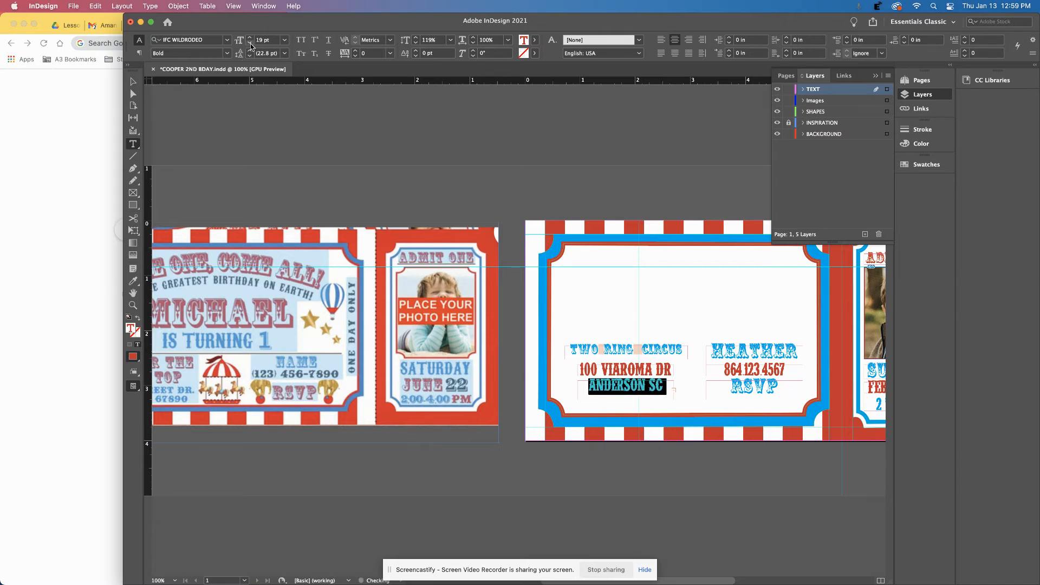
pyautogui.click(132, 82)
pyautogui.click(478, 156)
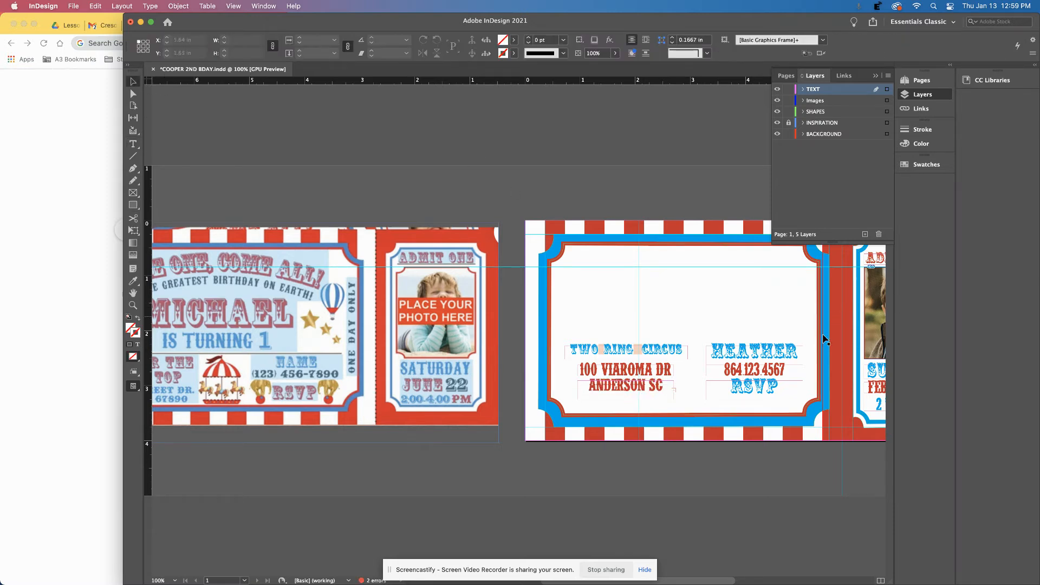
# Select the ticket's blue border frame and close the Layers panel.
pyautogui.hscroll(-3, 796, 407)
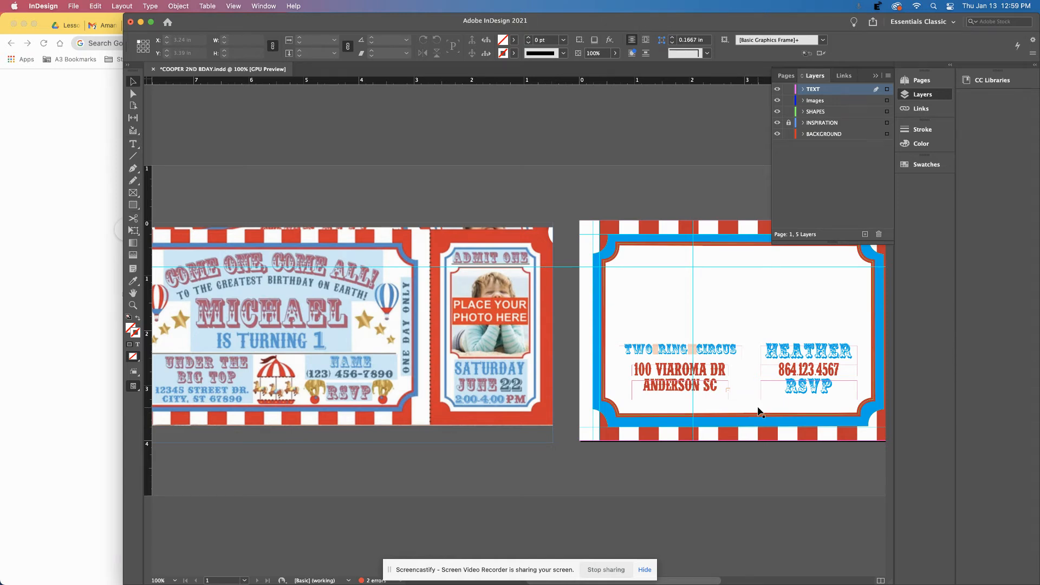
pyautogui.click(874, 319)
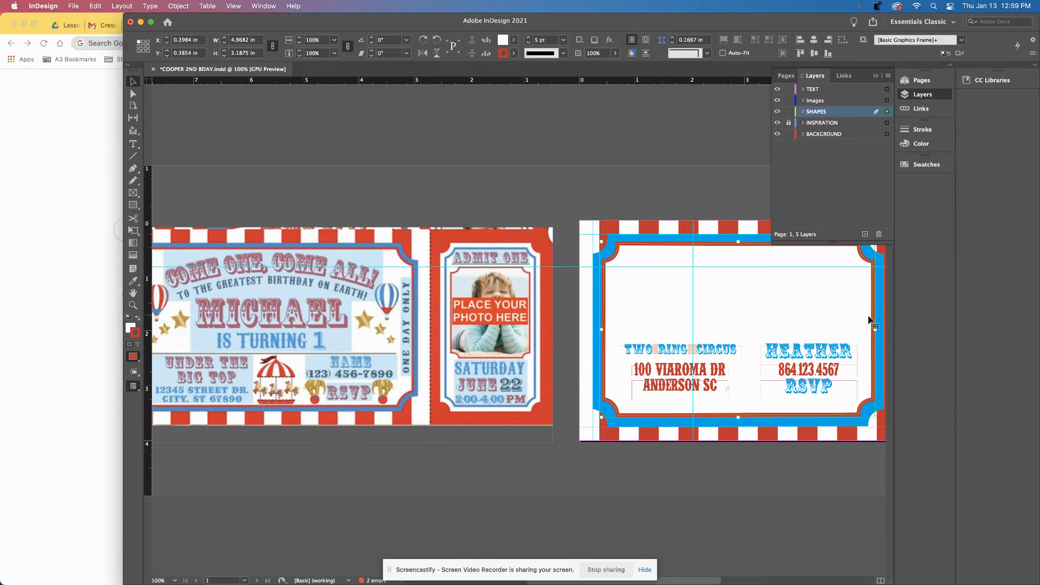
pyautogui.hscroll(6, 874, 319)
pyautogui.hscroll(-10, 833, 311)
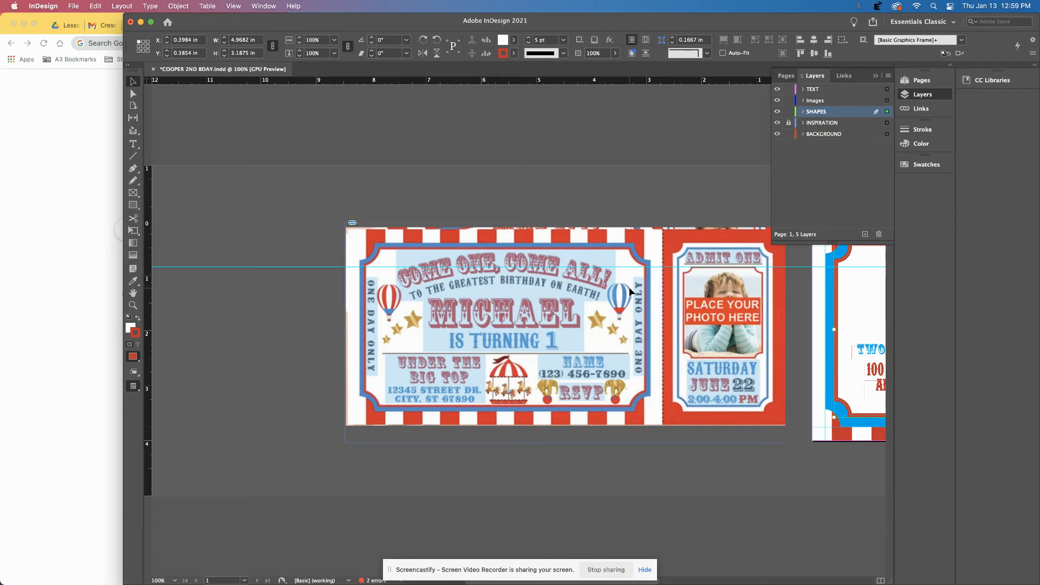
pyautogui.hscroll(10, 784, 302)
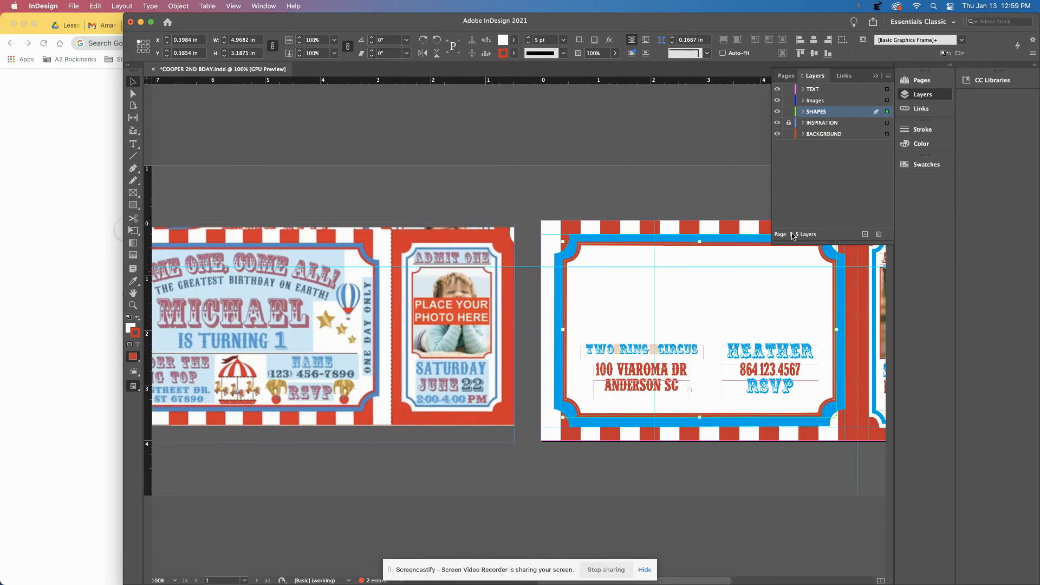
pyautogui.click(877, 75)
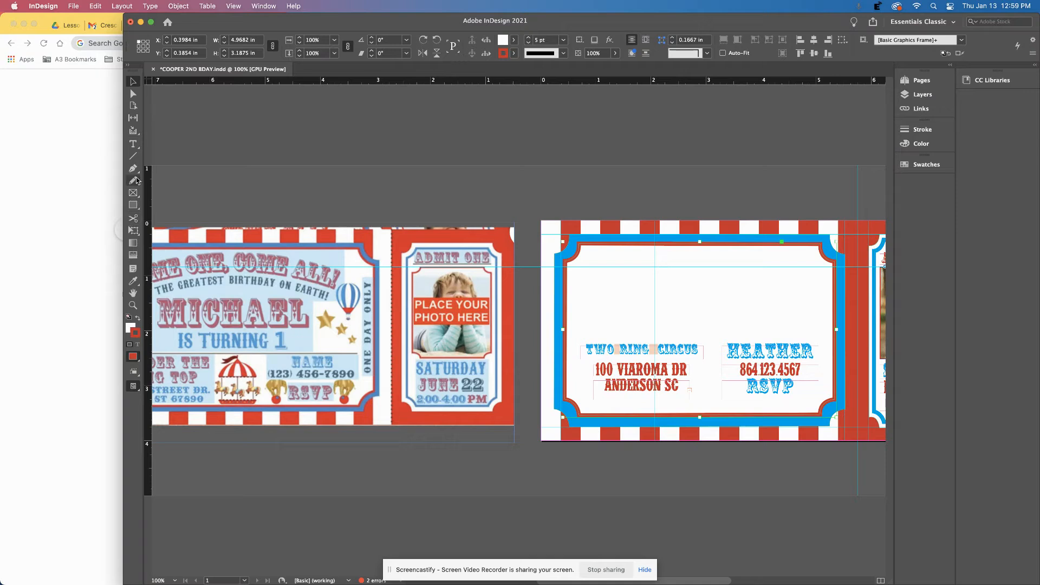
# Switch to the Ellipse tool, maximize the window, and zoom in twice on the blank ticket.
pyautogui.click(133, 207)
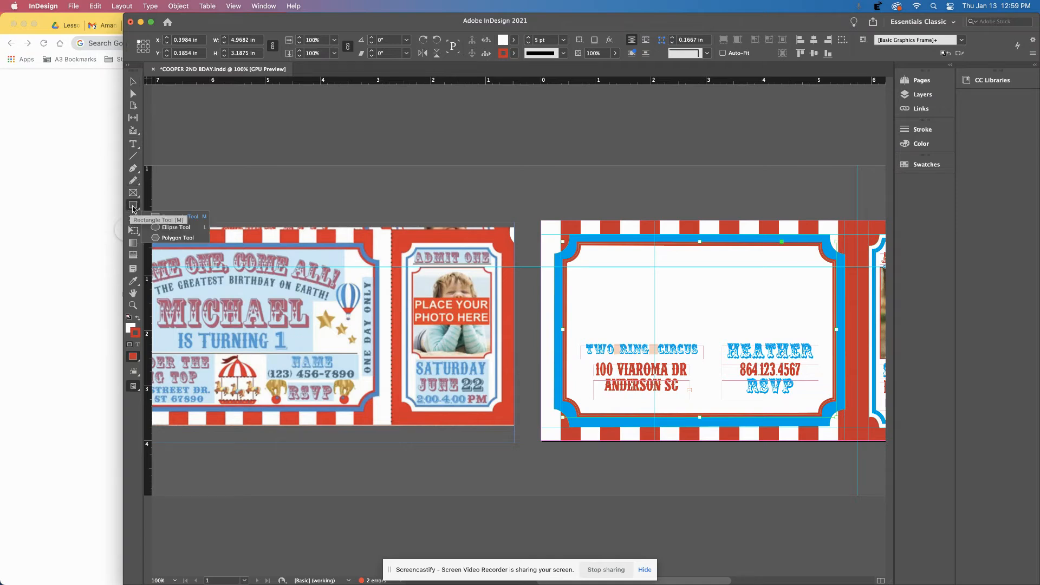
pyautogui.click(173, 228)
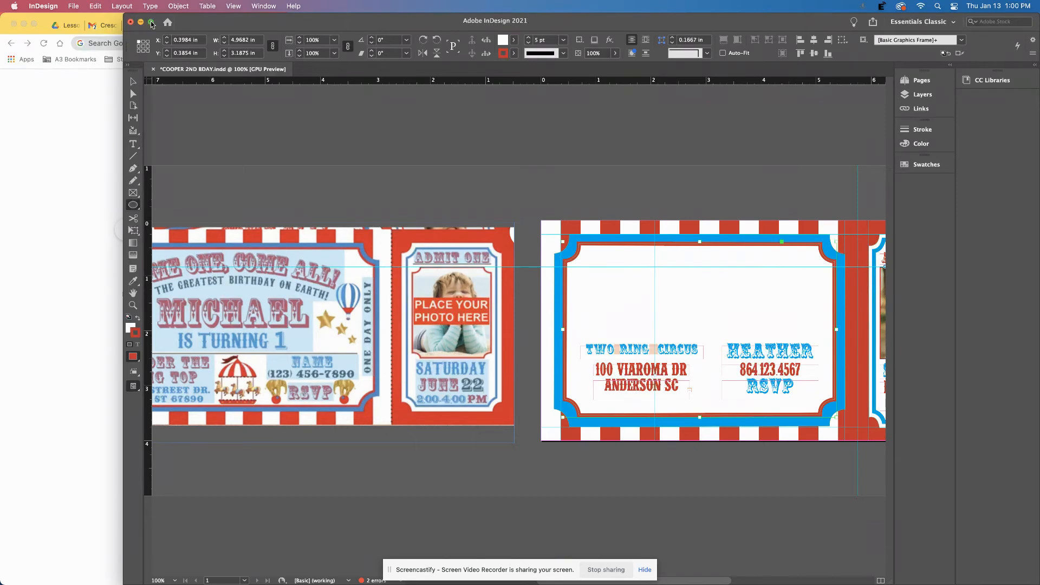
pyautogui.click(152, 23)
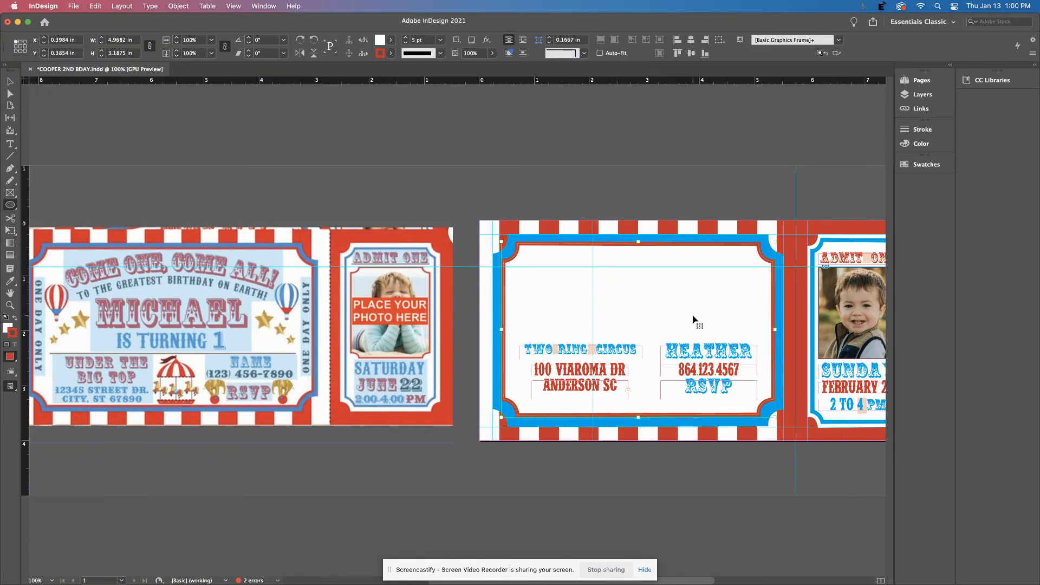
pyautogui.press('super+equal')
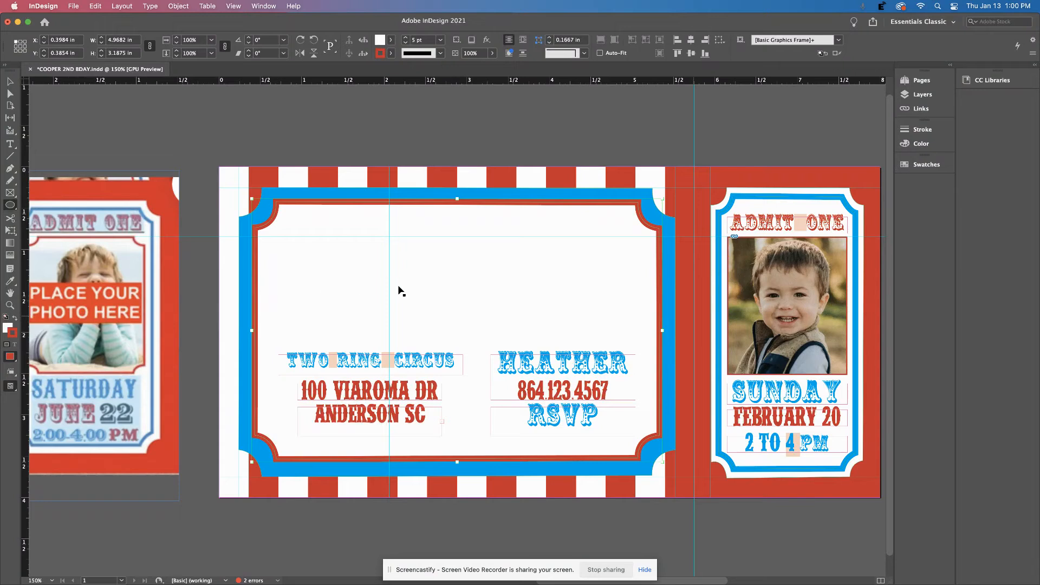
pyautogui.press('super+equal')
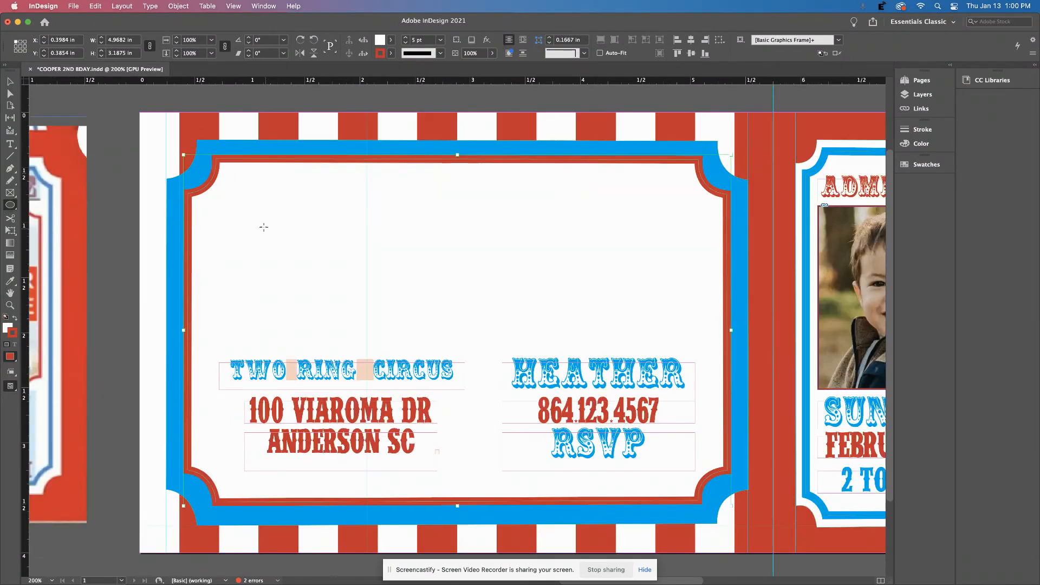
# Draw a wide oval across the ticket's upper blank area, nudge it, and drag it onto the TEXT layer.
pyautogui.moveTo(219, 217); pyautogui.dragTo(641, 303)
pyautogui.click(9, 82)
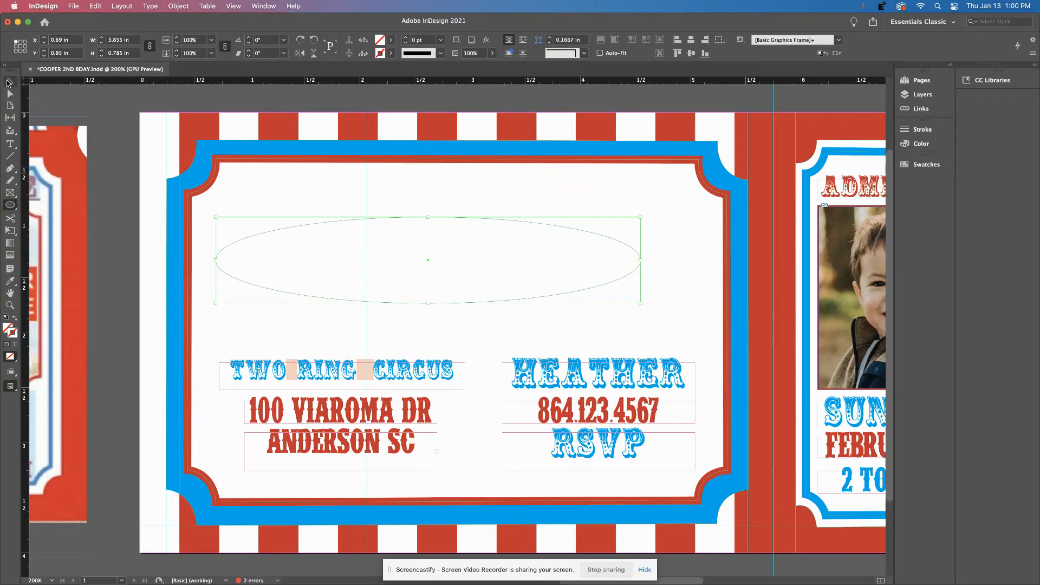
pyautogui.moveTo(417, 220); pyautogui.dragTo(432, 214)
pyautogui.click(930, 96)
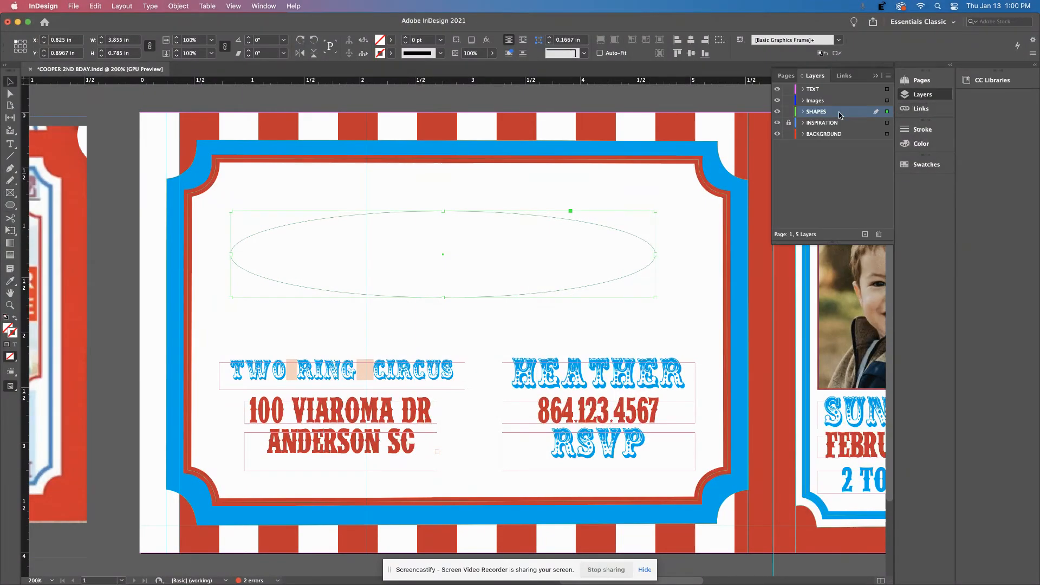
pyautogui.click(802, 112)
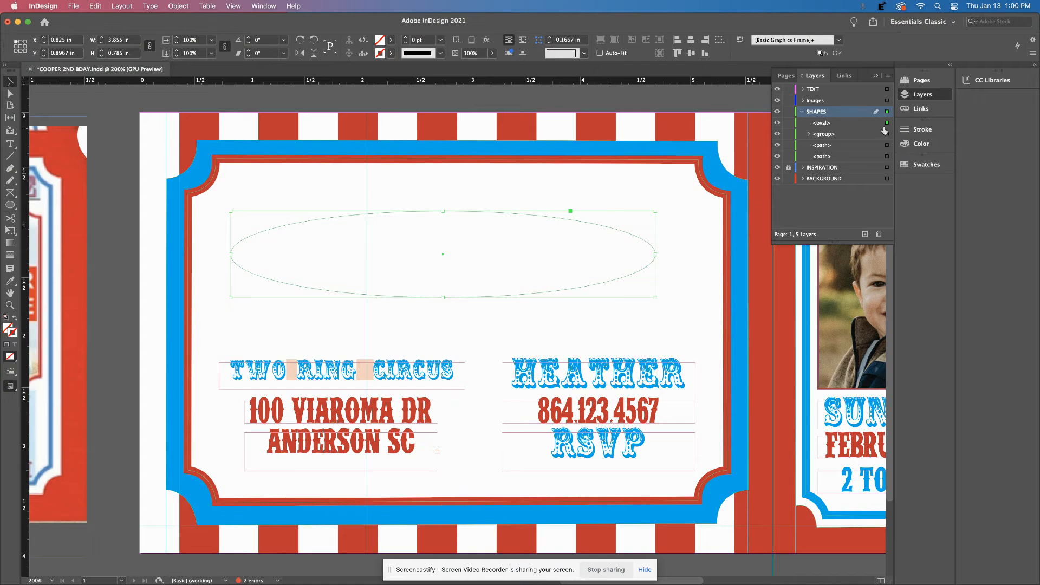
pyautogui.moveTo(861, 127); pyautogui.dragTo(857, 92)
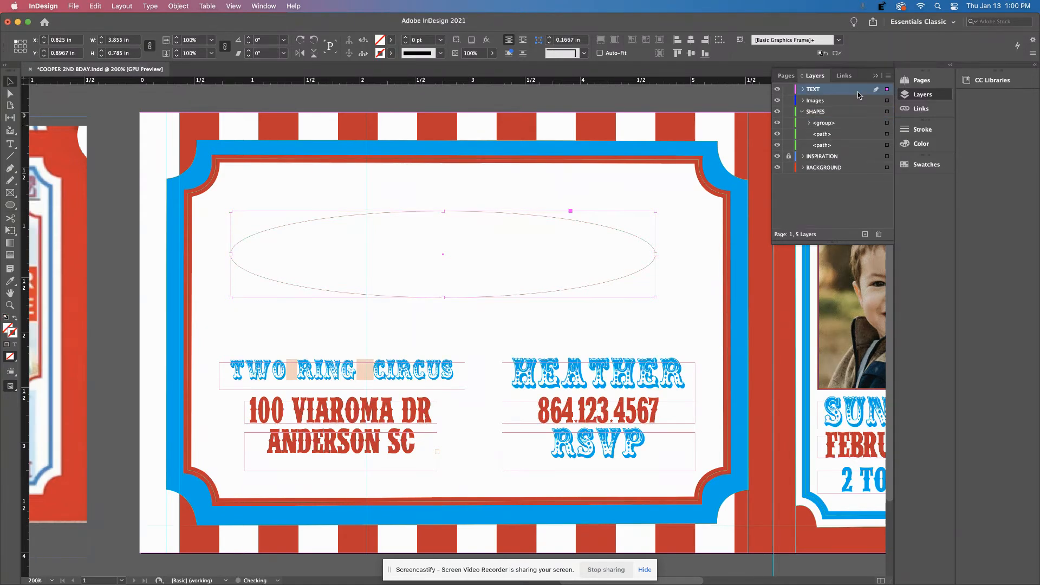
pyautogui.click(876, 75)
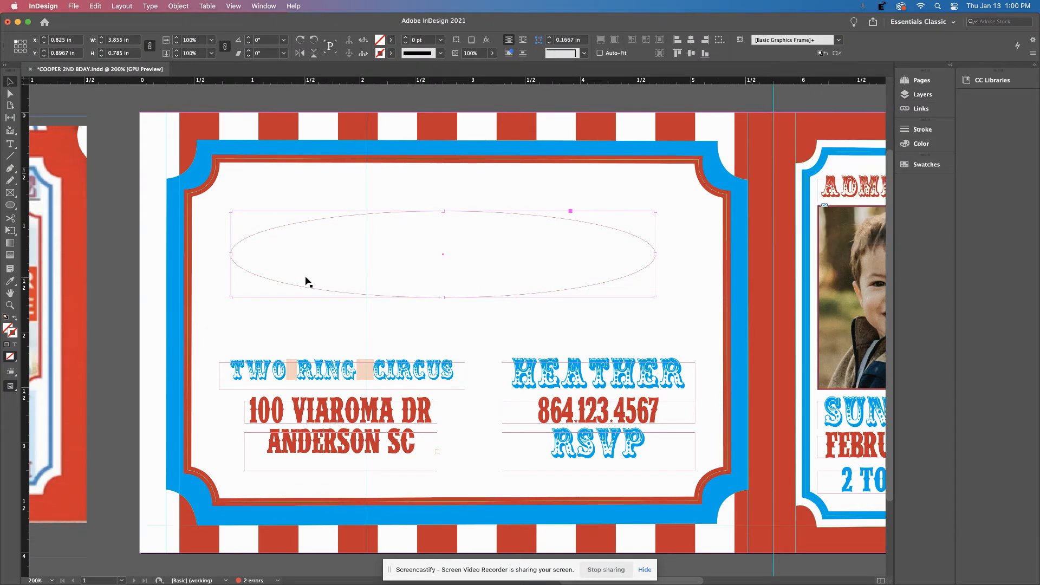
pyautogui.click(11, 145)
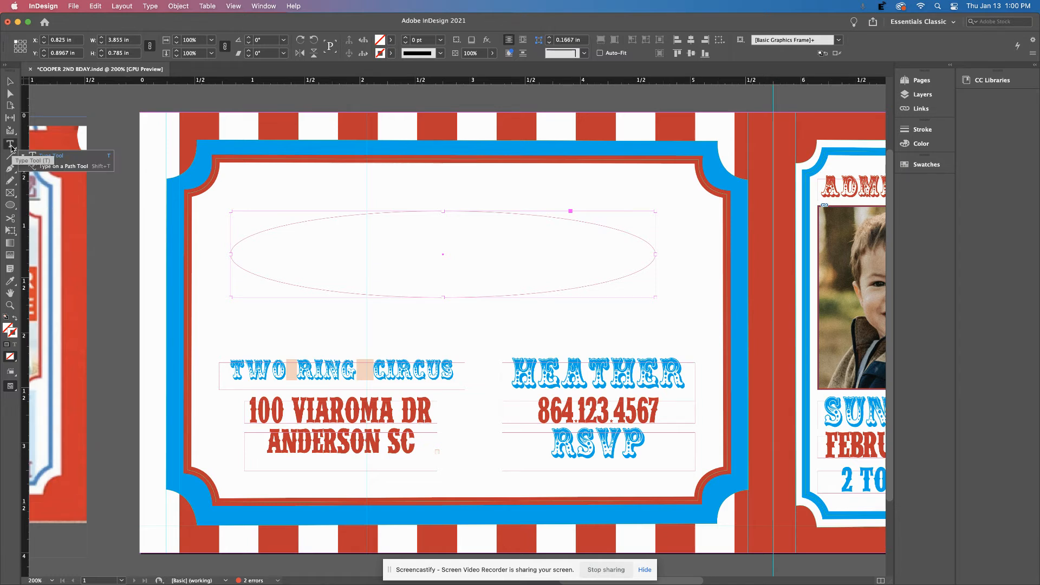
pyautogui.click(48, 170)
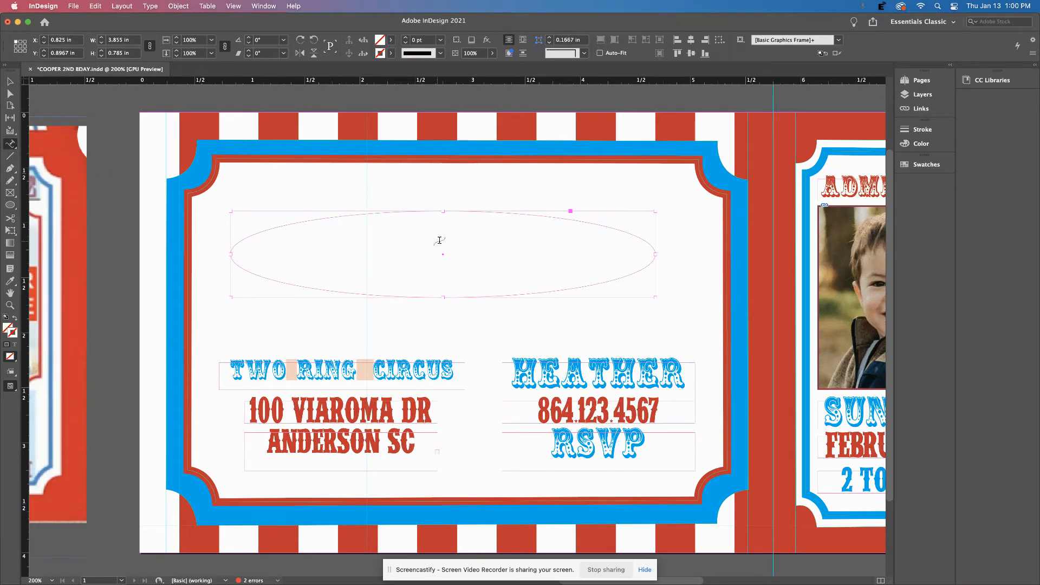
# Type COME ONE COME ALL along the oval's top arc and set it in red Circus.
pyautogui.click(336, 216)
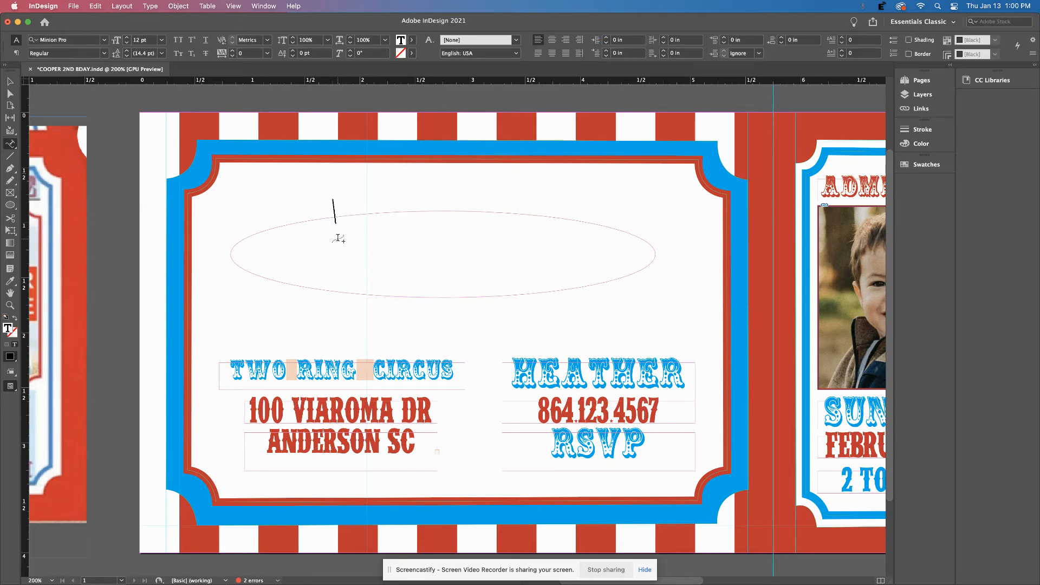
pyautogui.write('COME ONE COME ALL')
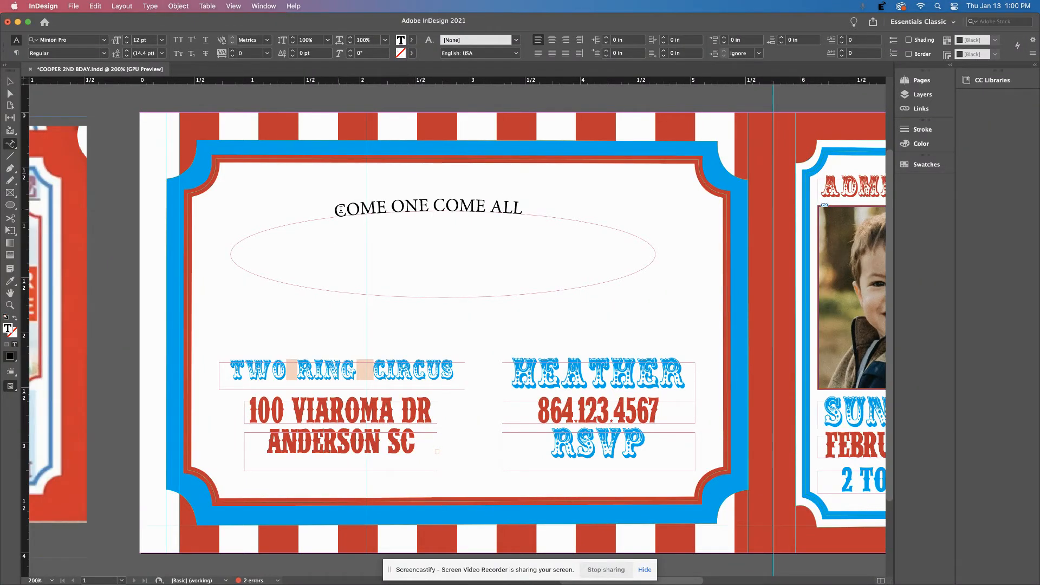
pyautogui.press('super+a')
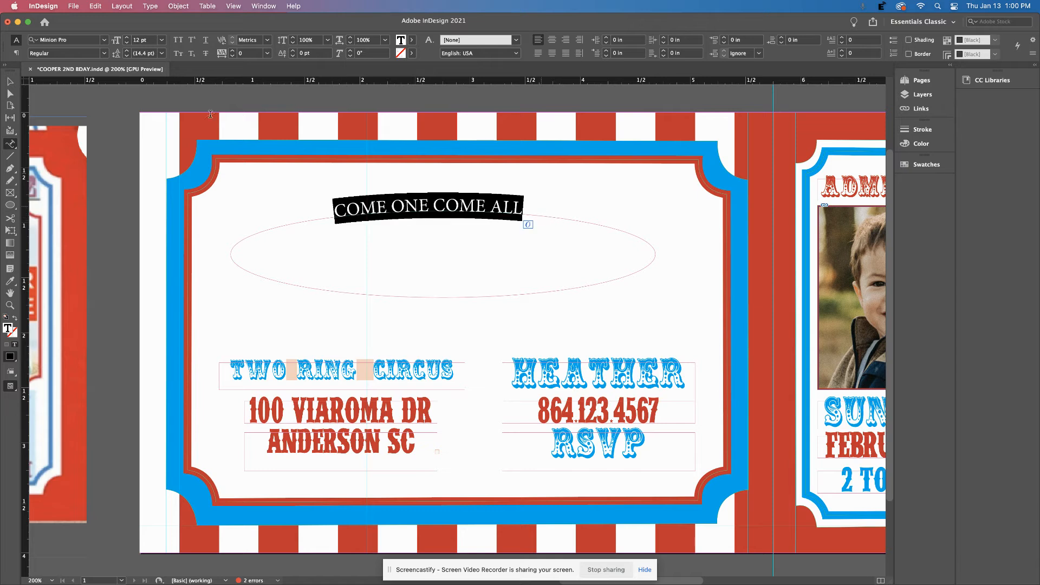
pyautogui.click(104, 39)
pyautogui.scroll(10, 83, 175)
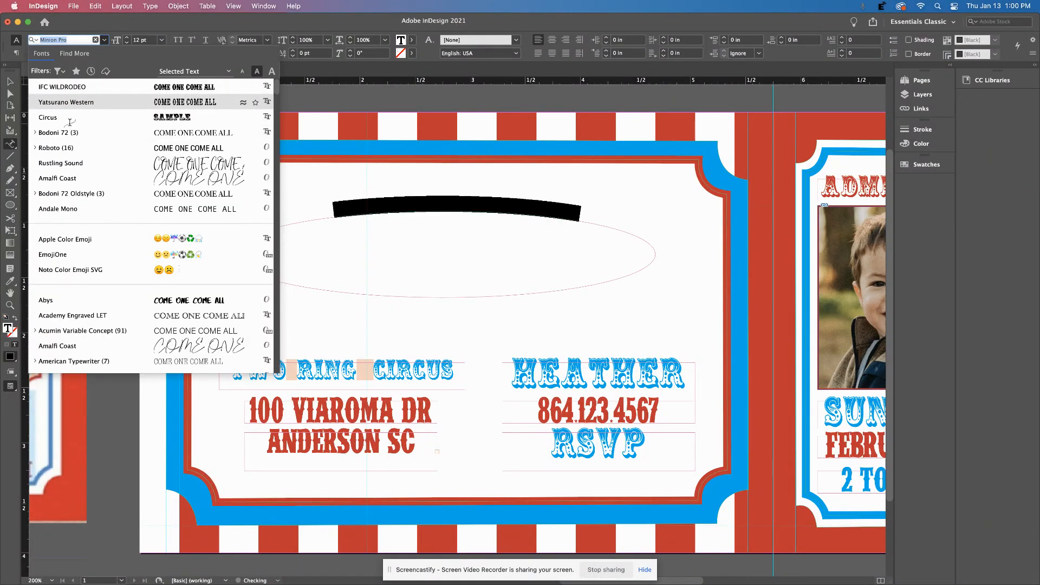
pyautogui.click(67, 119)
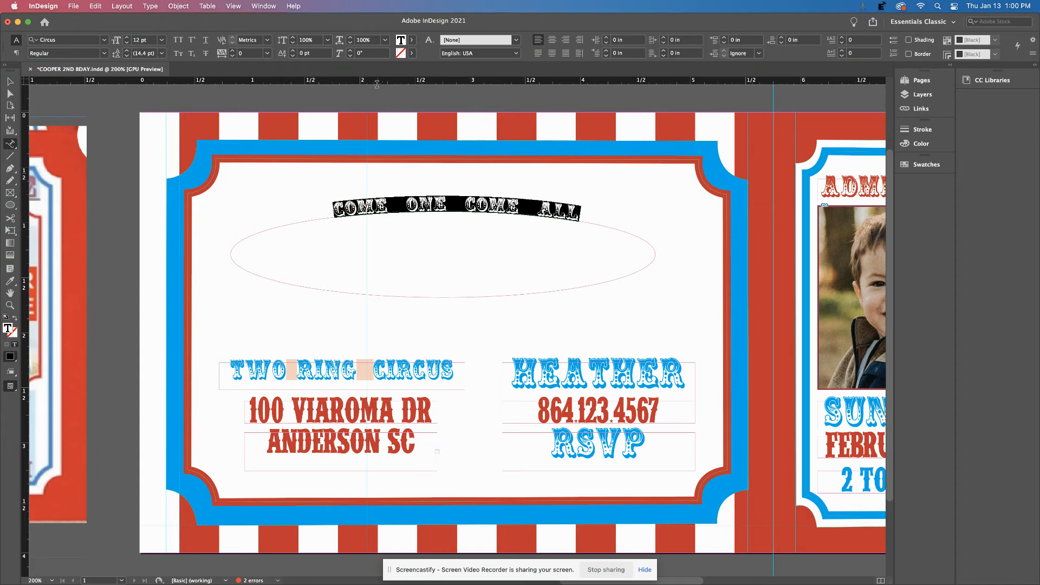
pyautogui.click(413, 40)
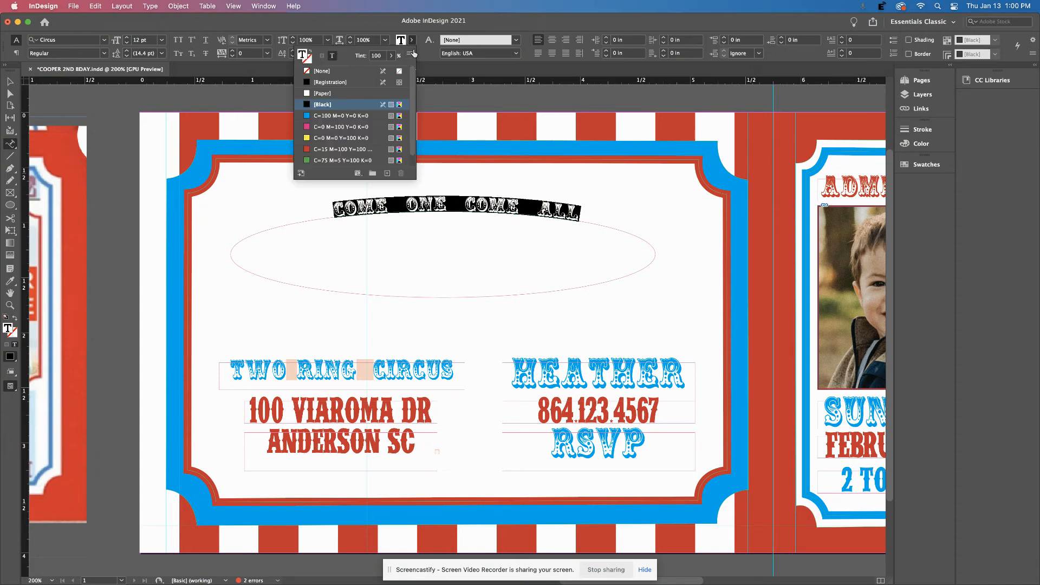
pyautogui.click(310, 149)
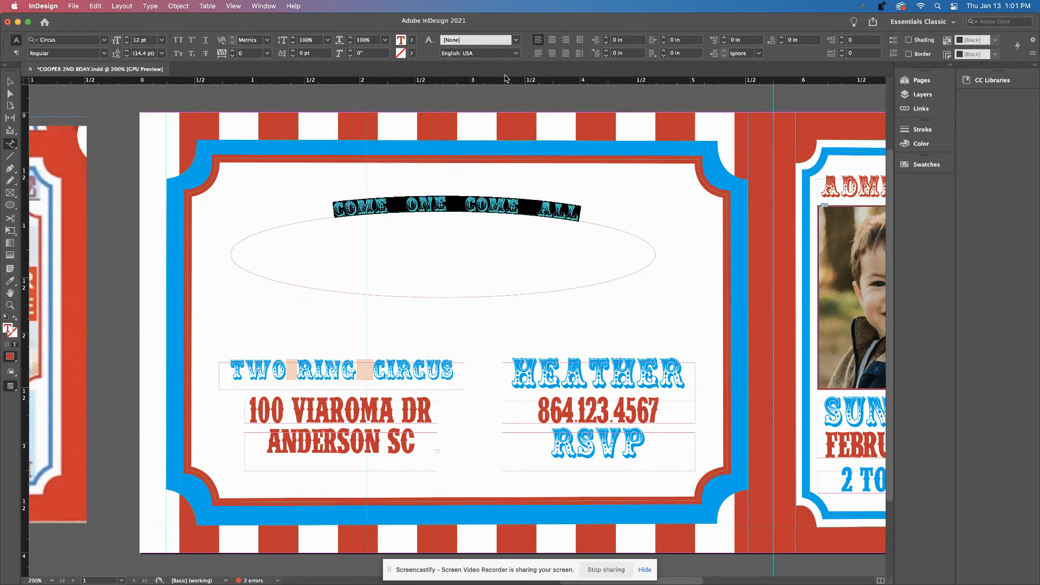
pyautogui.click(396, 204)
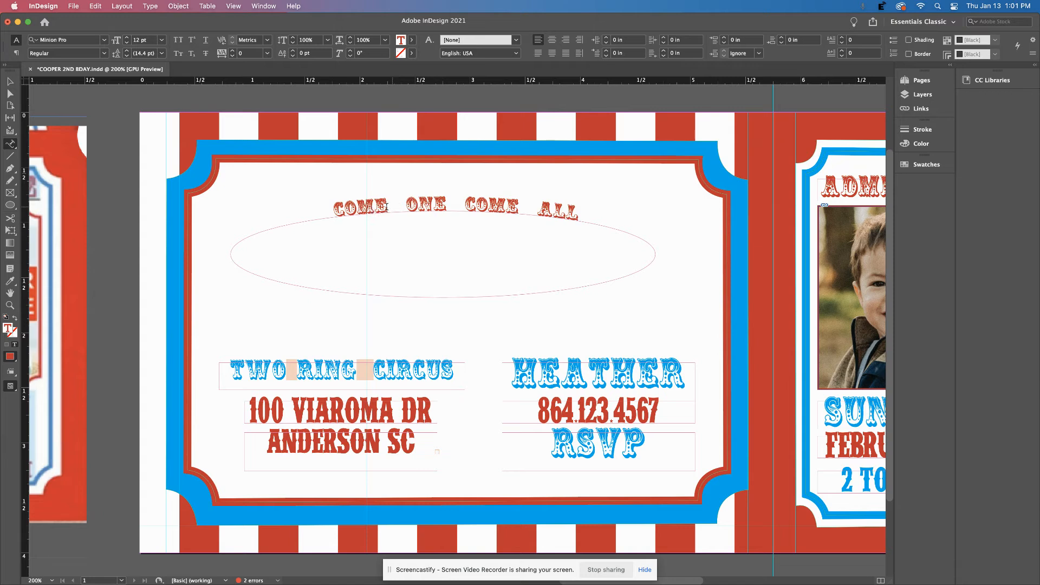
# Enlarge the curved COME ONE COME ALL text to 17 pt.
pyautogui.tripleClick(334, 210)
pyautogui.click(127, 38)
pyautogui.click(127, 38)
pyautogui.click(127, 38)
pyautogui.click(127, 37)
pyautogui.click(127, 38)
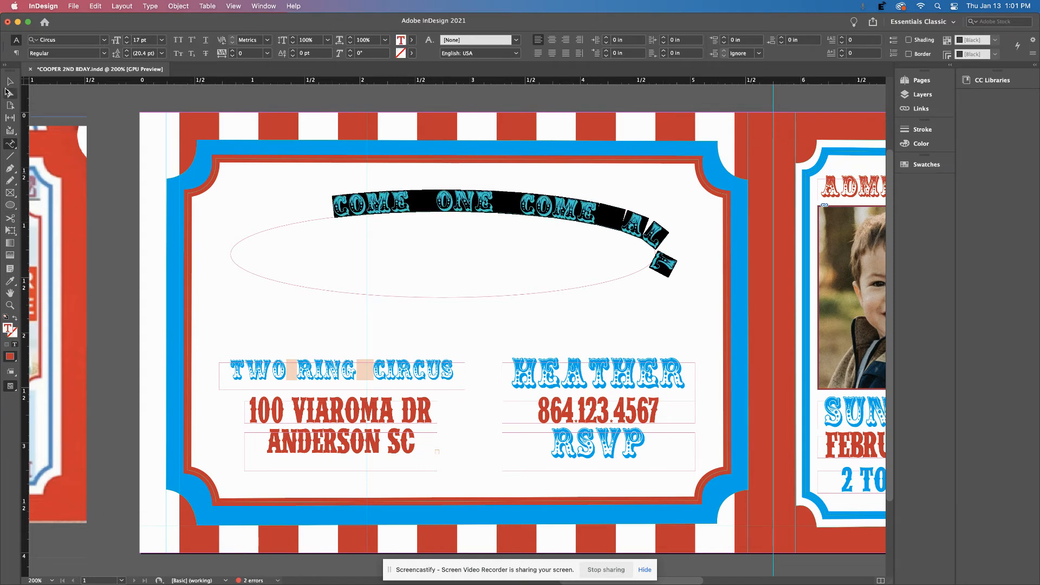
# Shrink the space between COME and ONE to 8 pt.
pyautogui.click(9, 82)
pyautogui.doubleClick(432, 199)
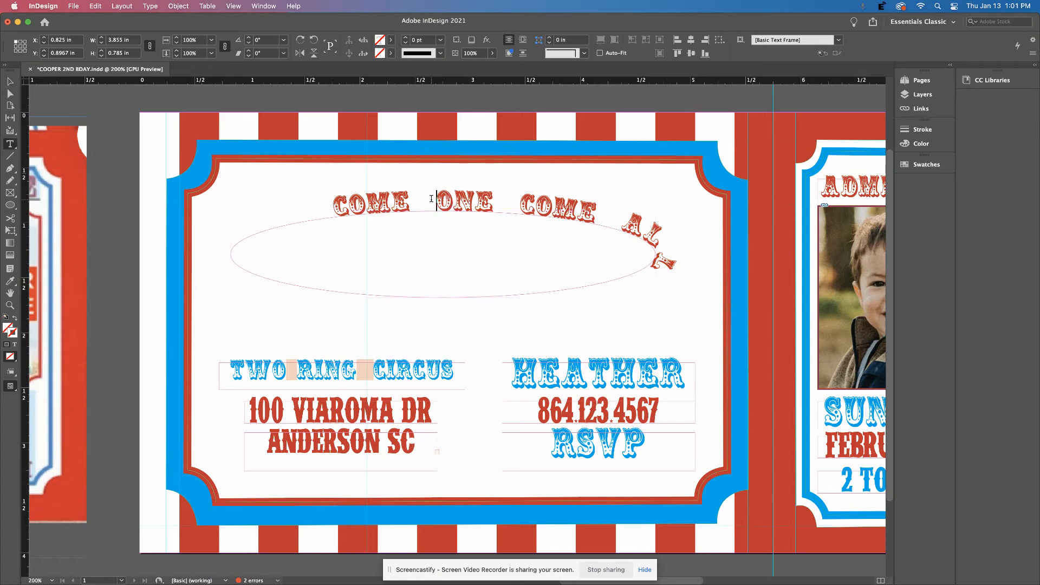
pyautogui.tripleClick(432, 199)
pyautogui.moveTo(417, 205); pyautogui.dragTo(435, 206)
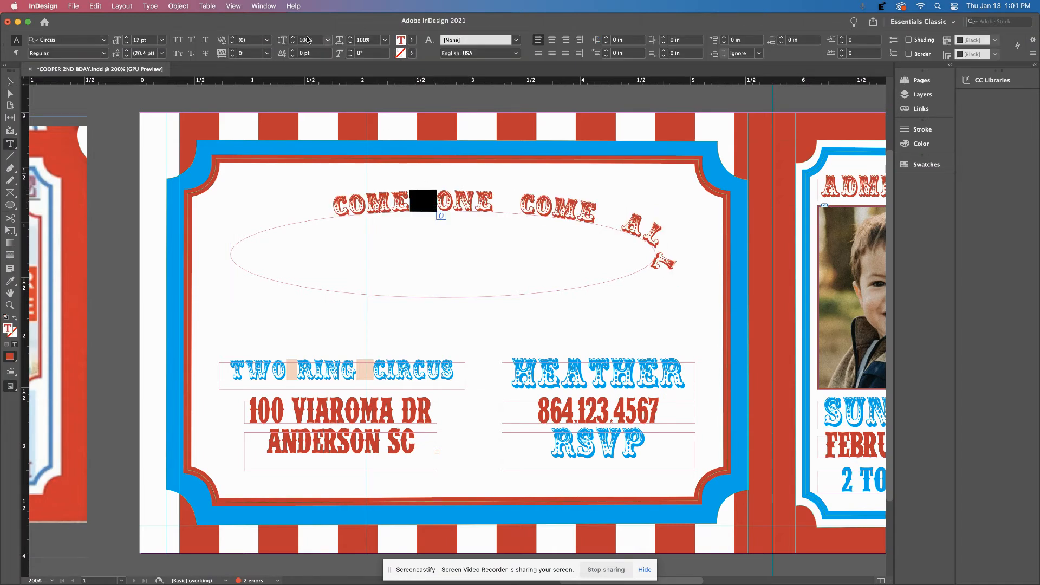
pyautogui.click(126, 42)
pyautogui.click(126, 43)
pyautogui.click(127, 42)
pyautogui.click(126, 43)
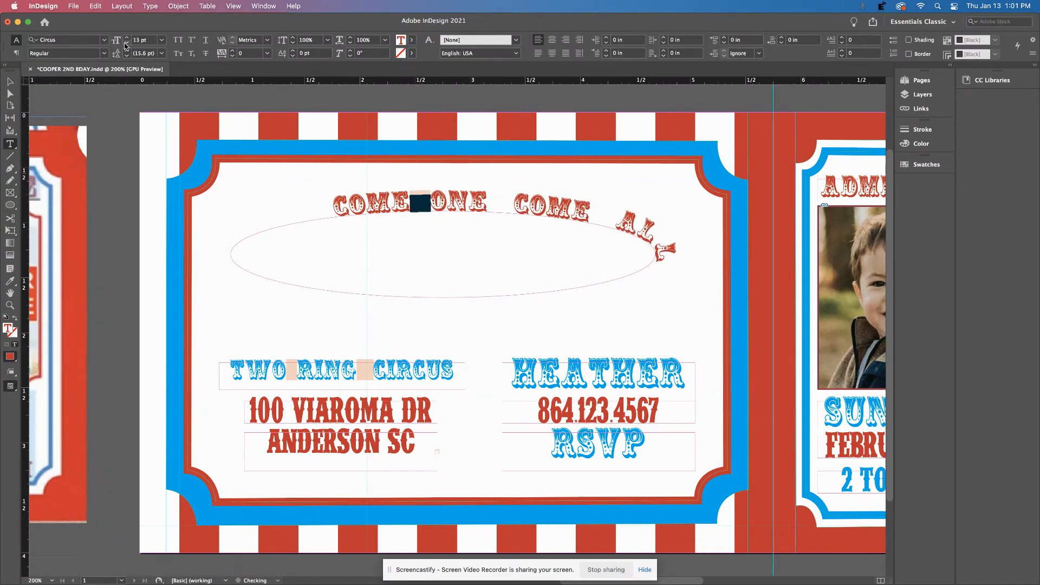
pyautogui.click(126, 44)
pyautogui.click(126, 43)
pyautogui.click(125, 43)
pyautogui.click(125, 43)
pyautogui.click(126, 43)
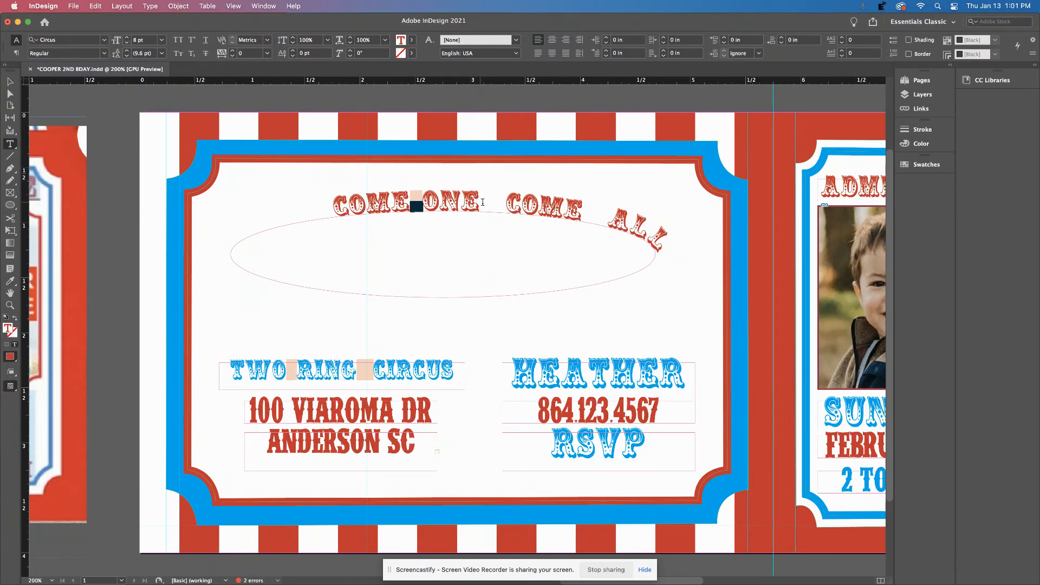
# Shrink the space between ONE and COME to 8 pt.
pyautogui.moveTo(483, 202); pyautogui.dragTo(507, 204)
pyautogui.click(128, 44)
pyautogui.click(128, 43)
pyautogui.click(128, 44)
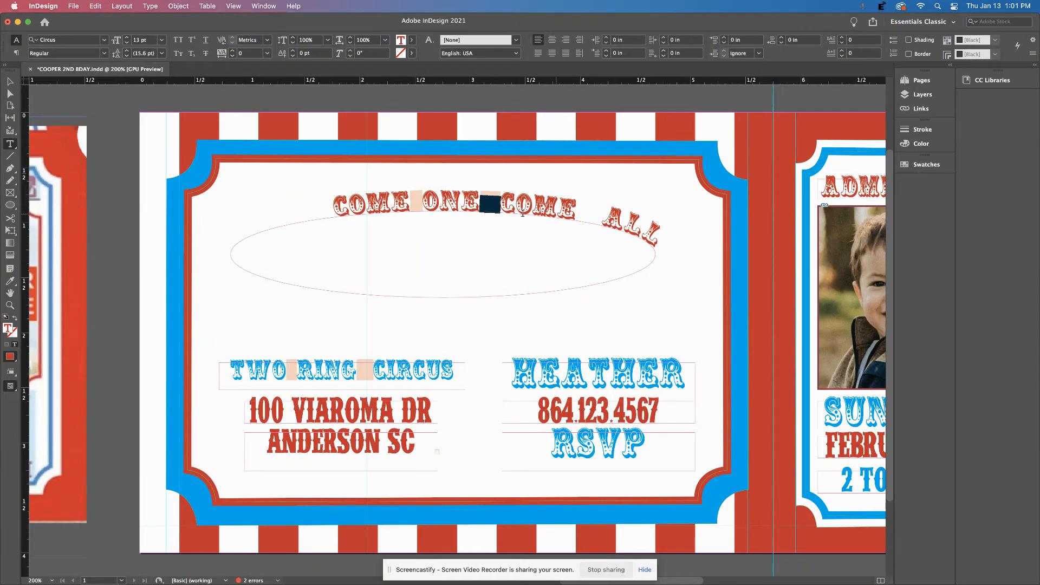
pyautogui.moveTo(413, 202); pyautogui.dragTo(498, 205)
pyautogui.click(127, 43)
pyautogui.click(126, 44)
pyautogui.click(126, 44)
pyautogui.click(126, 44)
pyautogui.click(126, 44)
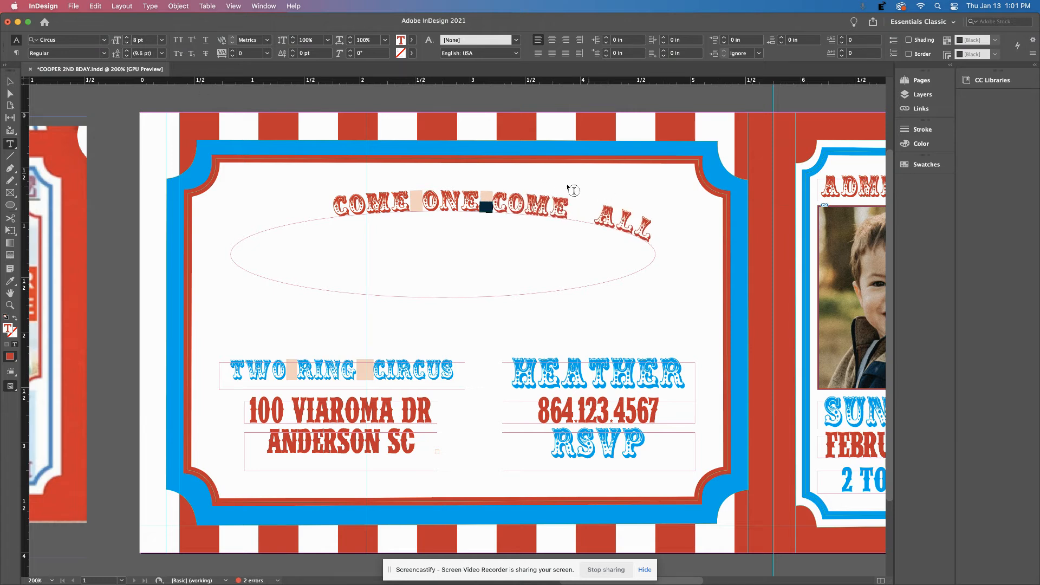
# Shrink the space between COME and ALL to 8 pt.
pyautogui.moveTo(570, 211); pyautogui.dragTo(595, 219)
pyautogui.click(127, 43)
pyautogui.click(127, 44)
pyautogui.click(127, 43)
pyautogui.click(127, 44)
pyautogui.click(127, 44)
pyautogui.click(127, 43)
pyautogui.click(127, 43)
pyautogui.click(127, 43)
pyautogui.click(127, 45)
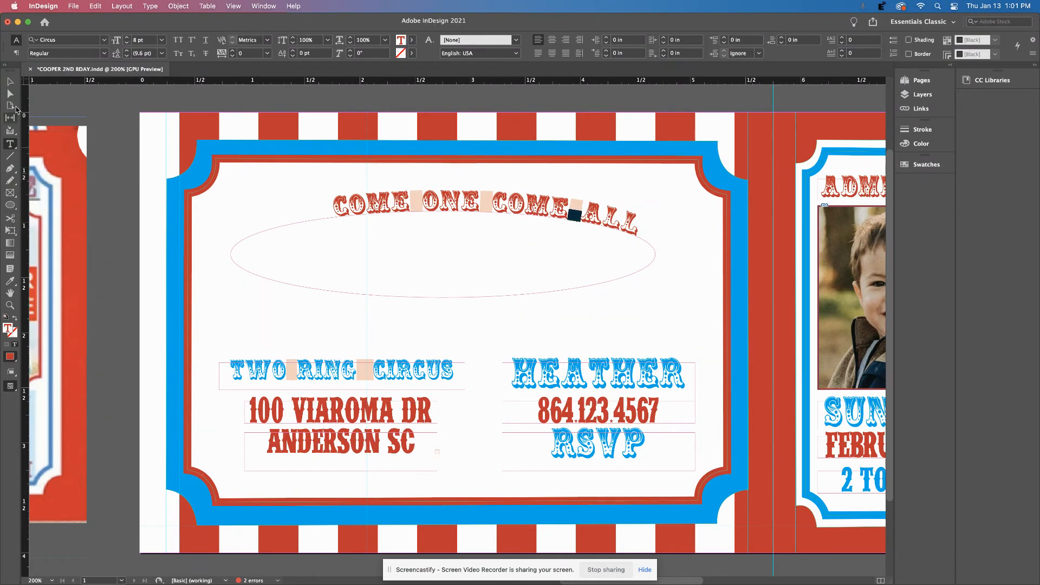
pyautogui.click(10, 81)
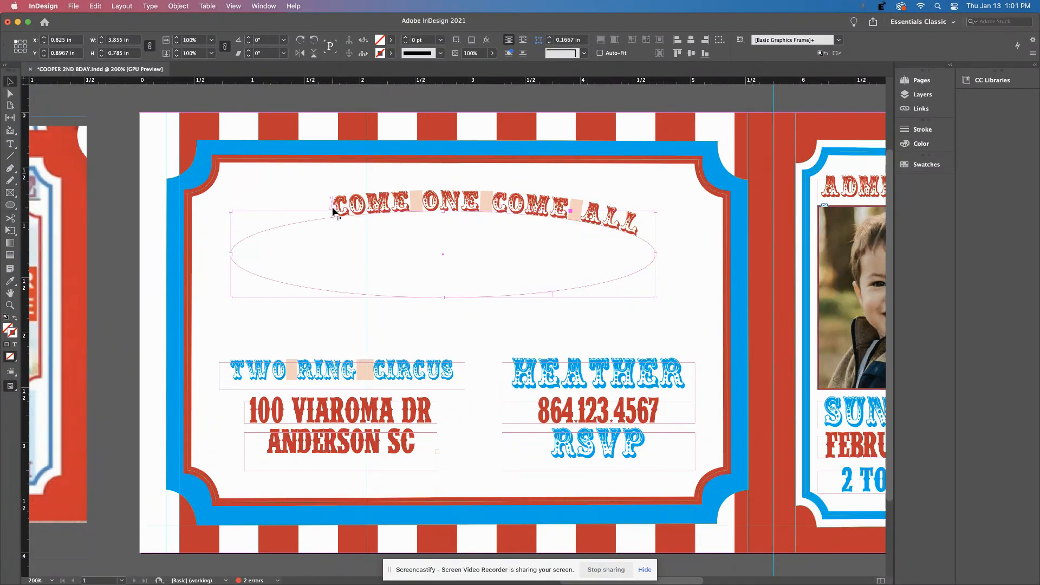
pyautogui.moveTo(330, 212); pyautogui.dragTo(305, 213)
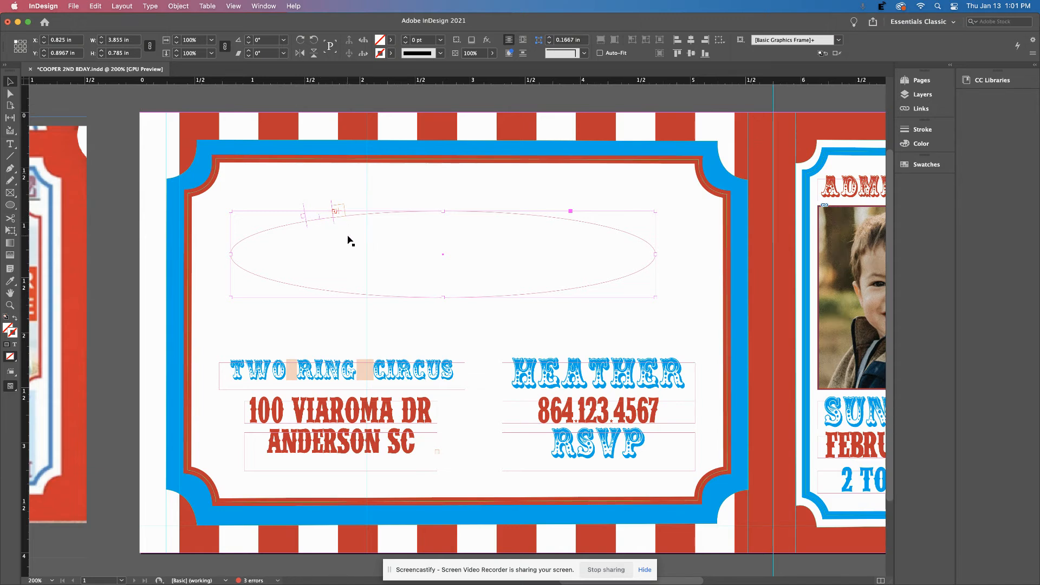
pyautogui.press('super+z')
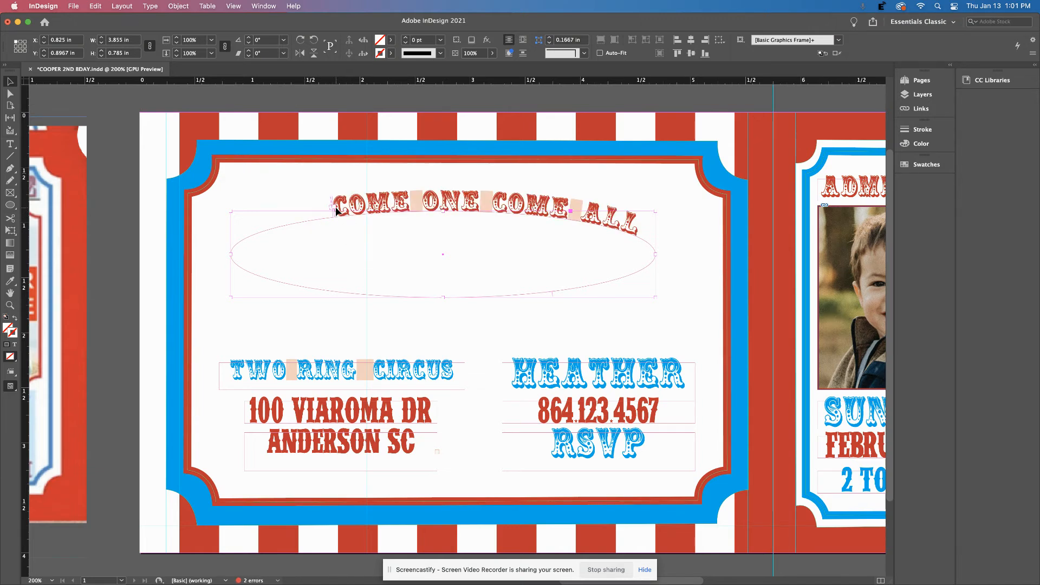
pyautogui.scroll(-1, 112, 158)
pyautogui.click(10, 94)
pyautogui.moveTo(334, 205); pyautogui.dragTo(327, 207)
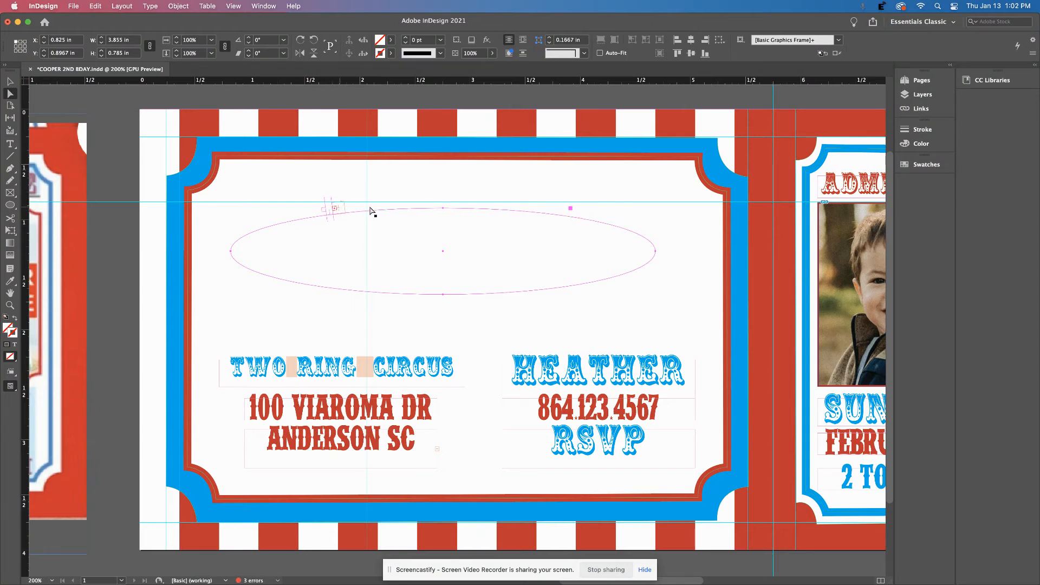
pyautogui.click(332, 208)
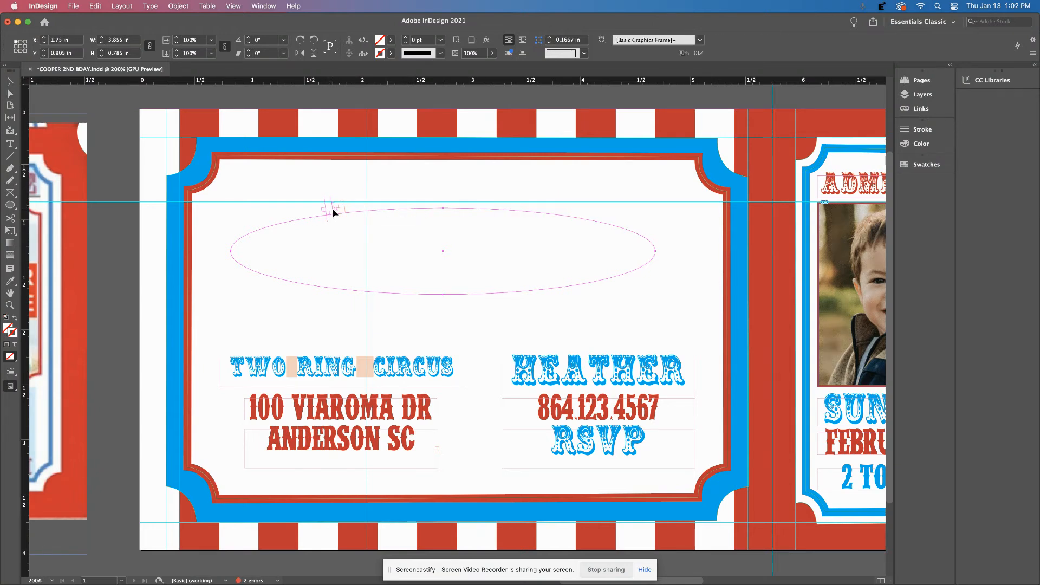
pyautogui.click(331, 211)
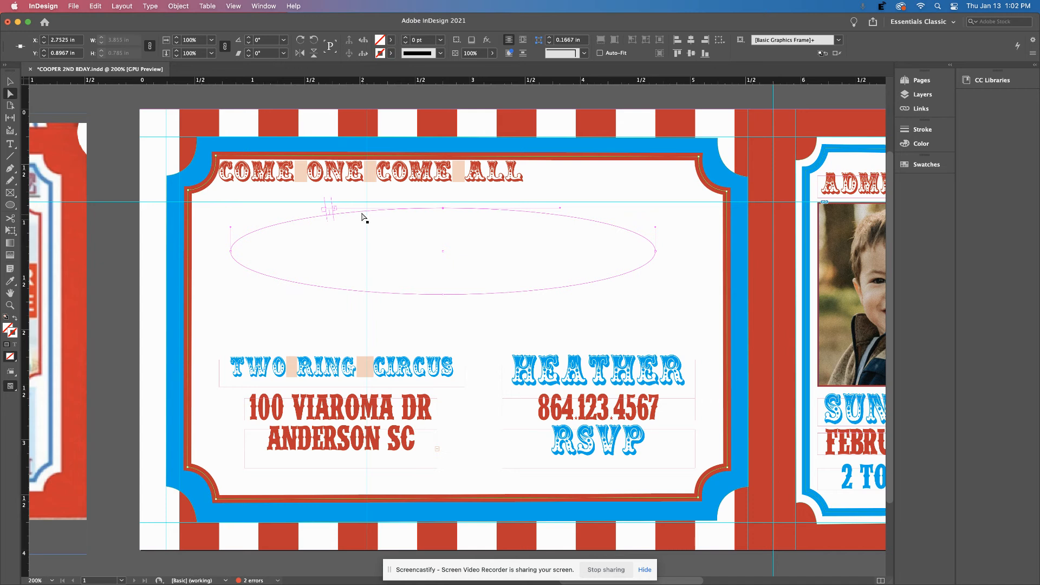
pyautogui.press('super+z')
pyautogui.press('super+z')
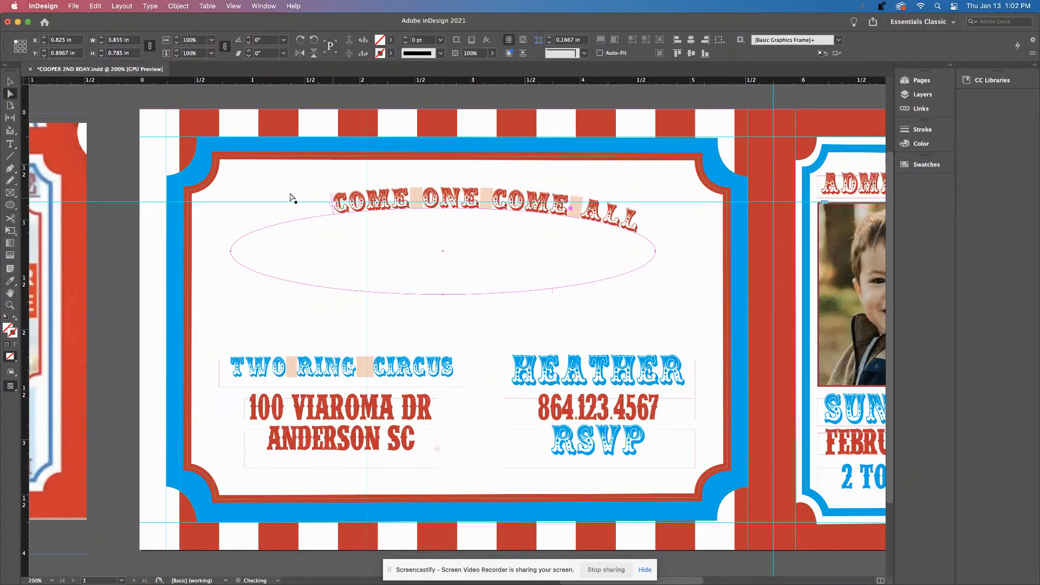
pyautogui.click(104, 142)
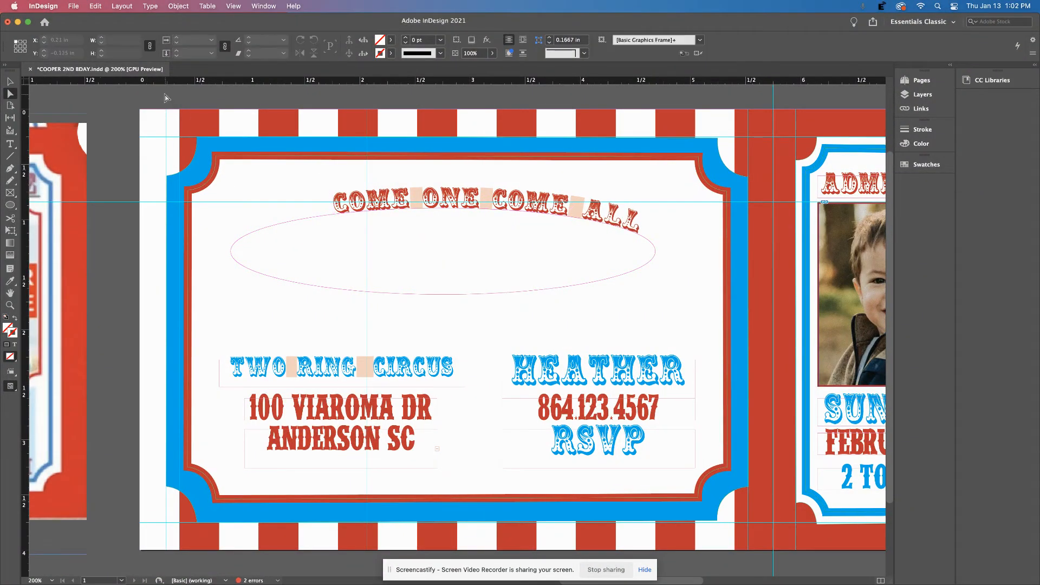
pyautogui.click(10, 81)
pyautogui.click(448, 202)
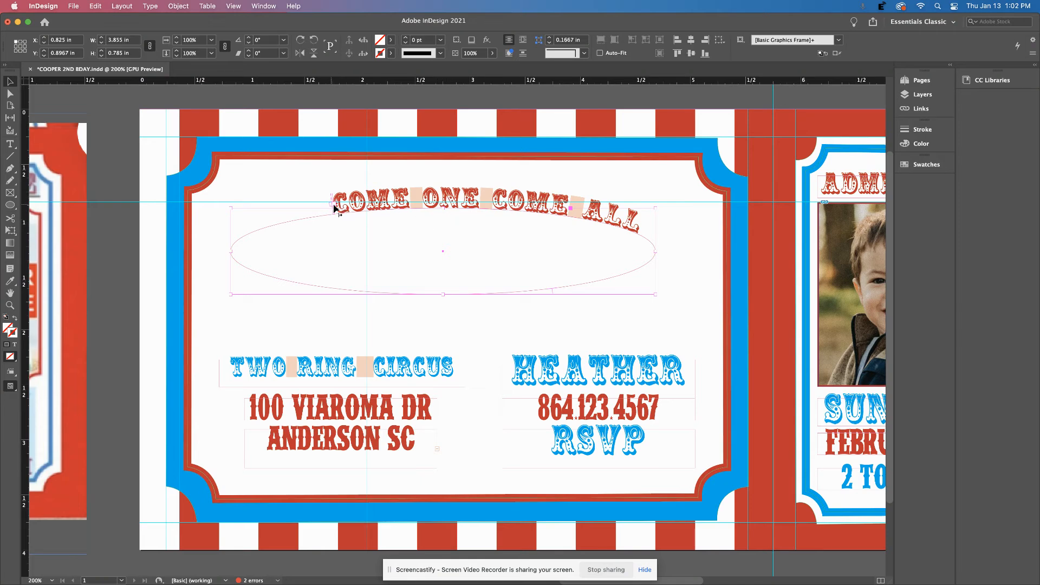
pyautogui.press('super+equal')
pyautogui.press('super+equal')
pyautogui.press('super+equal')
pyautogui.press('super+equal')
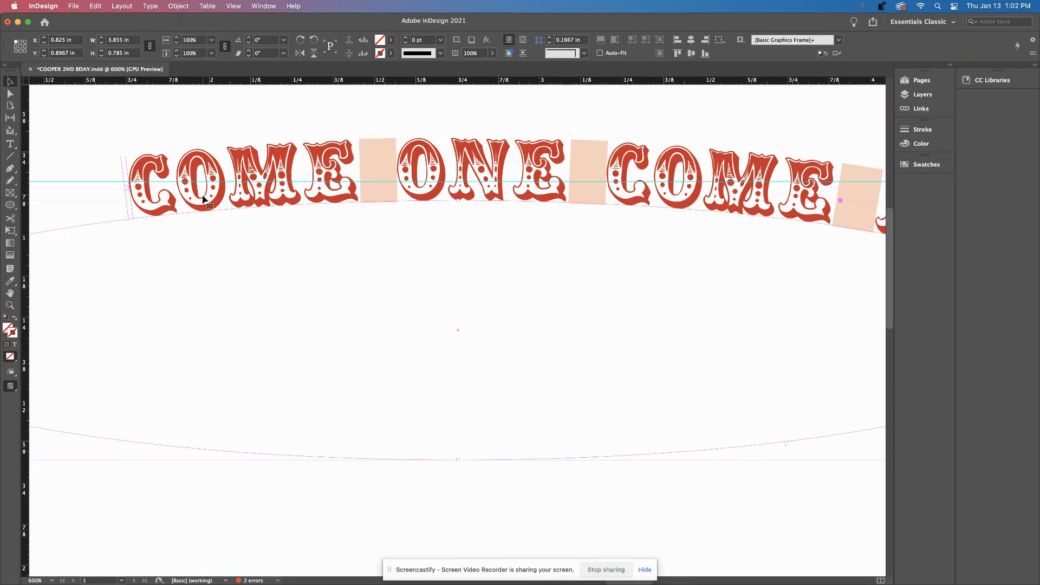
# Drag the path text's start bracket left along the ellipse, zoom out, then undo it.
pyautogui.hscroll(-18, 208, 202)
pyautogui.hscroll(20, 271, 214)
pyautogui.hscroll(-20, 238, 207)
pyautogui.hscroll(20, 235, 203)
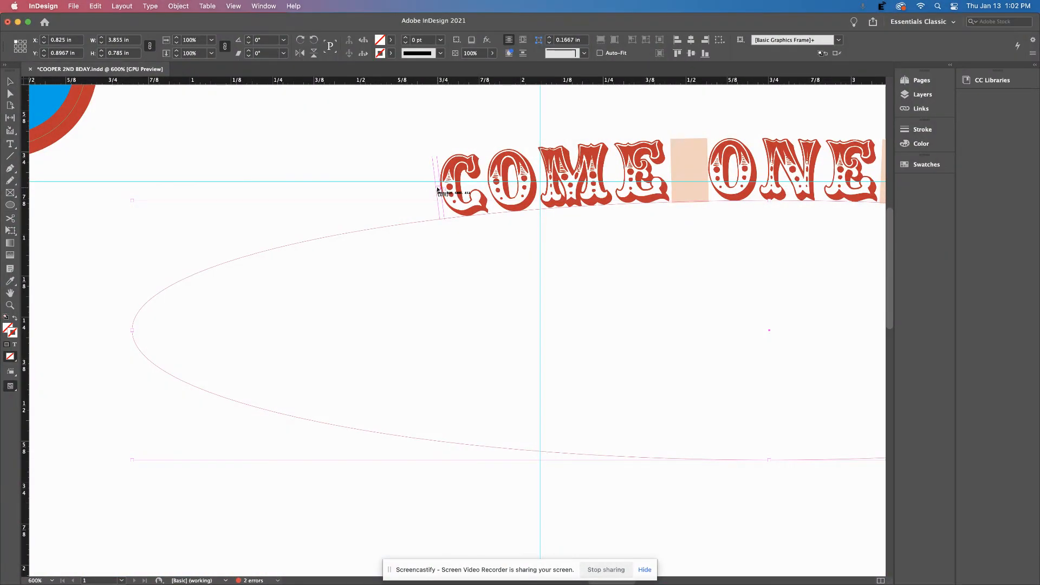
pyautogui.click(10, 95)
pyautogui.moveTo(431, 196); pyautogui.dragTo(391, 199)
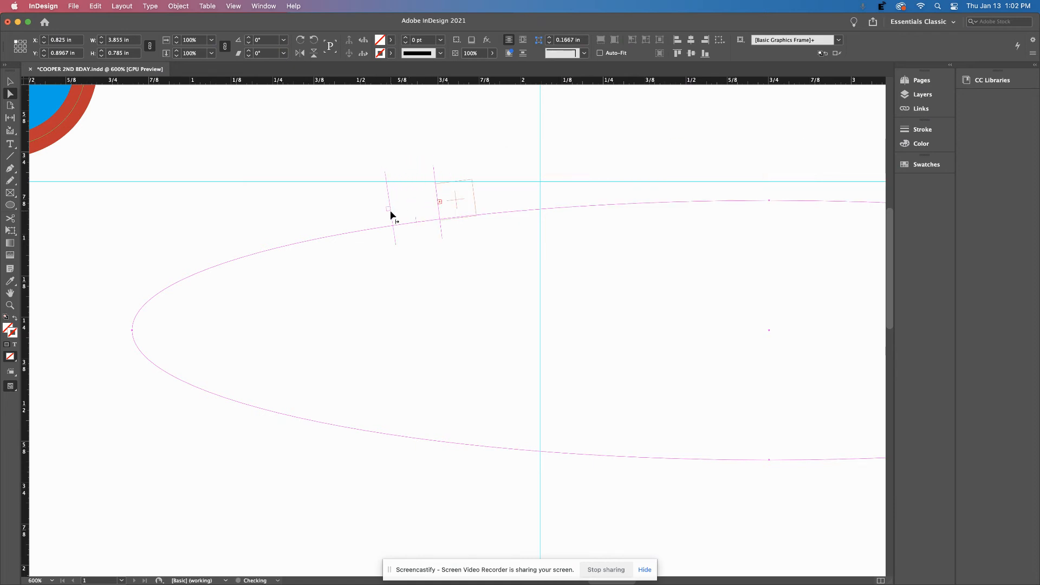
pyautogui.moveTo(306, 216); pyautogui.dragTo(298, 221)
pyautogui.click(9, 81)
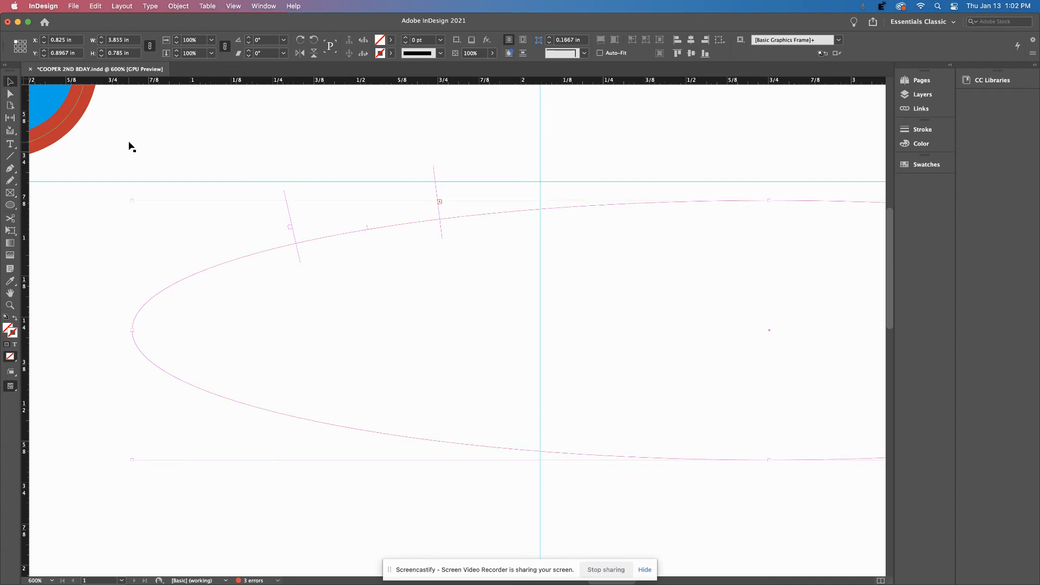
pyautogui.press('super+2')
pyautogui.press('super+z')
pyautogui.press('super+z')
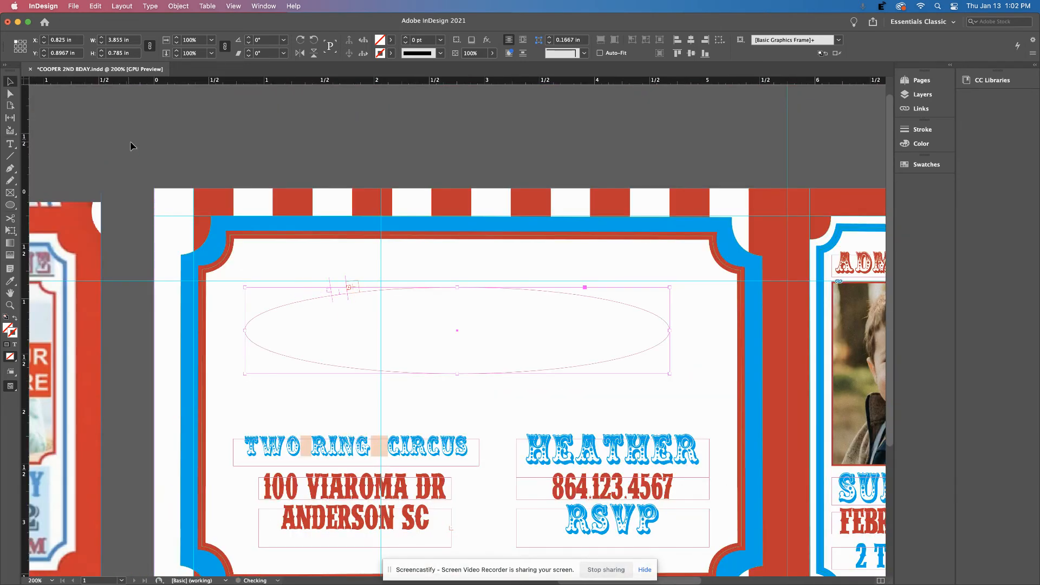
# Narrow the heading's ellipse and shift it left, undoing an accidental overflow frame.
pyautogui.moveTo(670, 330); pyautogui.dragTo(694, 331)
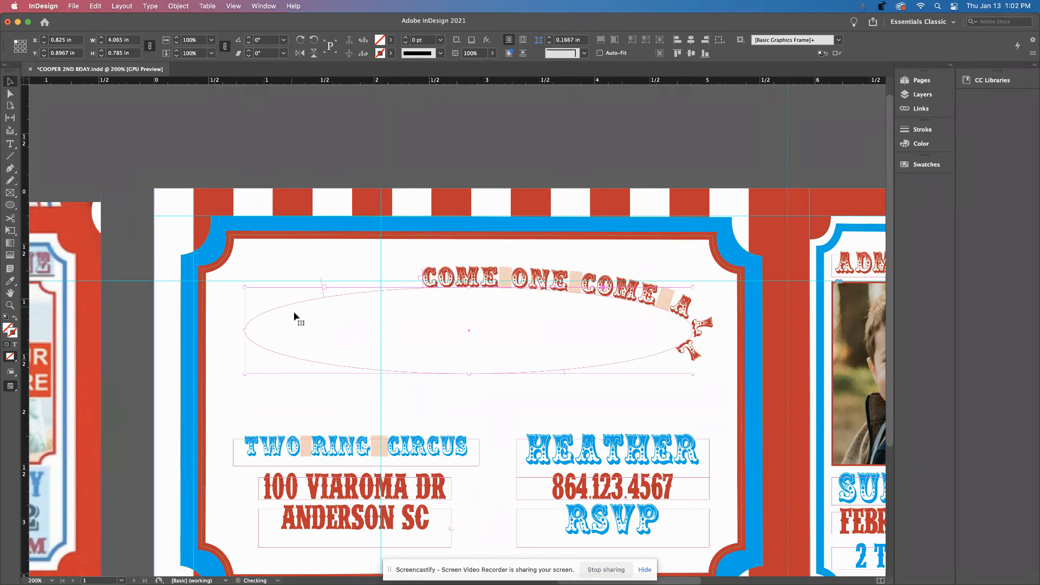
pyautogui.click(324, 288)
pyautogui.moveTo(326, 290); pyautogui.dragTo(287, 287)
pyautogui.press('super+z')
pyautogui.click(10, 81)
pyautogui.click(461, 357)
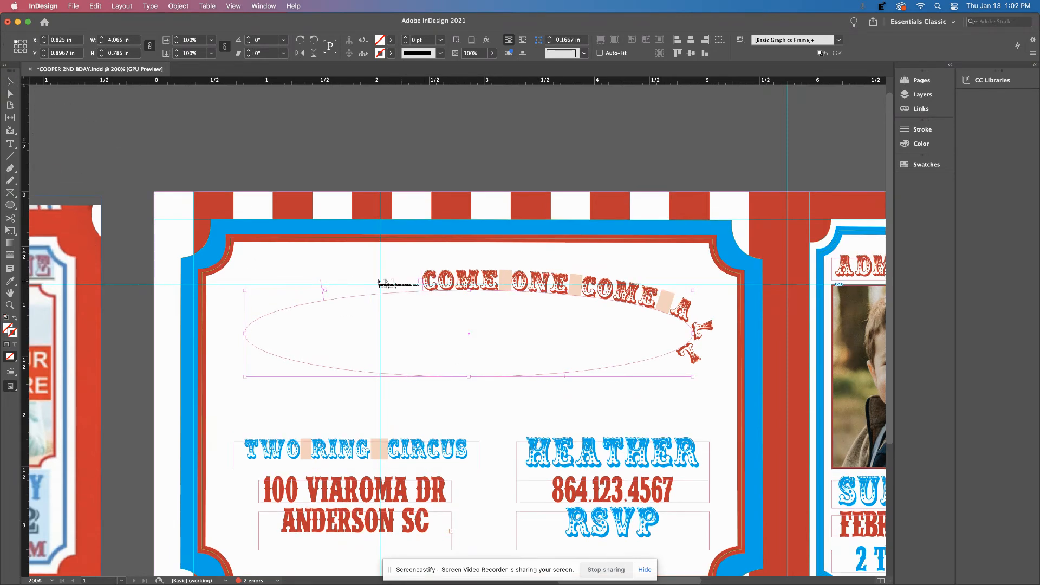
pyautogui.click(431, 282)
pyautogui.press('a')
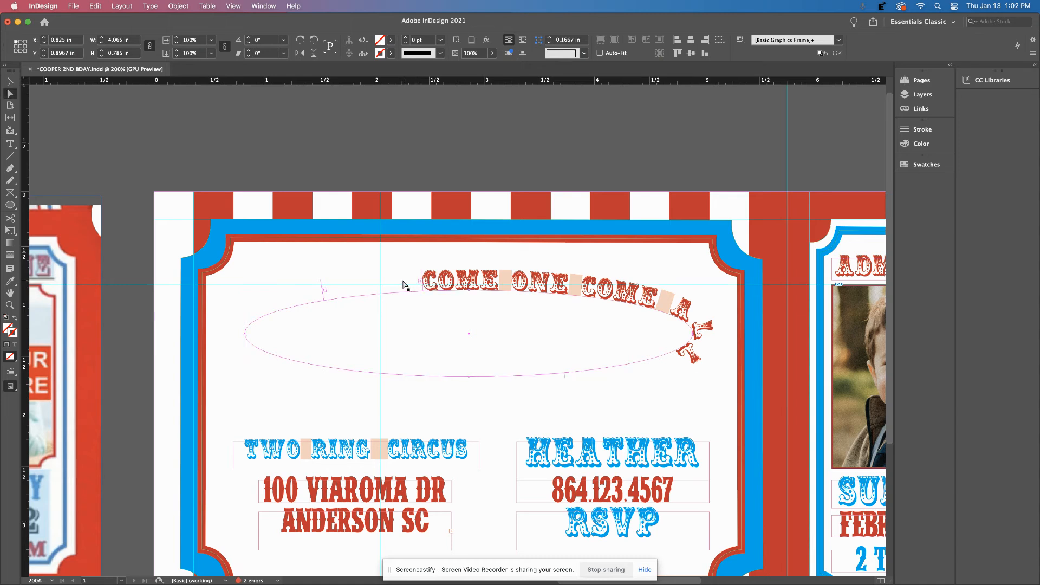
pyautogui.moveTo(425, 291)
pyautogui.mouseDown()
pyautogui.moveTo(411, 292)
pyautogui.moveTo(426, 291)
pyautogui.mouseUp()
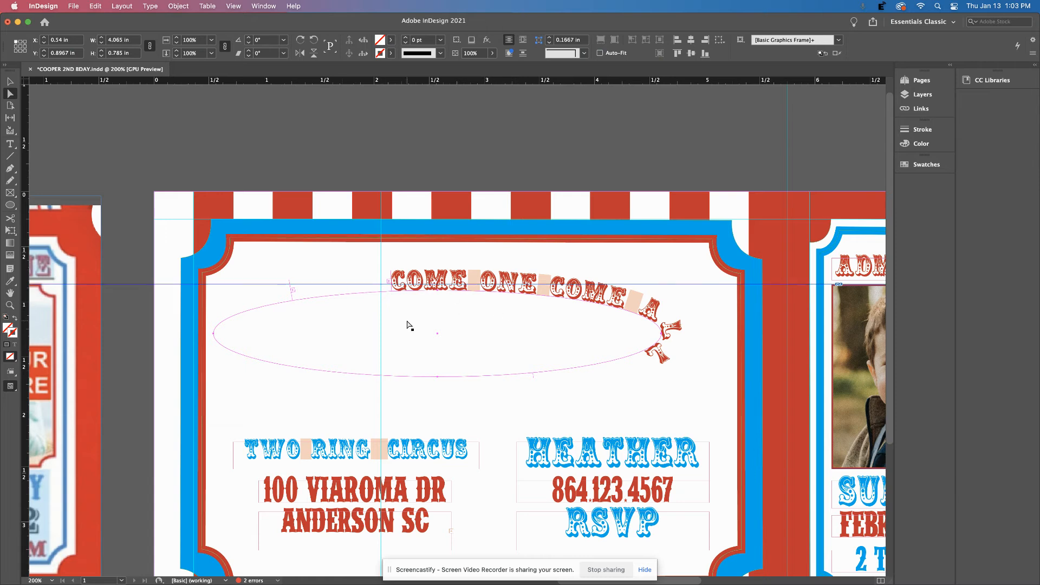
# Revert the ellipse's move and resize, then tilt the ellipse about 1°.
pyautogui.click(10, 83)
pyautogui.click(503, 285)
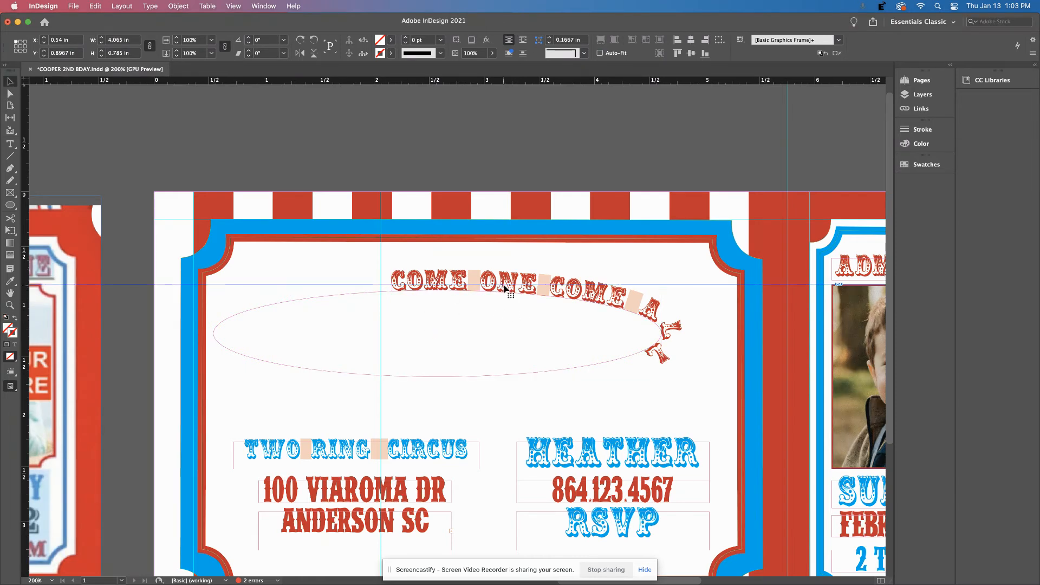
pyautogui.click(550, 374)
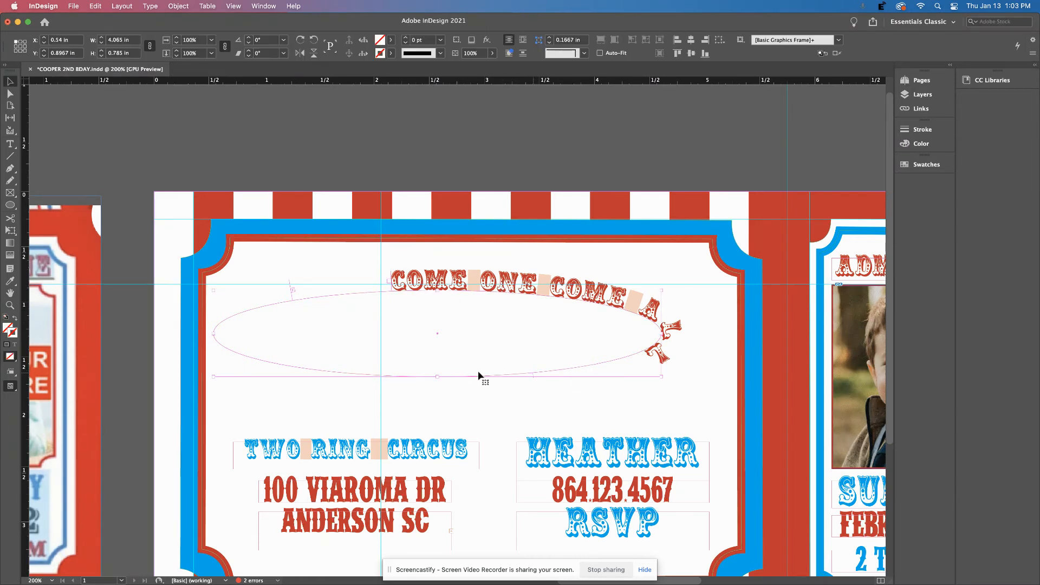
pyautogui.press('super+z')
pyautogui.press('super+z')
pyautogui.press('super+z')
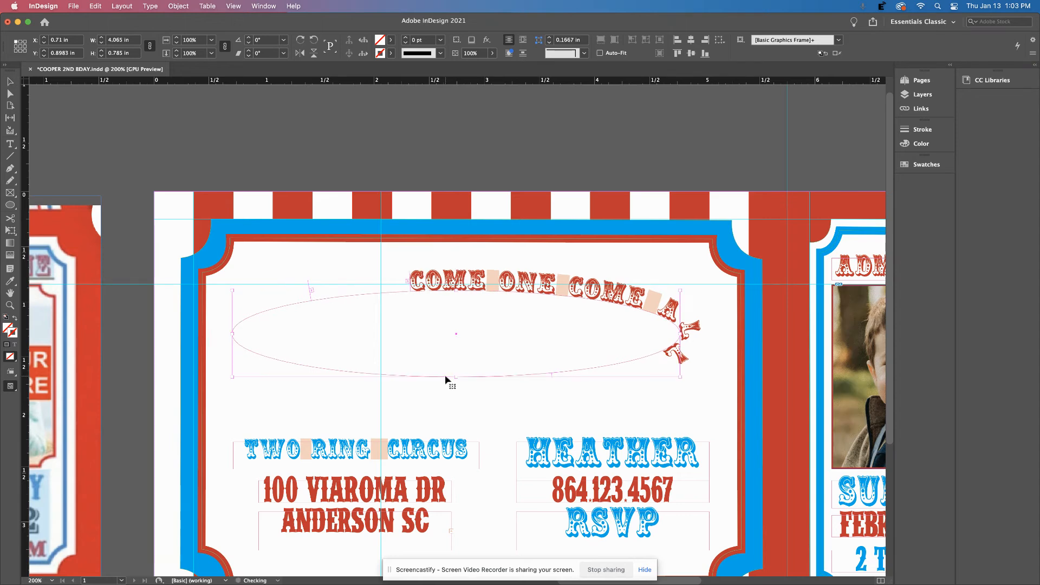
pyautogui.press('super+z')
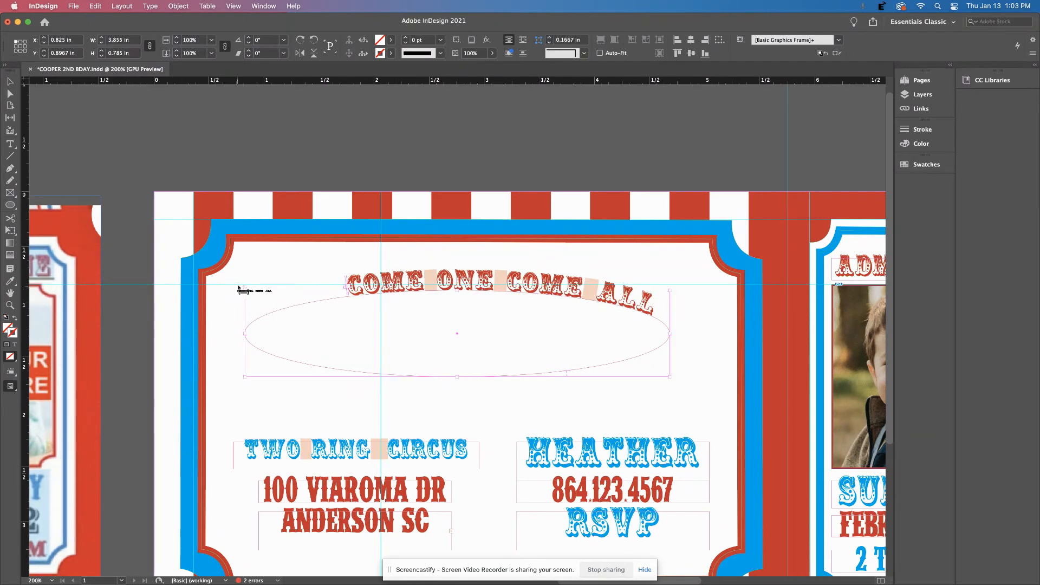
pyautogui.click(10, 81)
pyautogui.moveTo(238, 287); pyautogui.dragTo(236, 294)
# Tilt the heading's ellipse to about 3.75°, move it left to X 0.5318 in, and preview full-screen.
pyautogui.click(235, 291)
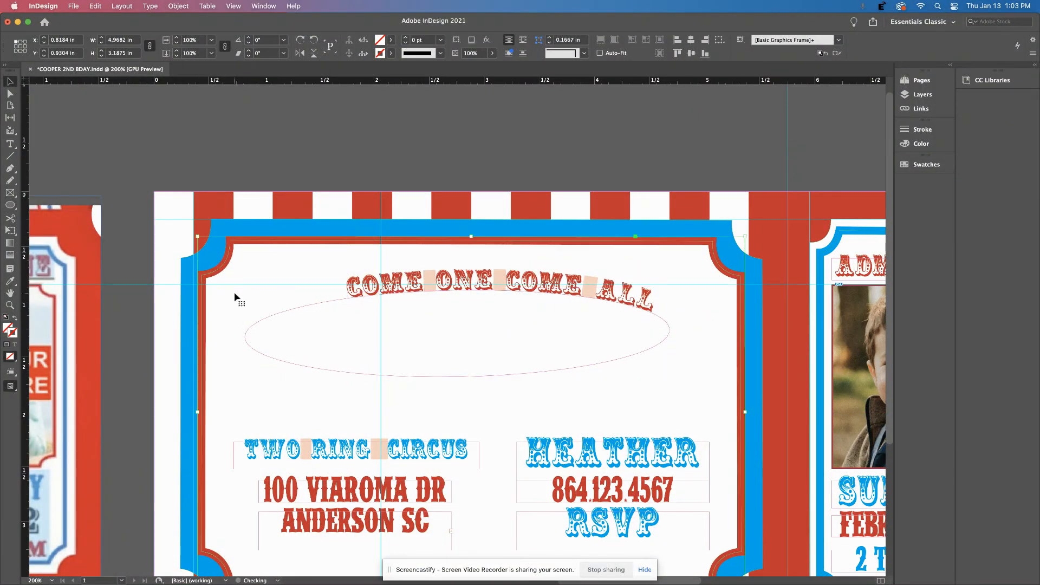
pyautogui.click(296, 310)
pyautogui.moveTo(238, 291); pyautogui.dragTo(237, 305)
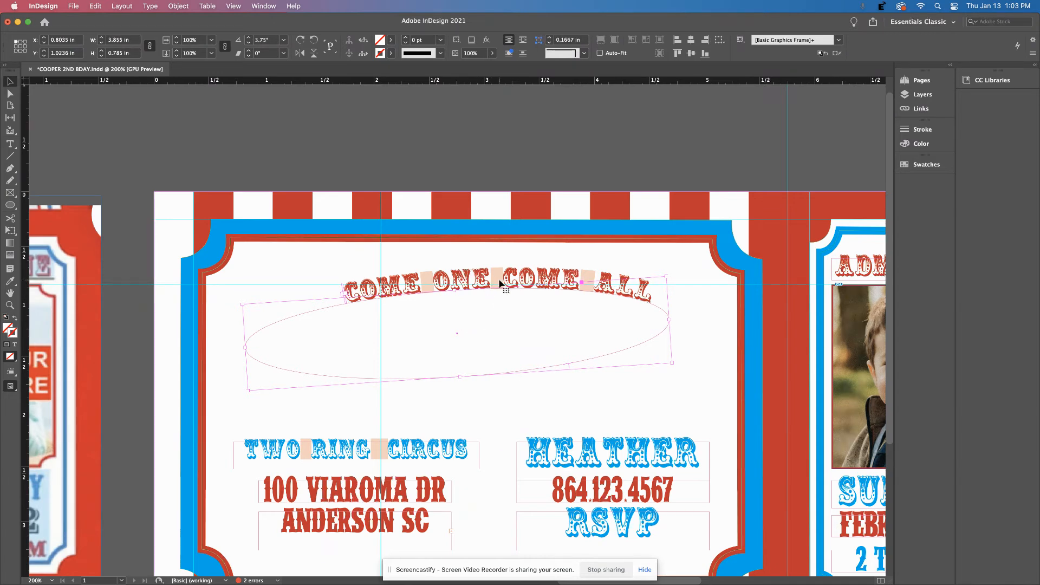
pyautogui.moveTo(482, 288); pyautogui.dragTo(462, 289)
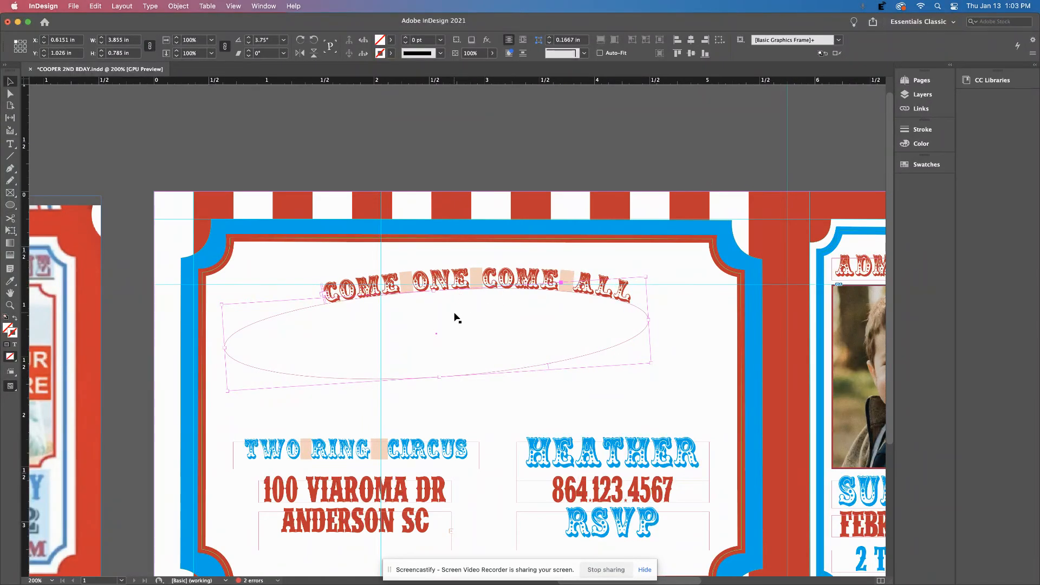
pyautogui.press('Left')
pyautogui.press('Left')
pyautogui.press('Left')
pyautogui.press('Left')
pyautogui.press('Left')
pyautogui.press('Left')
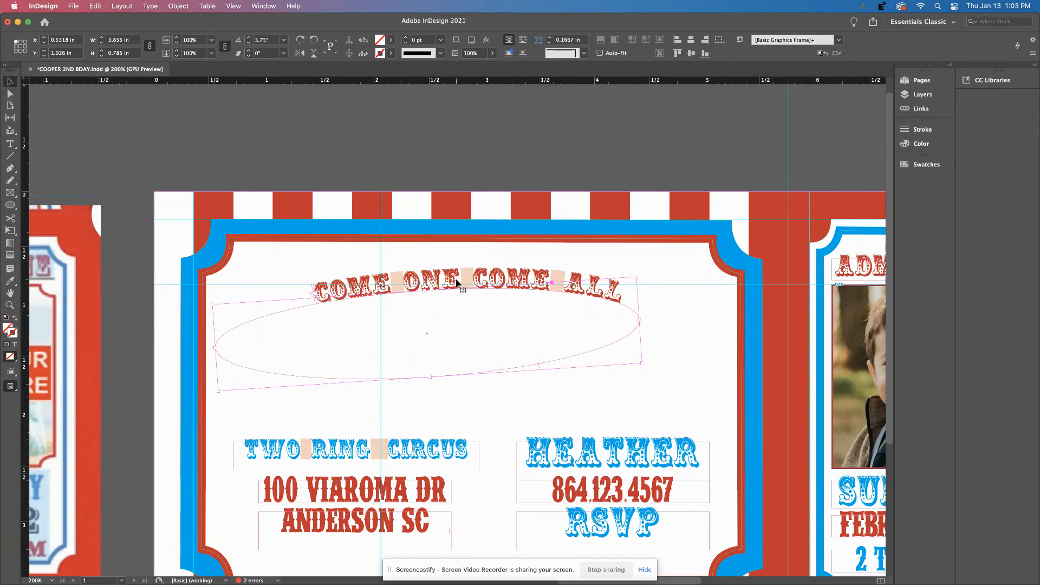
pyautogui.hotkey('shift', 'w')
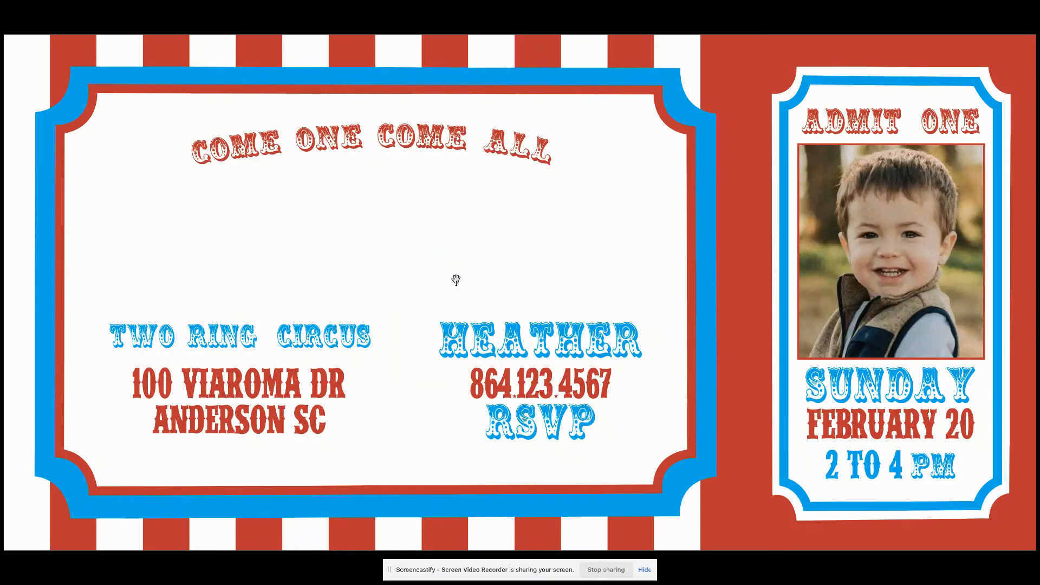
pyautogui.hotkey('shift', 'w')
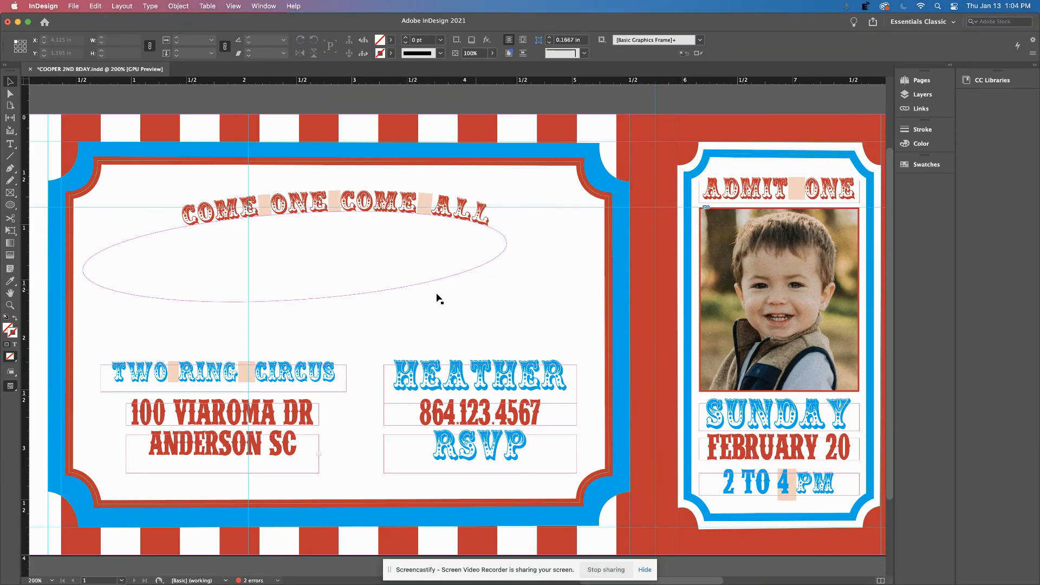
# Narrow the heading's ellipse slightly and level its tilt to 2°, checking in preview.
pyautogui.click(155, 260)
pyautogui.click(85, 278)
pyautogui.moveTo(83, 271); pyautogui.dragTo(119, 269)
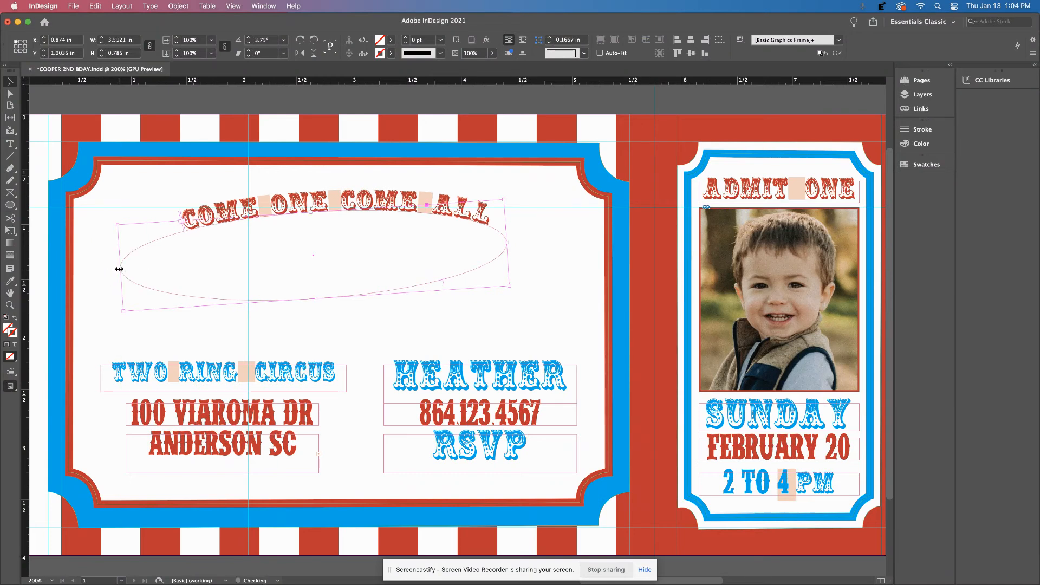
pyautogui.moveTo(515, 198); pyautogui.dragTo(512, 198)
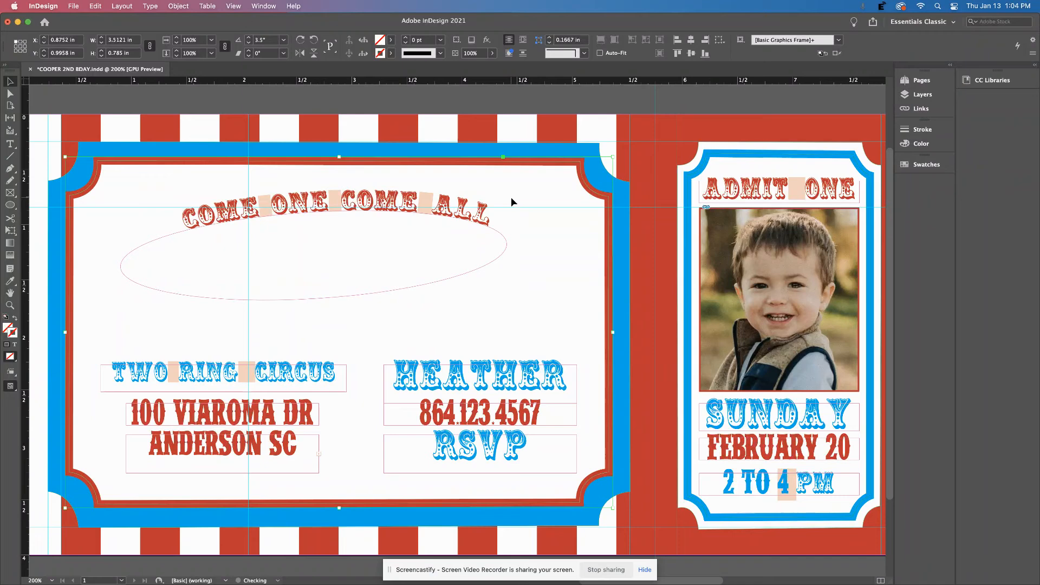
pyautogui.hotkey('shift', 'w')
pyautogui.press('Escape')
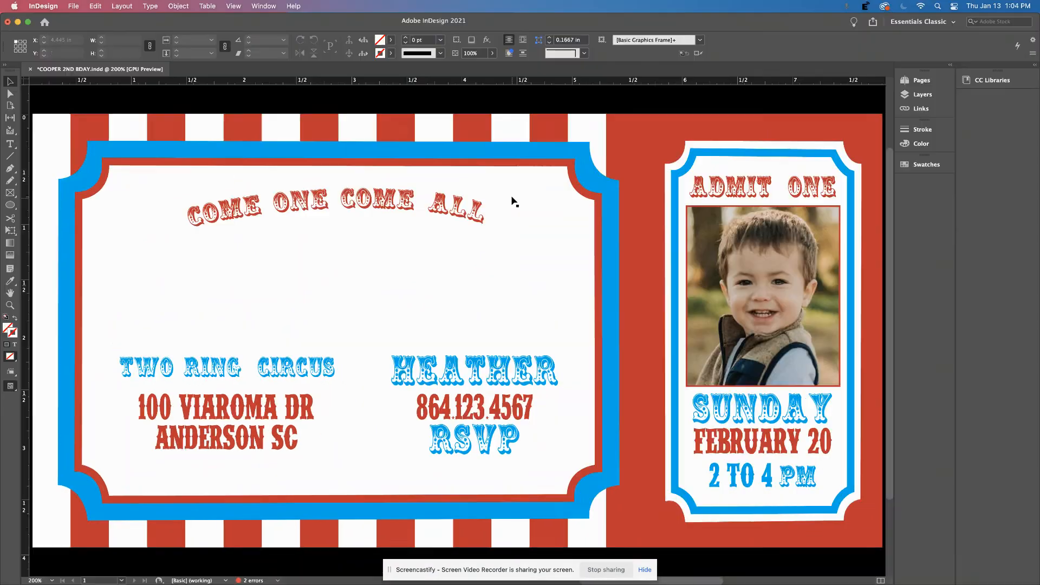
pyautogui.press('w')
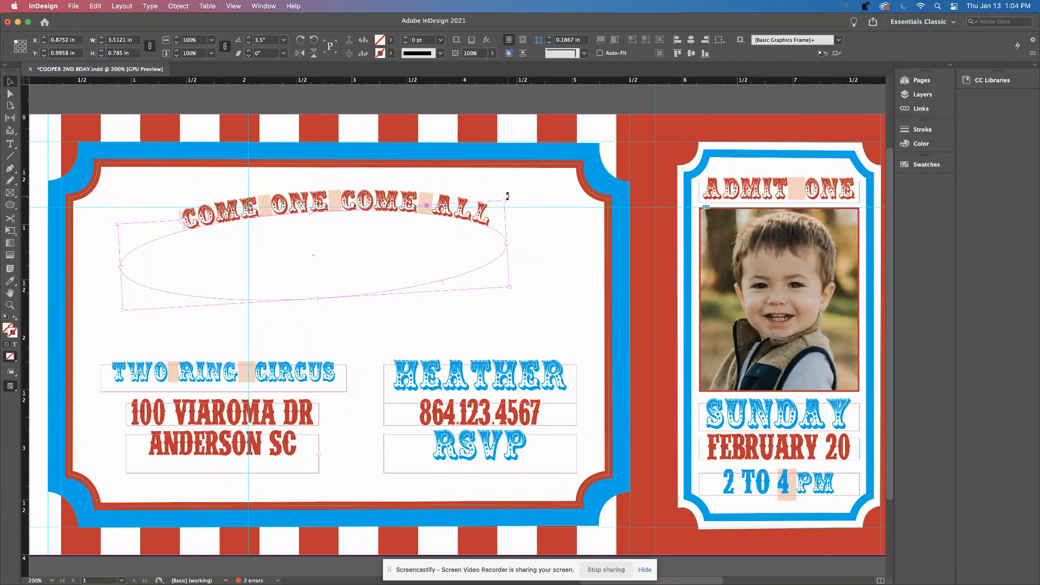
pyautogui.moveTo(509, 200); pyautogui.dragTo(511, 204)
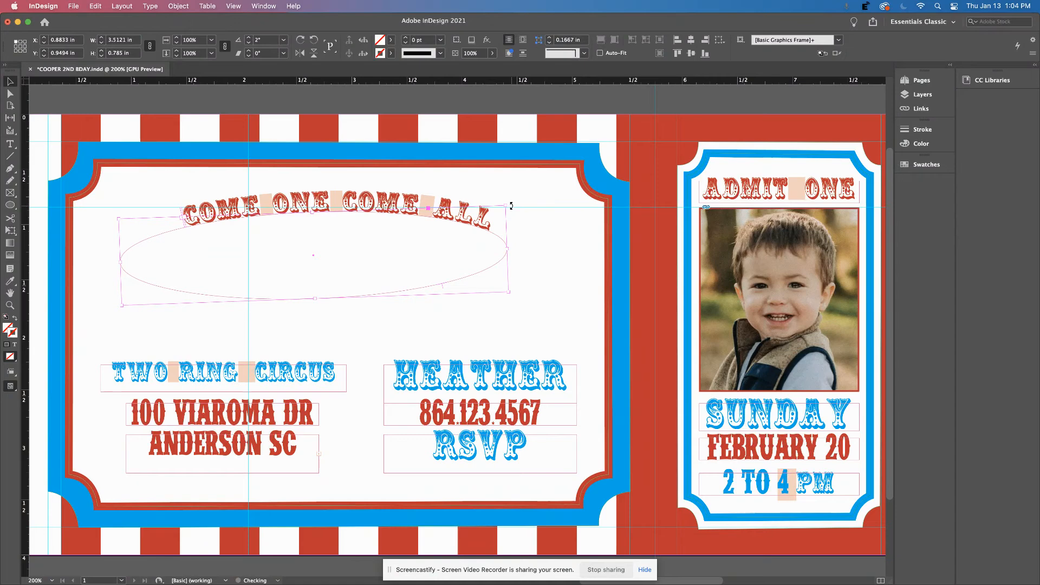
pyautogui.hotkey('shift', 'w')
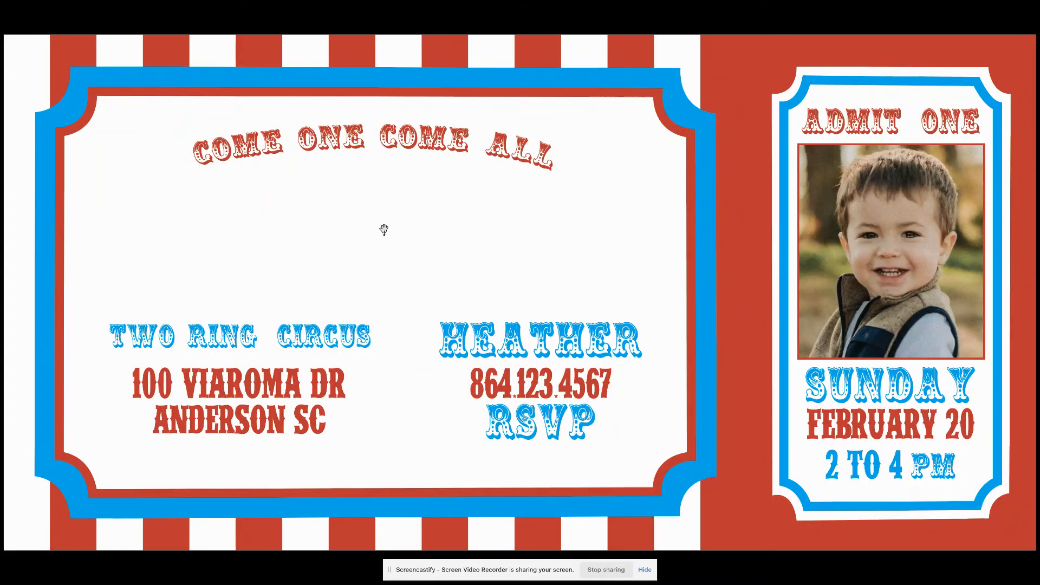
pyautogui.press('Escape')
# Duplicate the curved COME ONE COME ALL heading and drag the copy near the original.
pyautogui.click(306, 210)
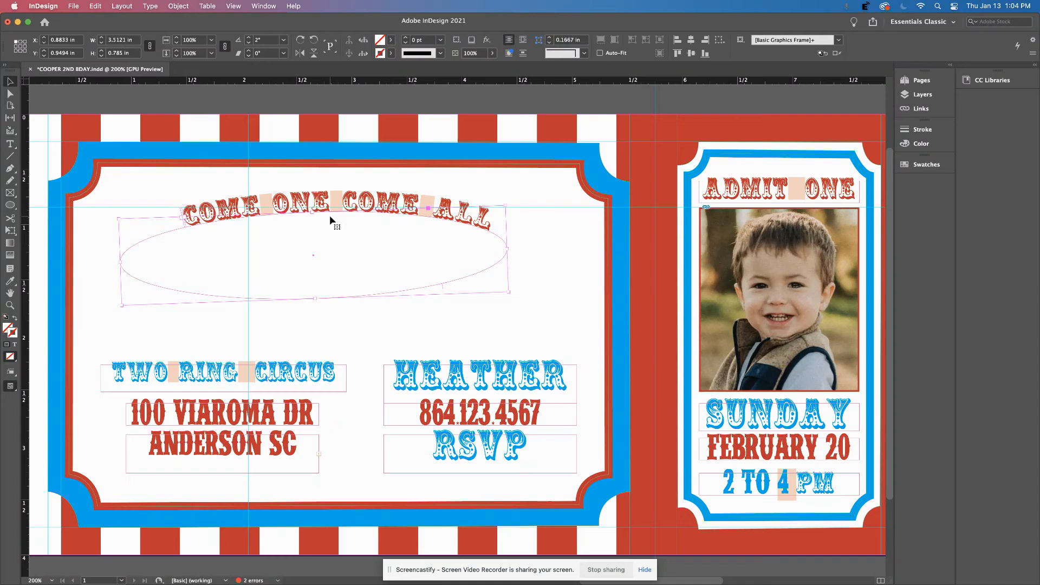
pyautogui.press('super+c')
pyautogui.press('super+v')
pyautogui.moveTo(456, 279); pyautogui.dragTo(327, 222)
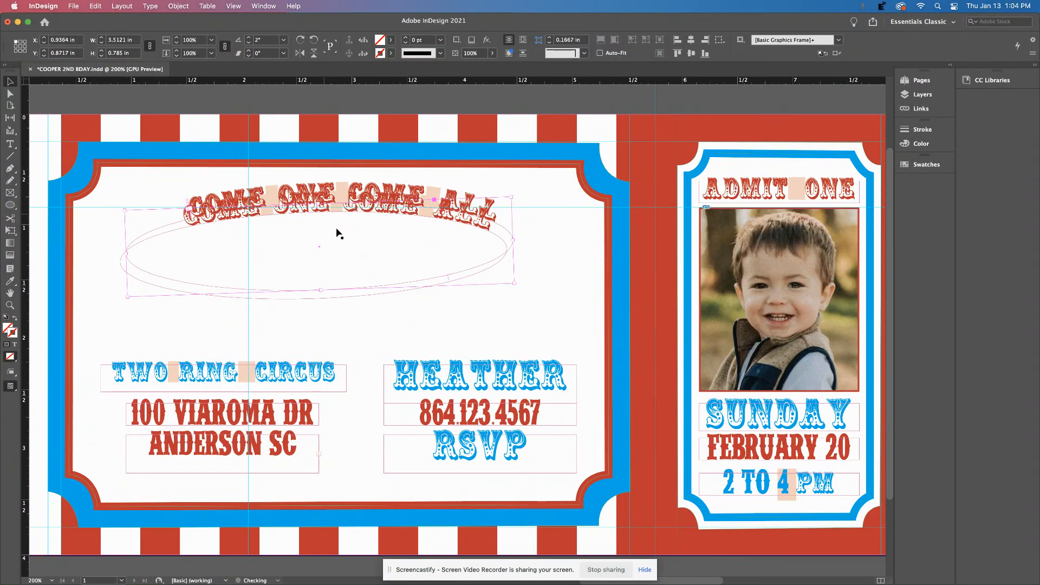
# Nudge the duplicate arc with the arrow keys until it sits just under the original heading.
pyautogui.press('Down')
pyautogui.press('Down')
pyautogui.press('Down')
pyautogui.press('Down')
pyautogui.press('Down')
pyautogui.press('Down')
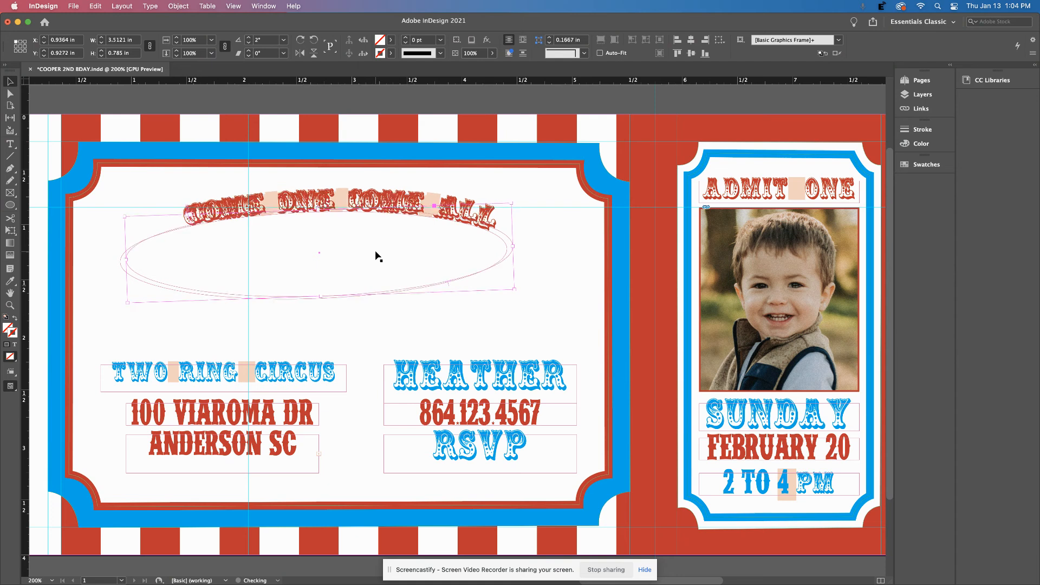
pyautogui.press('Left')
pyautogui.press('Left')
pyautogui.press('Up')
pyautogui.press('Left')
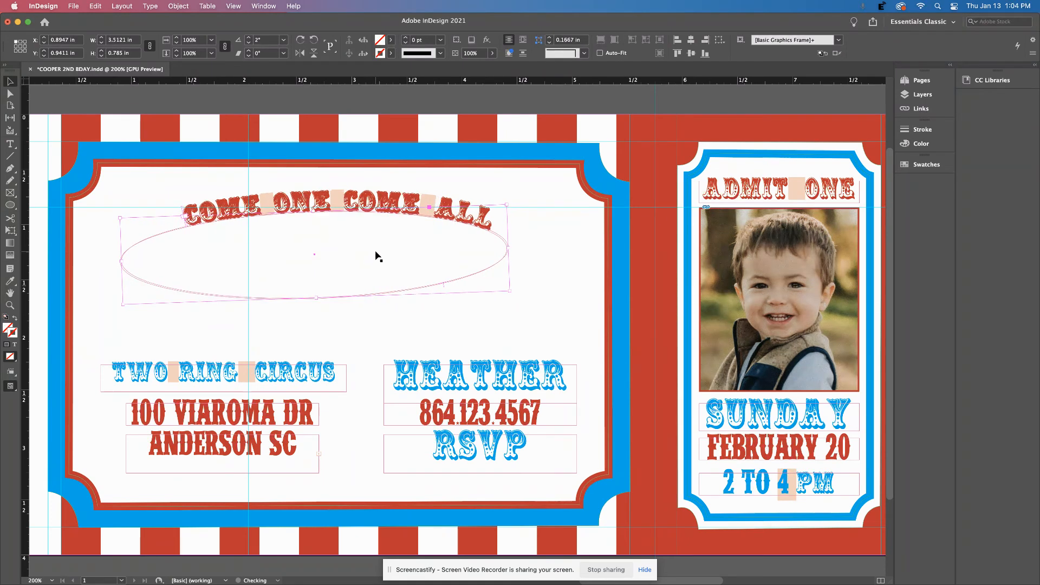
pyautogui.press('Down')
pyautogui.press('Down')
pyautogui.press('Down')
pyautogui.press('Down')
pyautogui.press('Down')
pyautogui.press('Down')
pyautogui.press('Down')
pyautogui.press('Down')
pyautogui.press('Down')
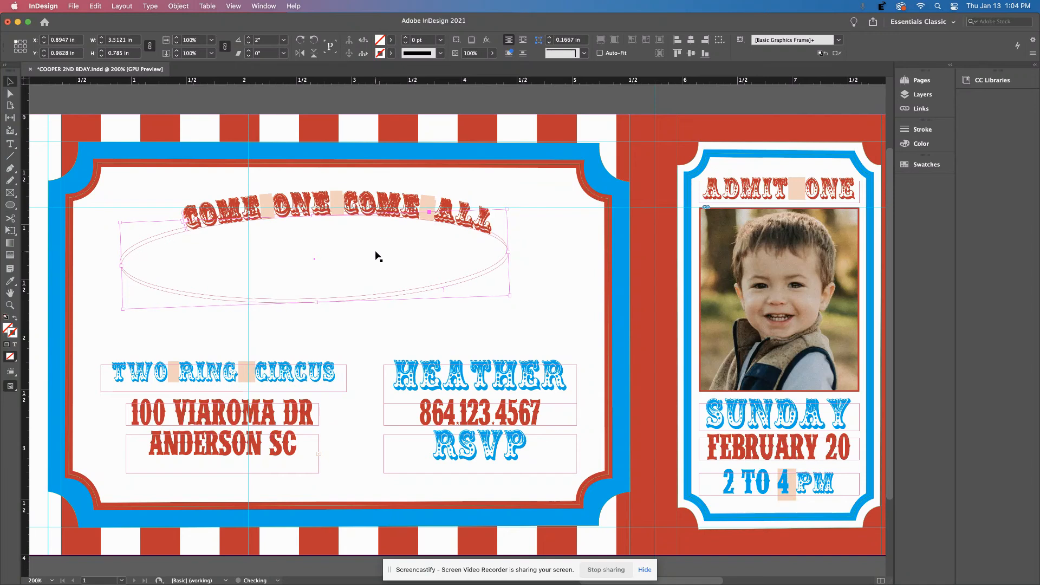
pyautogui.press('Left')
pyautogui.press('Down')
pyautogui.press('Down')
pyautogui.press('Down')
pyautogui.press('Down')
pyautogui.press('Down')
pyautogui.press('Down')
pyautogui.press('Down')
pyautogui.press('Down')
pyautogui.press('Down')
pyautogui.press('Down')
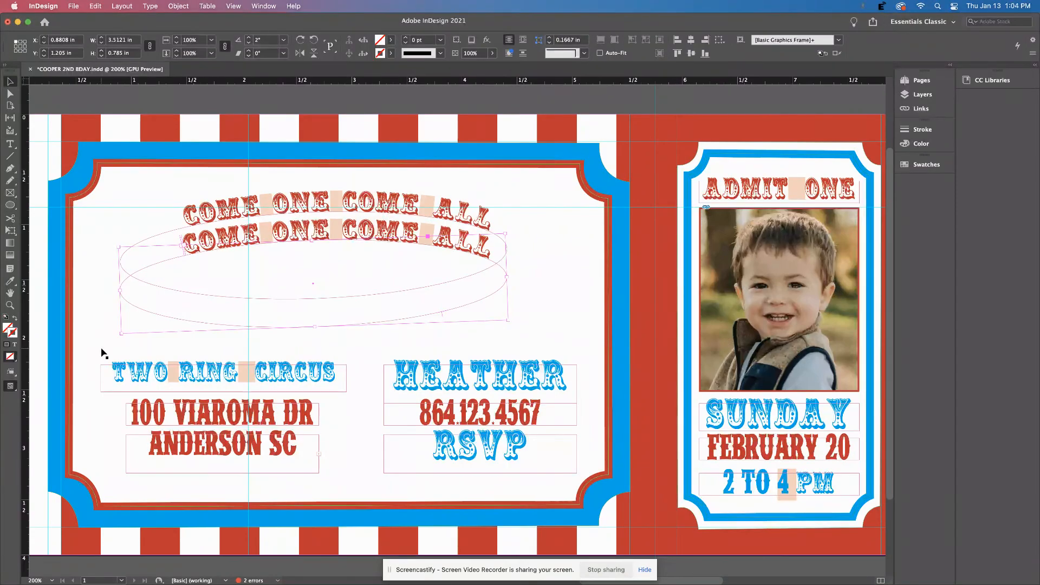
pyautogui.hscroll(-15, 249, 372)
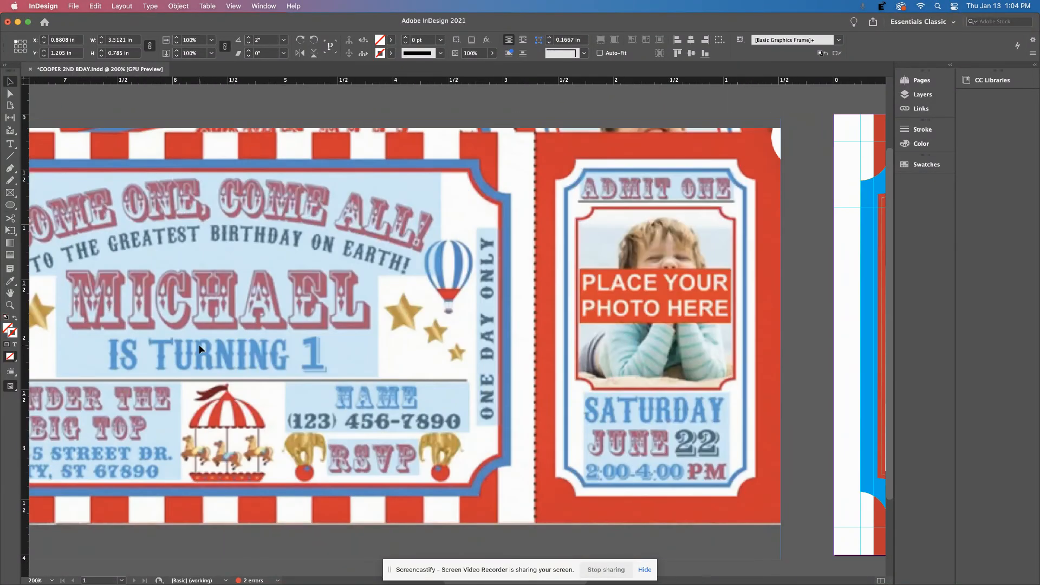
pyautogui.hscroll(15, 199, 349)
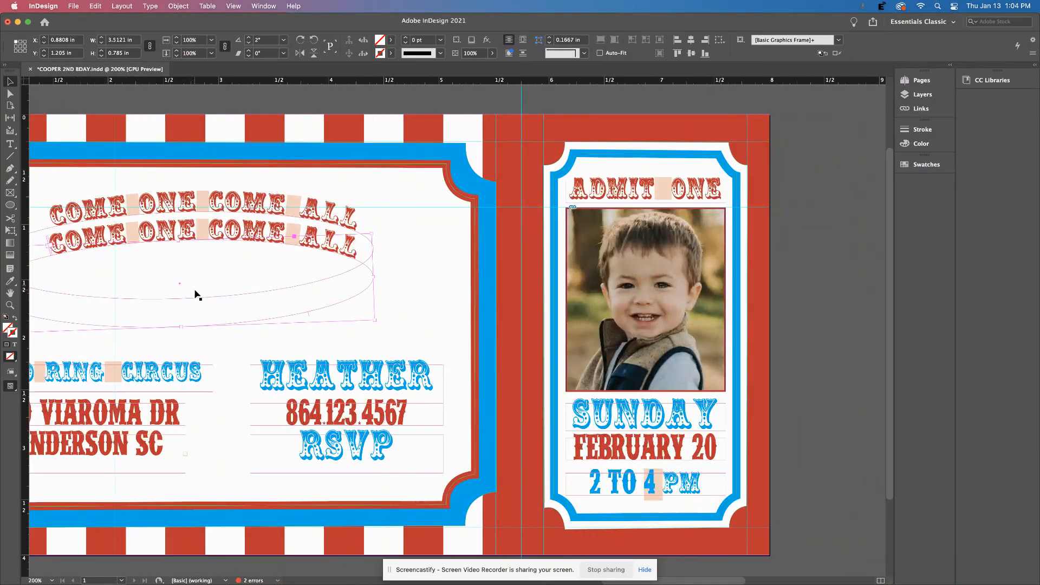
pyautogui.hscroll(-5, 202, 288)
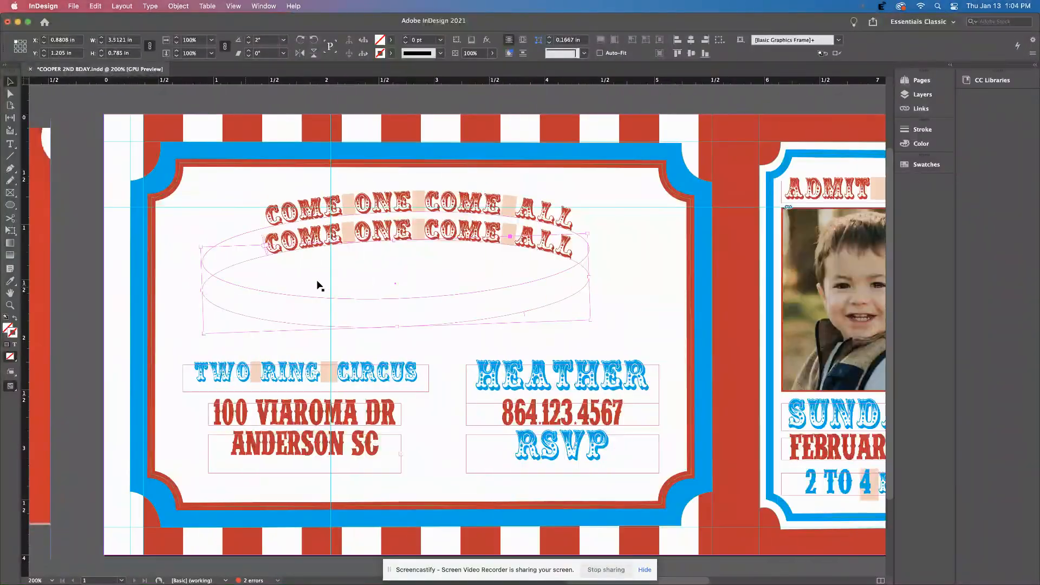
# Replace the lower arc's text with TO THE GREATEST BIRTHDAY ON EARTH.
pyautogui.doubleClick(375, 228)
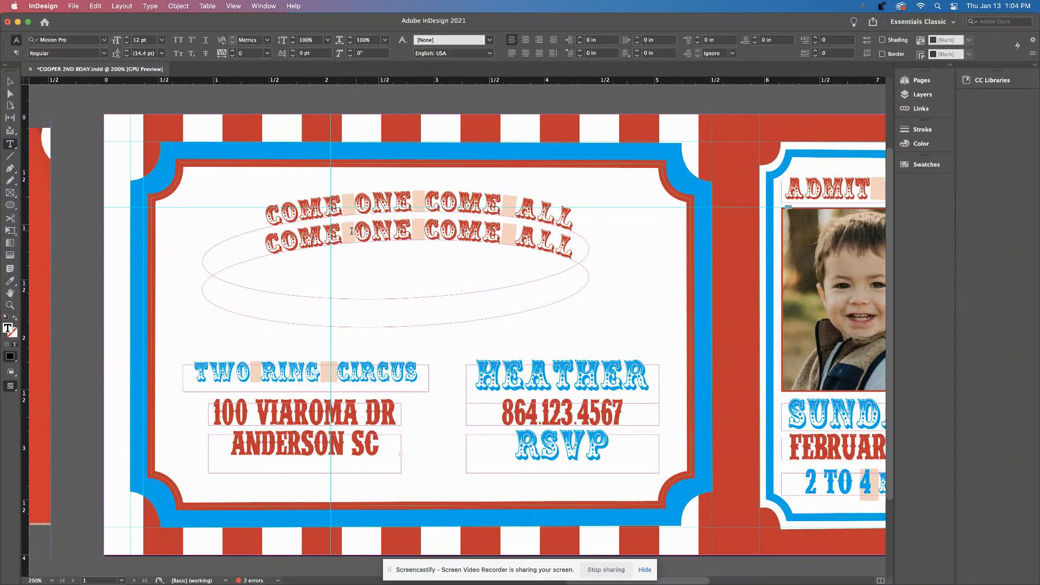
pyautogui.click(10, 81)
pyautogui.click(301, 239)
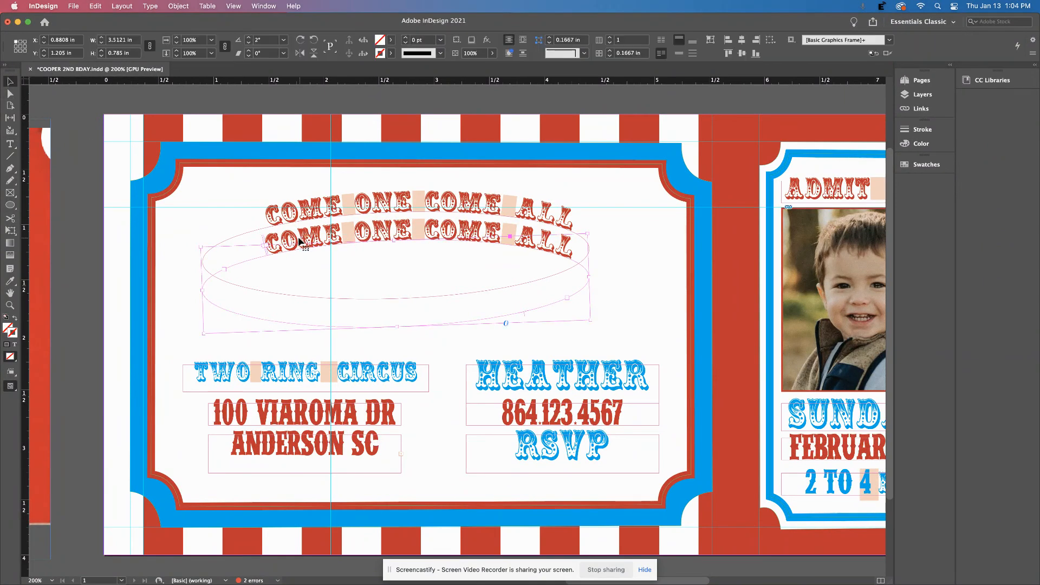
pyautogui.doubleClick(276, 242)
pyautogui.press('super+a')
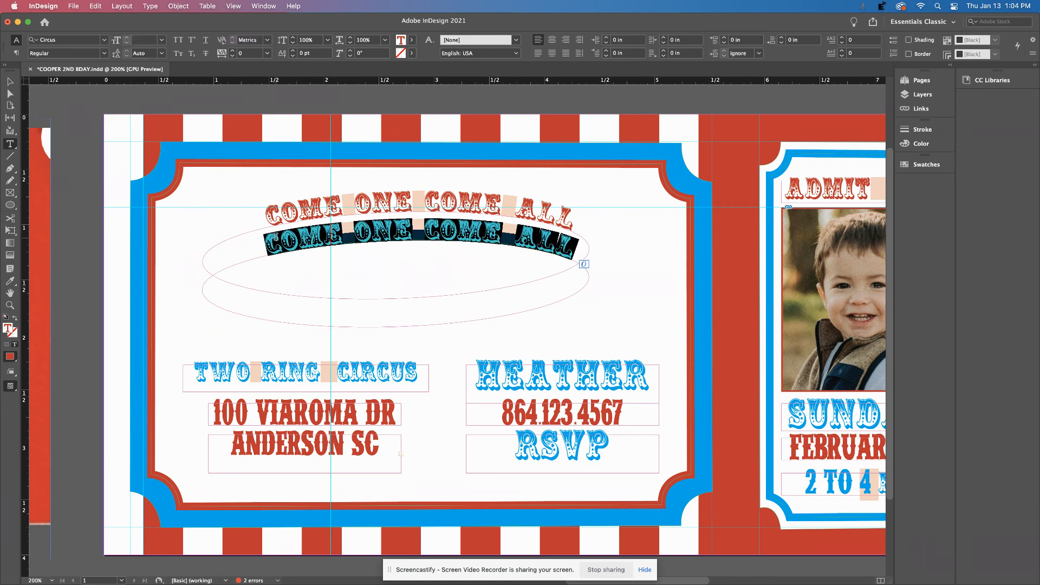
pyautogui.write('TO THE')
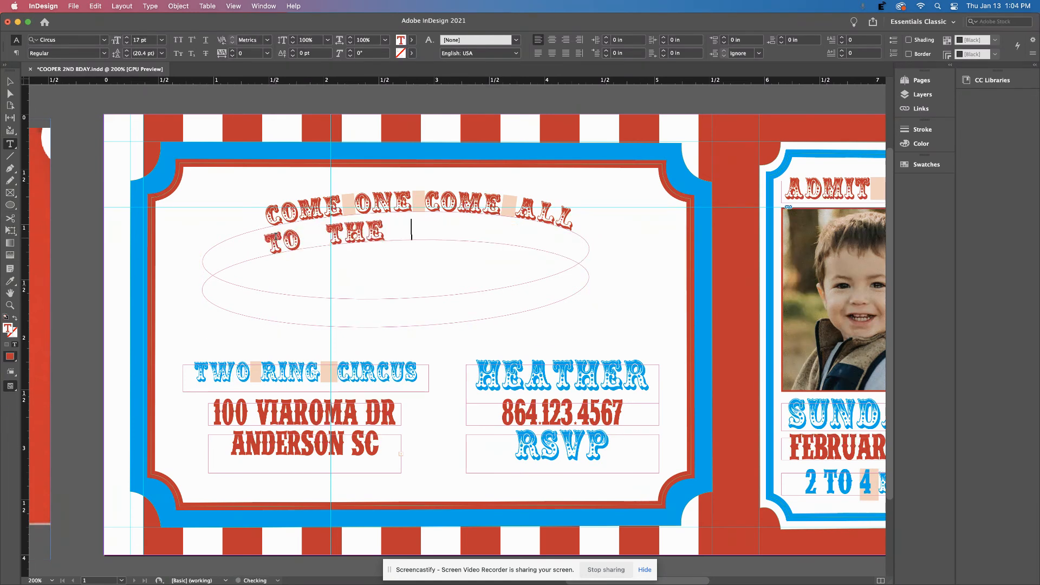
pyautogui.write(' GREATEST')
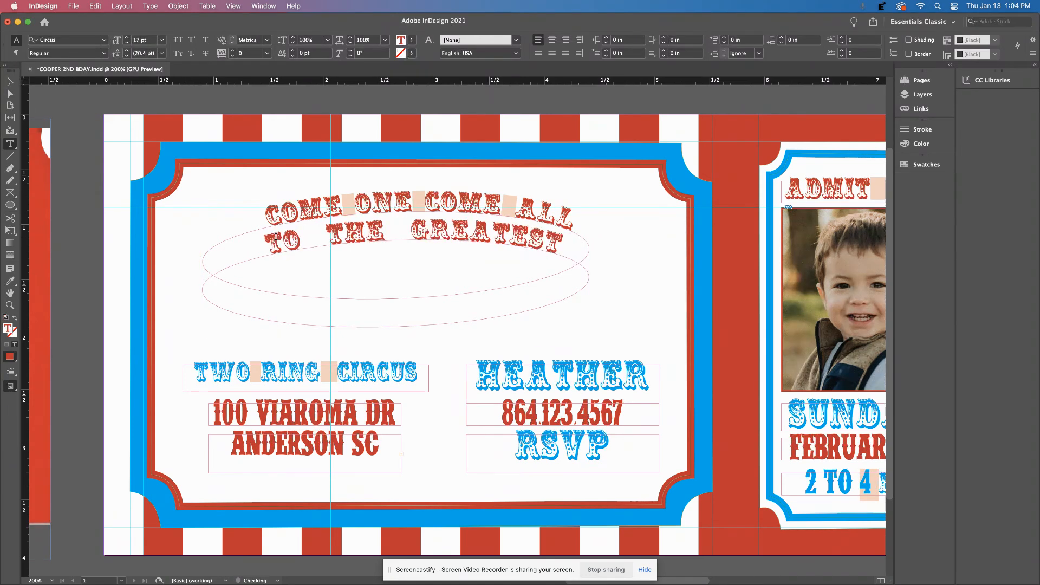
pyautogui.write(' BIRTHDAY ON')
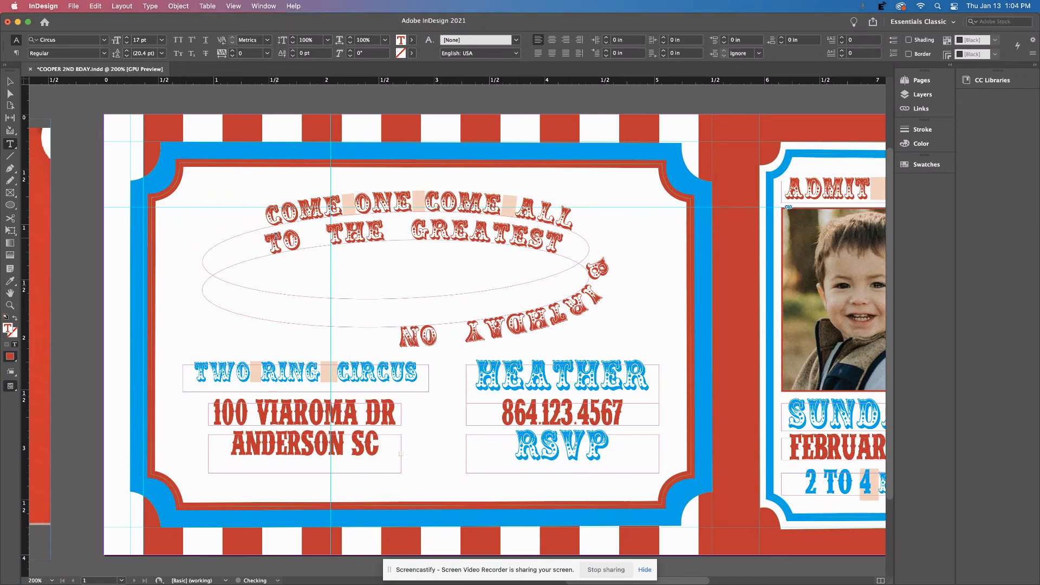
pyautogui.write(' EARTH')
pyautogui.press('Escape')
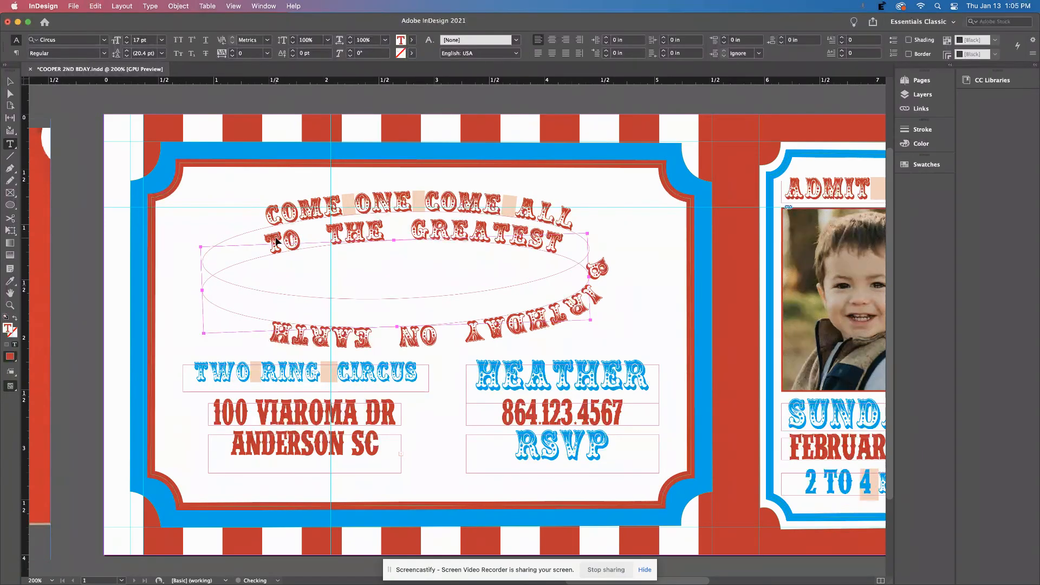
pyautogui.press('super+a')
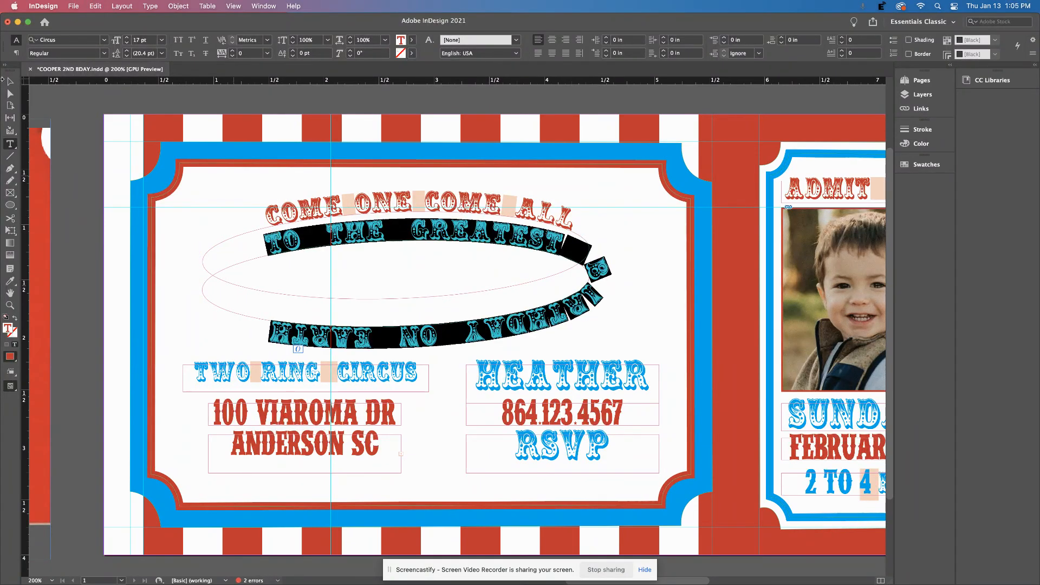
# Set the subtitle in IFC Wildrodeo at 14 pt and preview it full-screen.
pyautogui.click(104, 40)
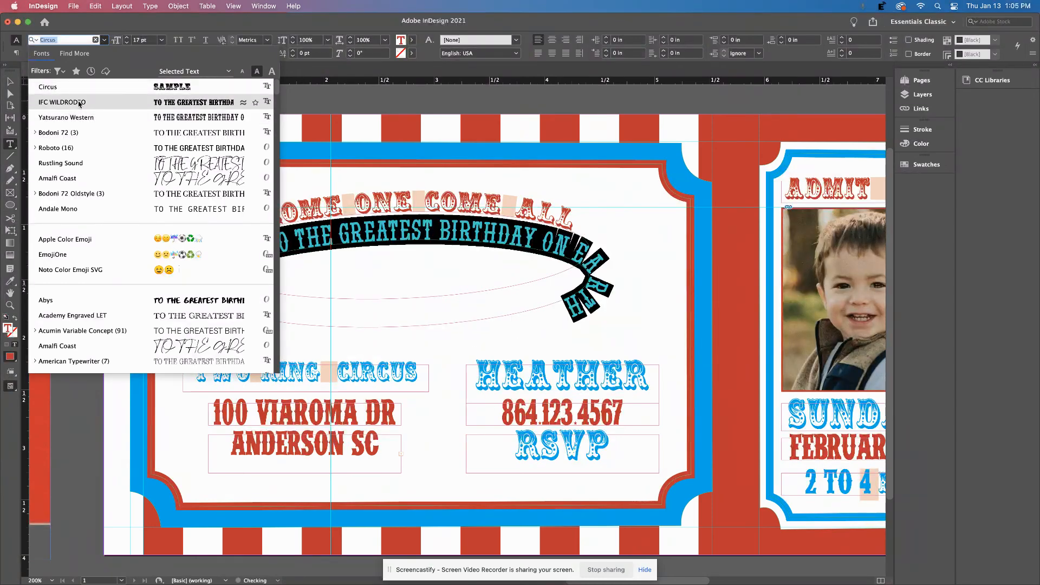
pyautogui.click(83, 105)
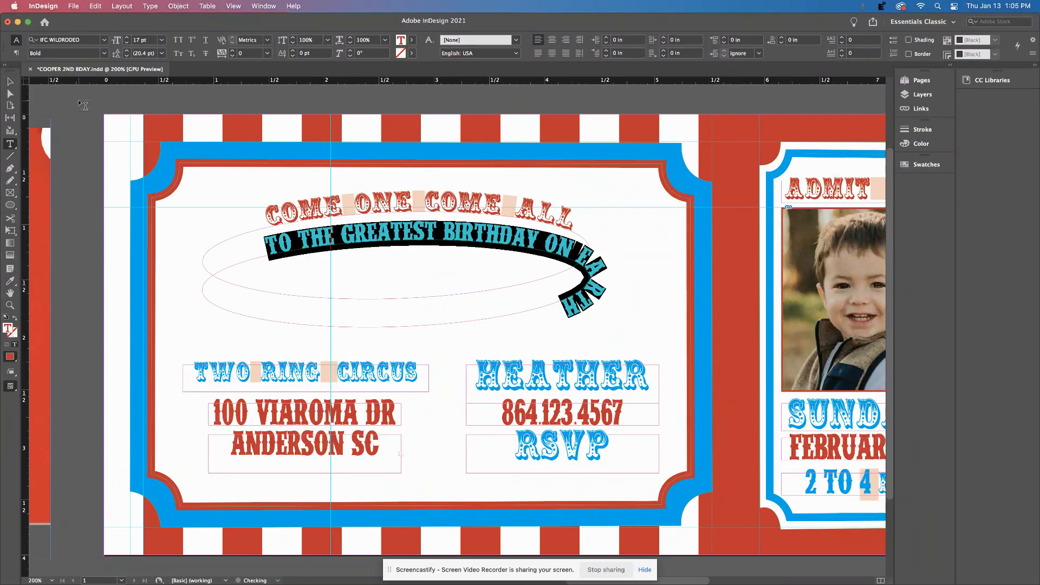
pyautogui.click(128, 43)
pyautogui.click(128, 43)
pyautogui.click(127, 43)
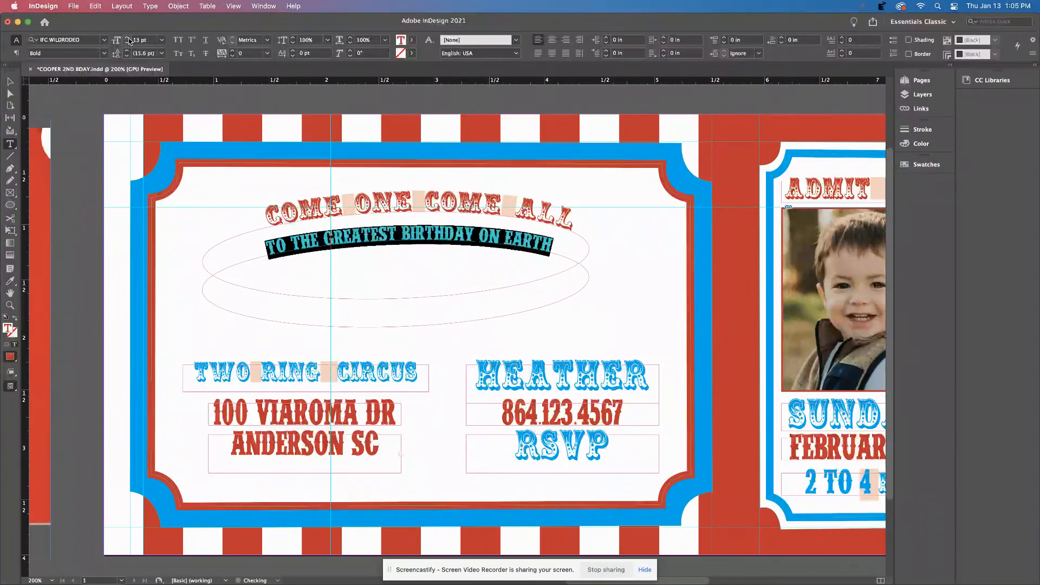
pyautogui.click(128, 38)
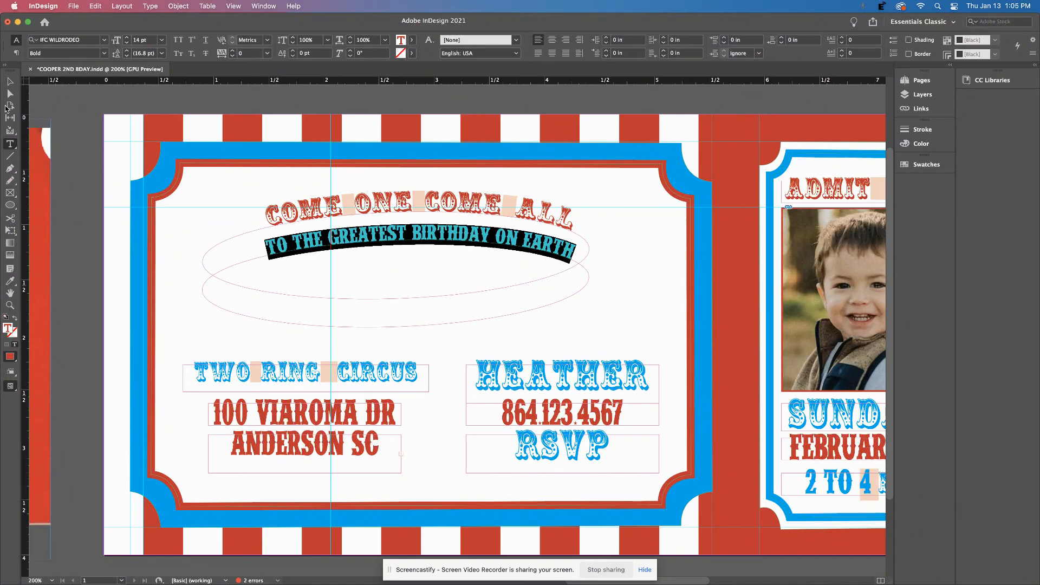
pyautogui.click(9, 82)
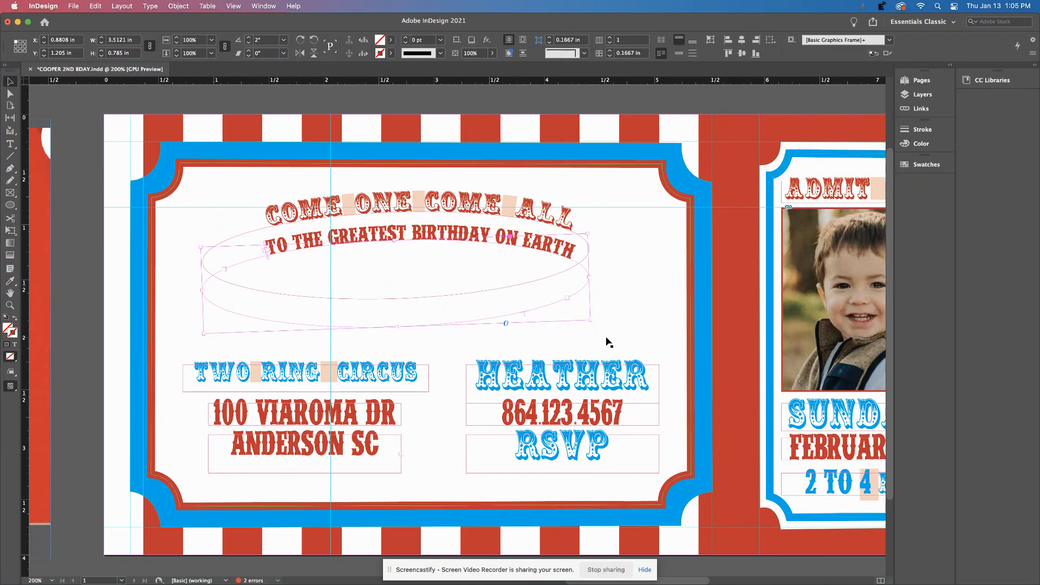
pyautogui.hotkey('shift', 'w')
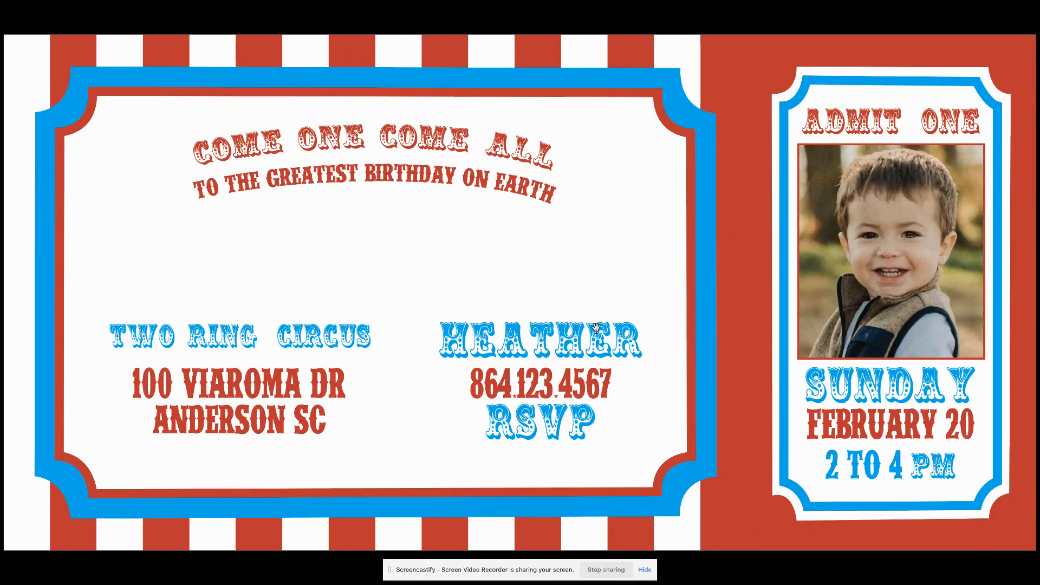
pyautogui.hotkey('shift', 'w')
# Colour the subtitle with the cyan C=100 swatch and preview the result.
pyautogui.doubleClick(365, 231)
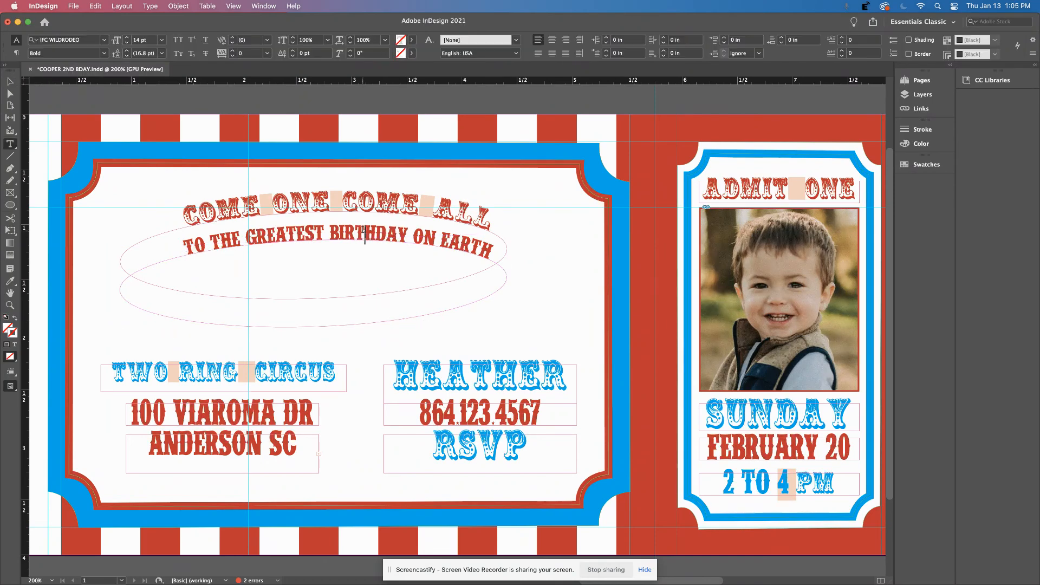
pyautogui.press('super+a')
pyautogui.scroll(1, 365, 231)
pyautogui.click(411, 40)
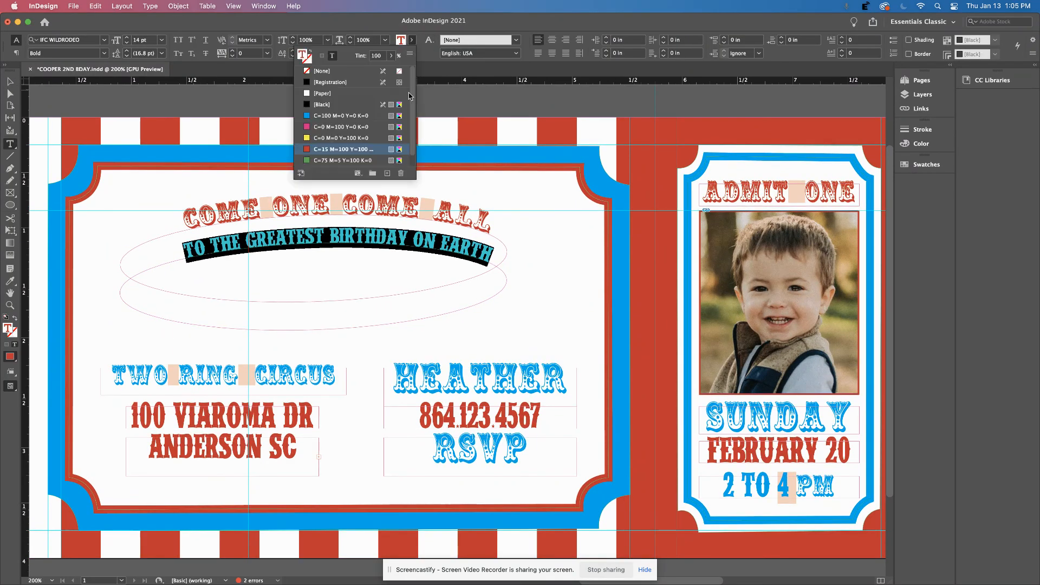
pyautogui.click(306, 115)
pyautogui.press('Escape')
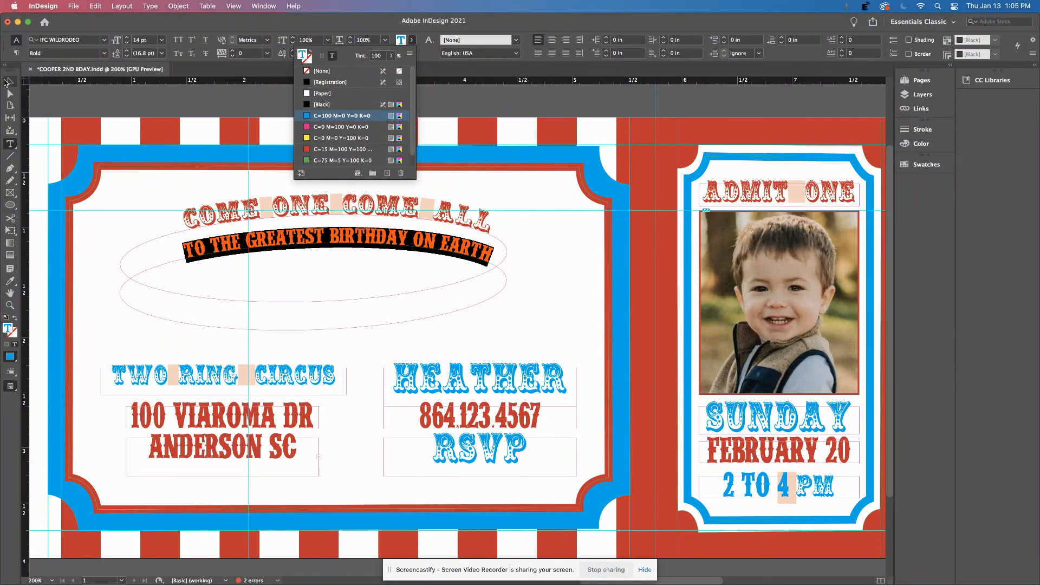
pyautogui.hotkey('shift', 'w')
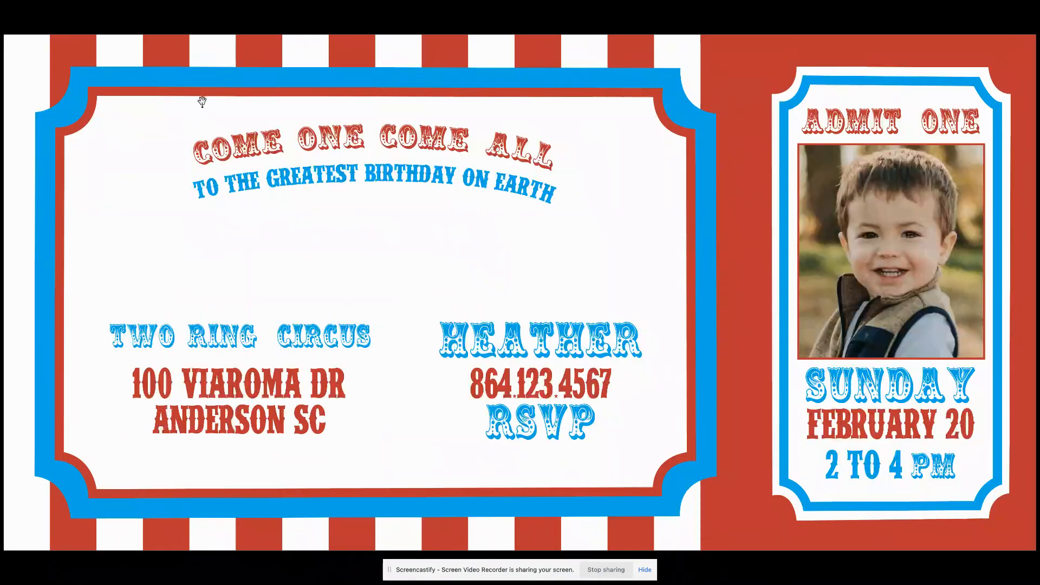
pyautogui.hotkey('shift', 'w')
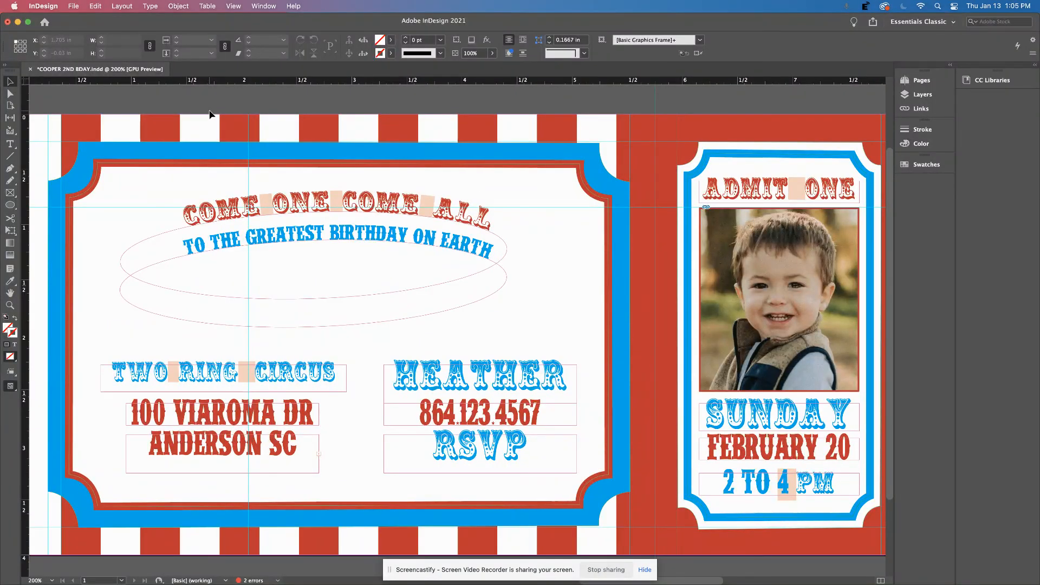
pyautogui.hscroll(-20, 121, 299)
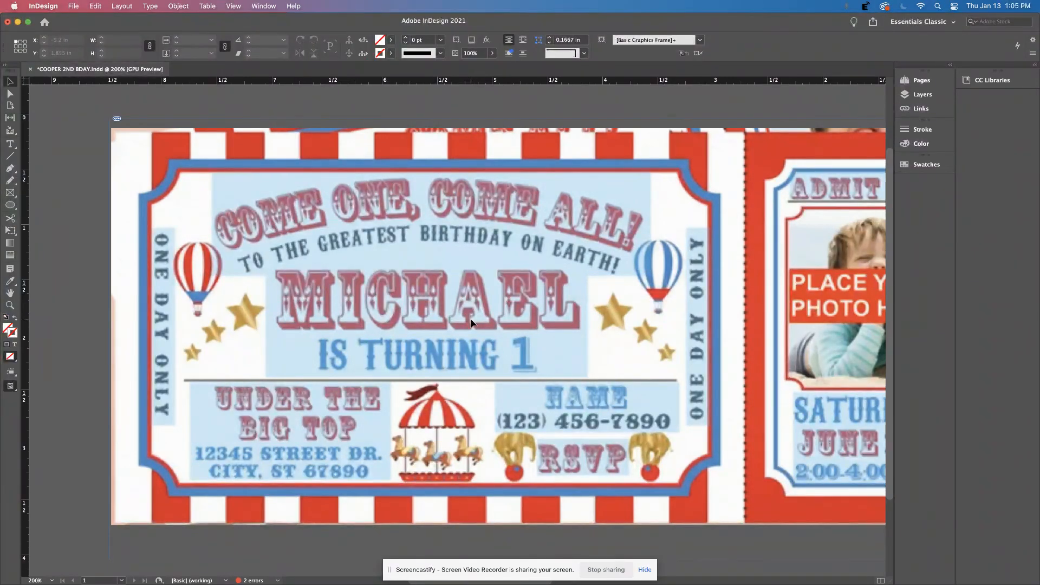
pyautogui.hscroll(20, 471, 324)
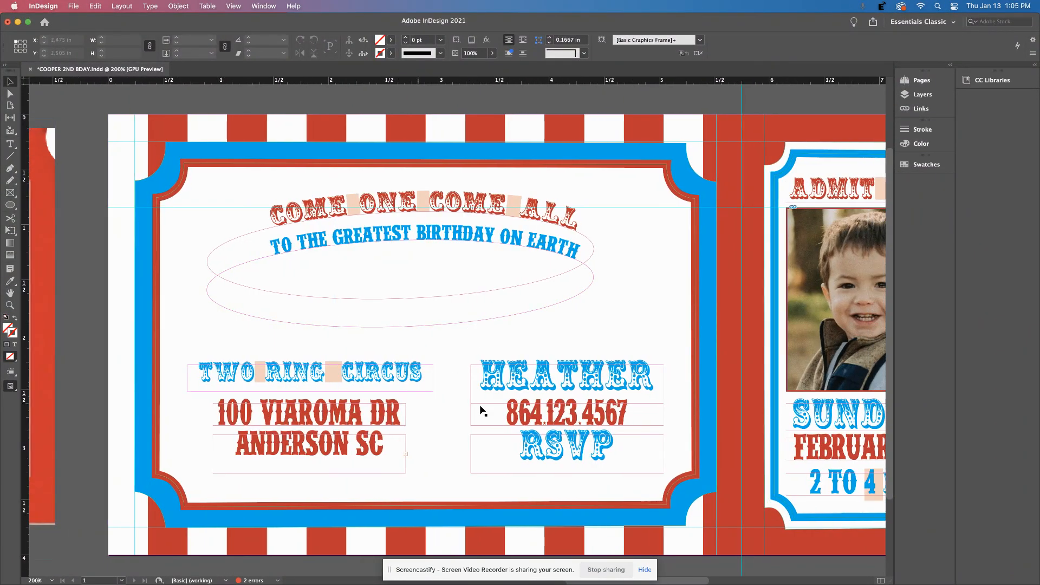
# Duplicate the HEATHER frame up into the ellipse below the subtitle and retype it as COOPER.
pyautogui.click(530, 385)
pyautogui.moveTo(529, 385); pyautogui.dragTo(413, 285)
pyautogui.doubleClick(416, 272)
pyautogui.doubleClick(416, 273)
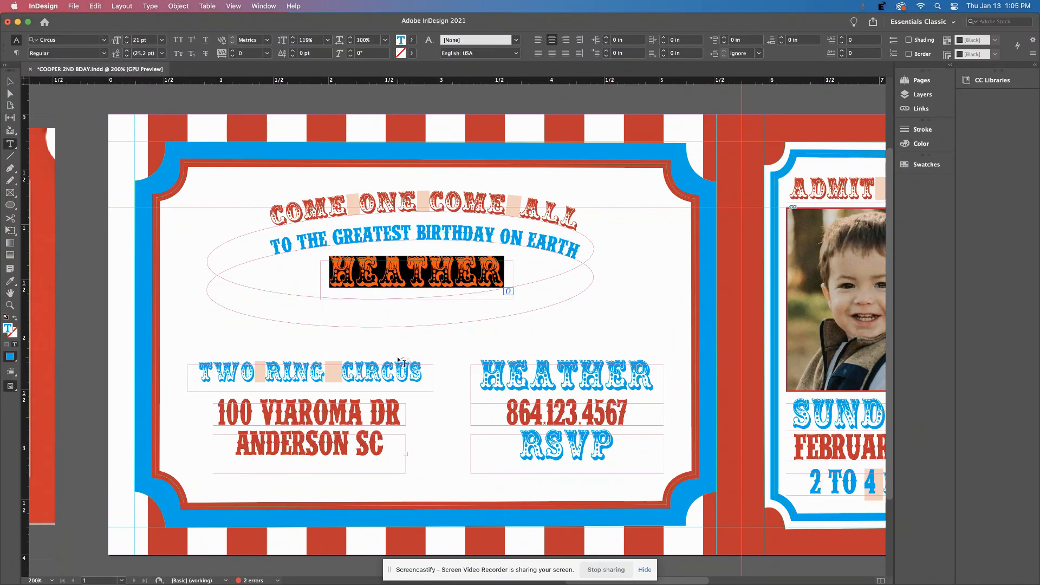
pyautogui.write('COOPER')
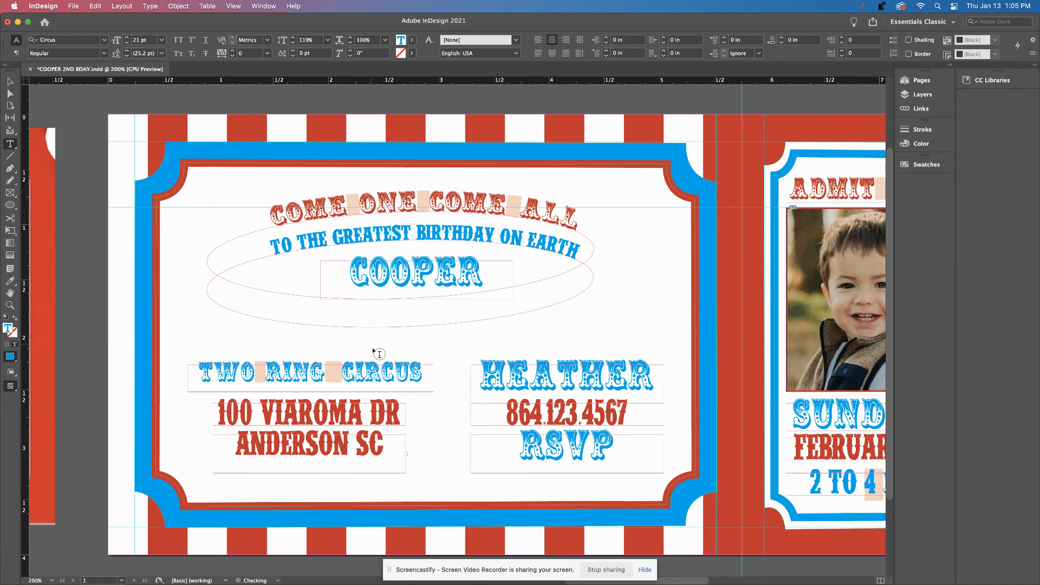
pyautogui.click(9, 81)
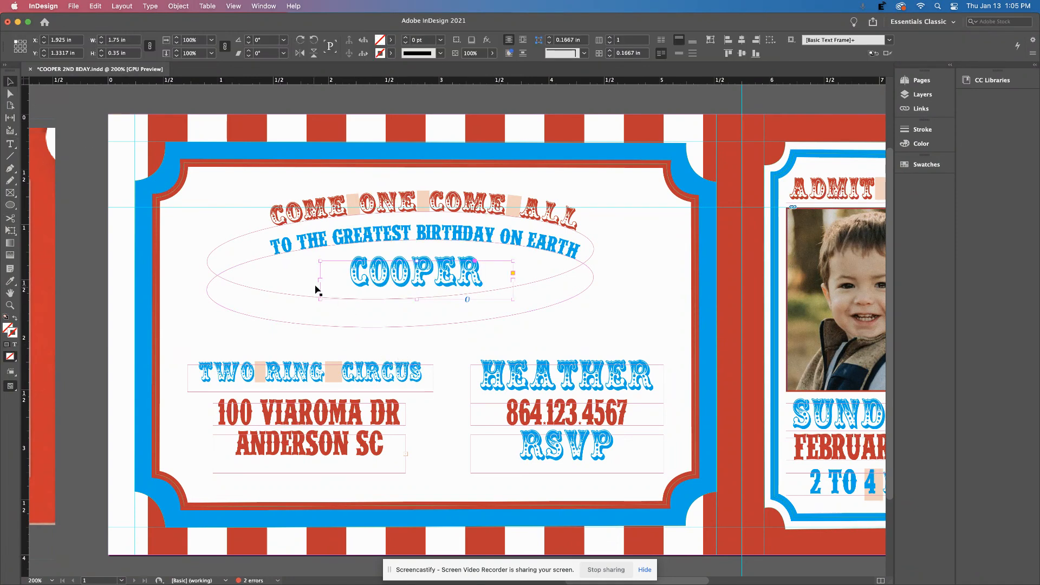
# Widen the COOPER frame on both sides and make it taller.
pyautogui.moveTo(320, 280); pyautogui.dragTo(160, 278)
pyautogui.moveTo(513, 279); pyautogui.dragTo(691, 289)
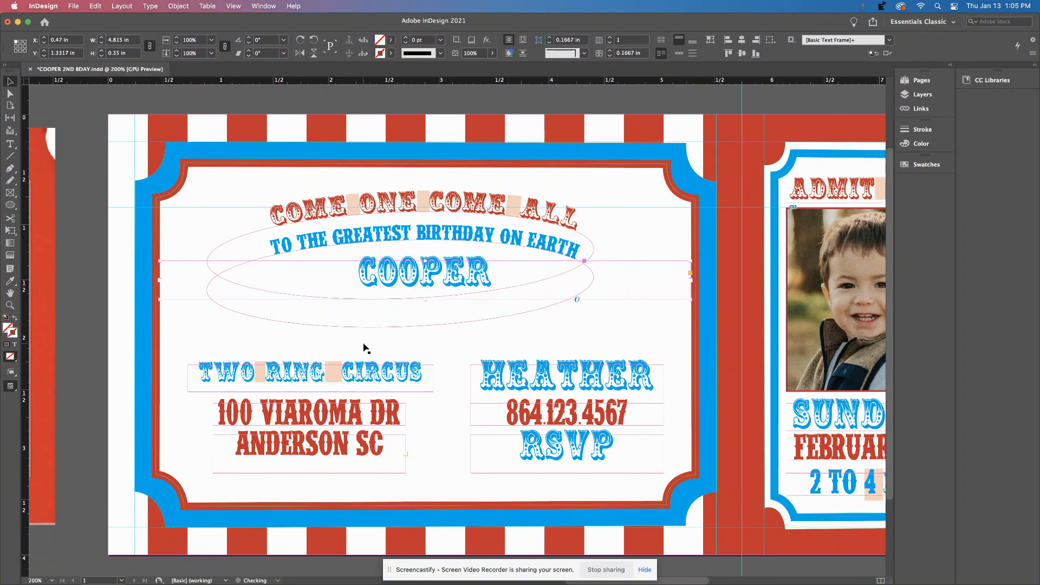
pyautogui.moveTo(426, 300); pyautogui.dragTo(426, 323)
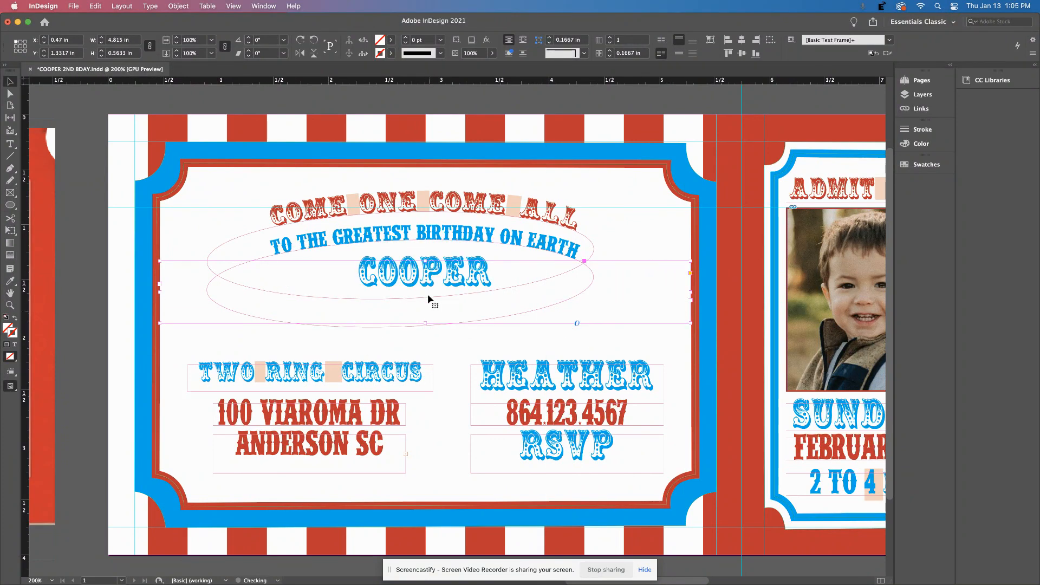
# Enlarge COOPER to 44 pt and nudge its frame slightly down.
pyautogui.doubleClick(422, 277)
pyautogui.doubleClick(422, 277)
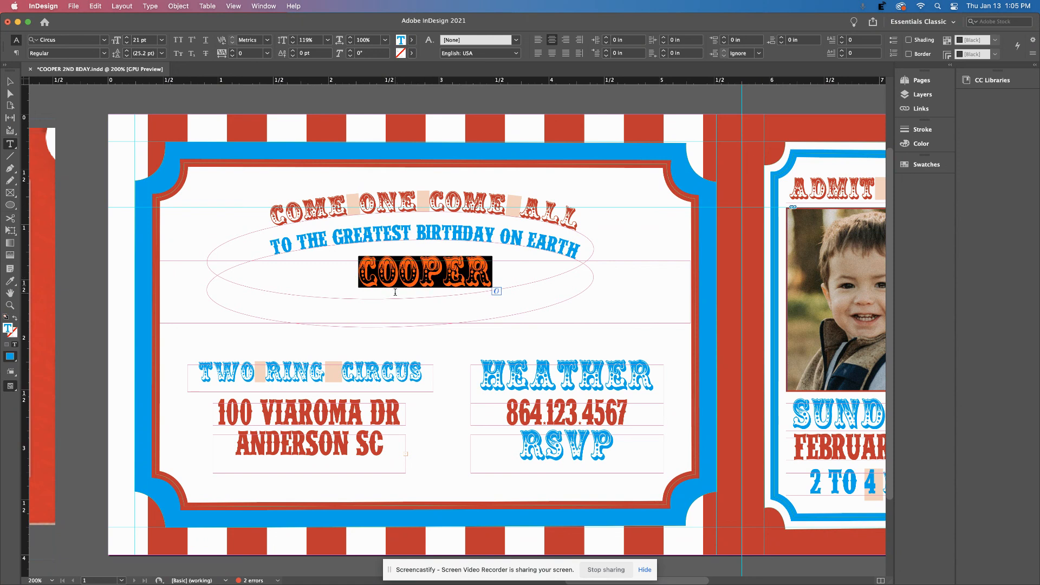
pyautogui.click(127, 38)
pyautogui.click(127, 38)
pyautogui.click(127, 38)
pyautogui.click(127, 38)
pyautogui.click(127, 38)
pyautogui.click(127, 38)
pyautogui.click(127, 38)
pyautogui.click(127, 38)
pyautogui.click(127, 38)
pyautogui.click(127, 38)
pyautogui.press('Escape')
pyautogui.press('Down')
pyautogui.press('Down')
pyautogui.press('Down')
pyautogui.press('Down')
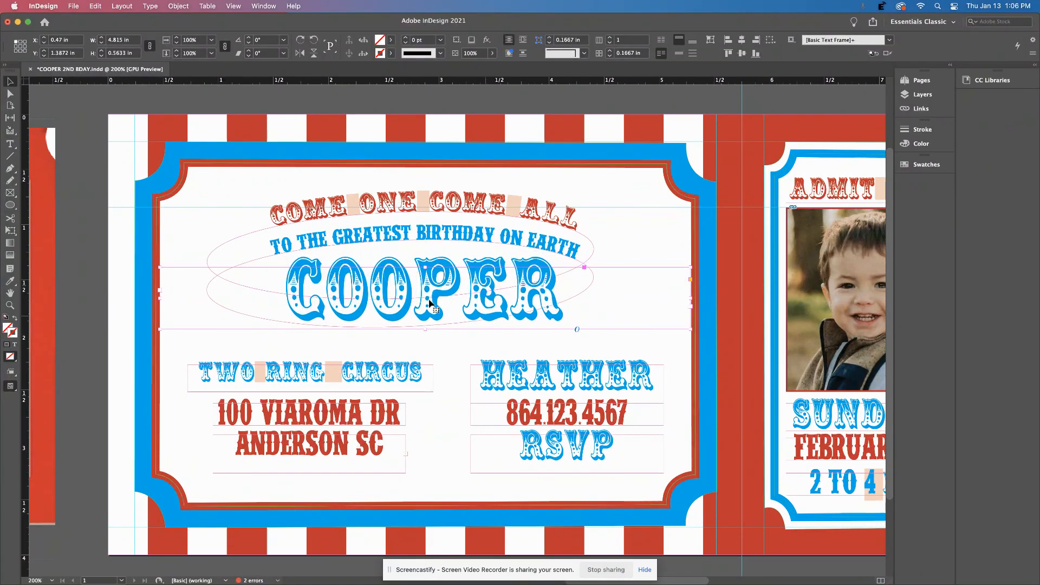
# Apply the red swatch to the COOPER text.
pyautogui.doubleClick(420, 296)
pyautogui.doubleClick(419, 292)
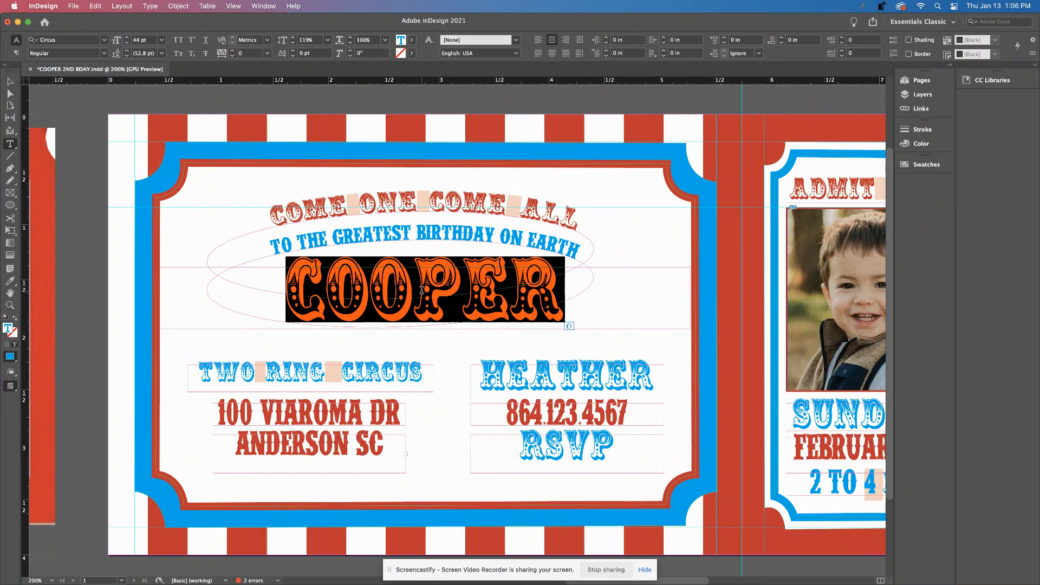
pyautogui.click(412, 40)
pyautogui.click(310, 150)
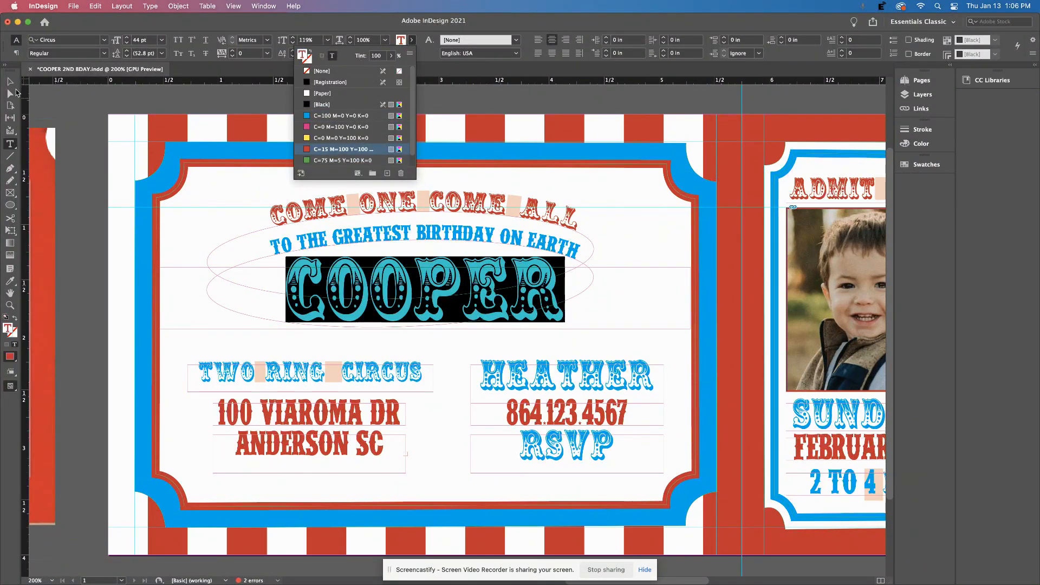
pyautogui.click(10, 81)
pyautogui.click(222, 127)
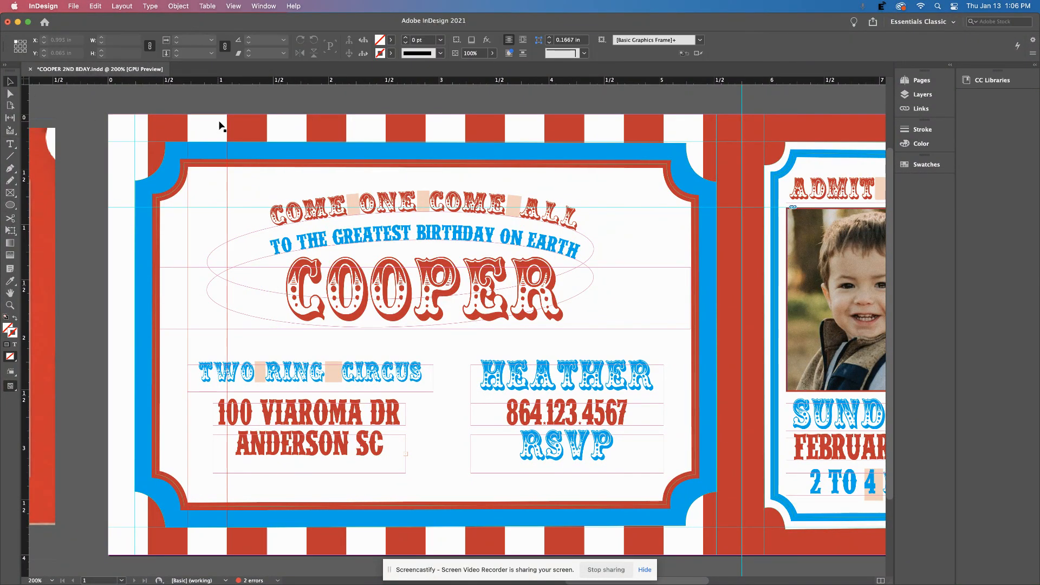
pyautogui.hotkey('shift', 'w')
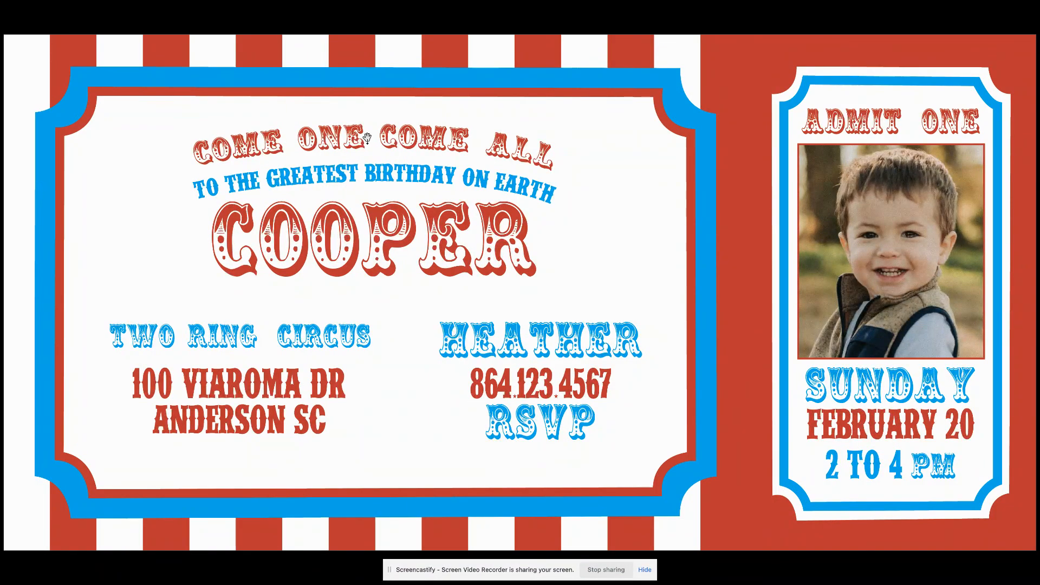
pyautogui.press('Escape')
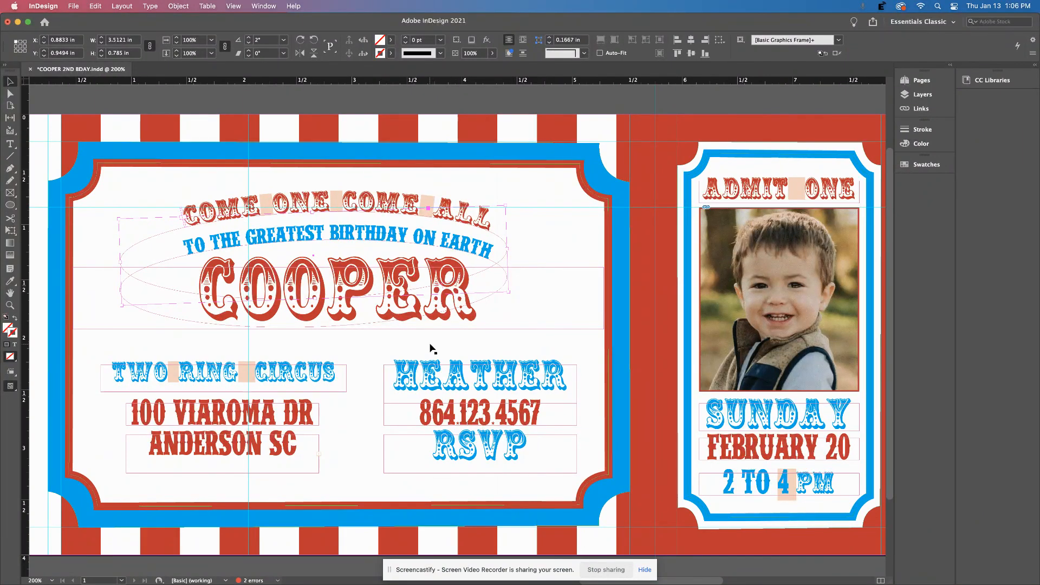
pyautogui.press('super+minus')
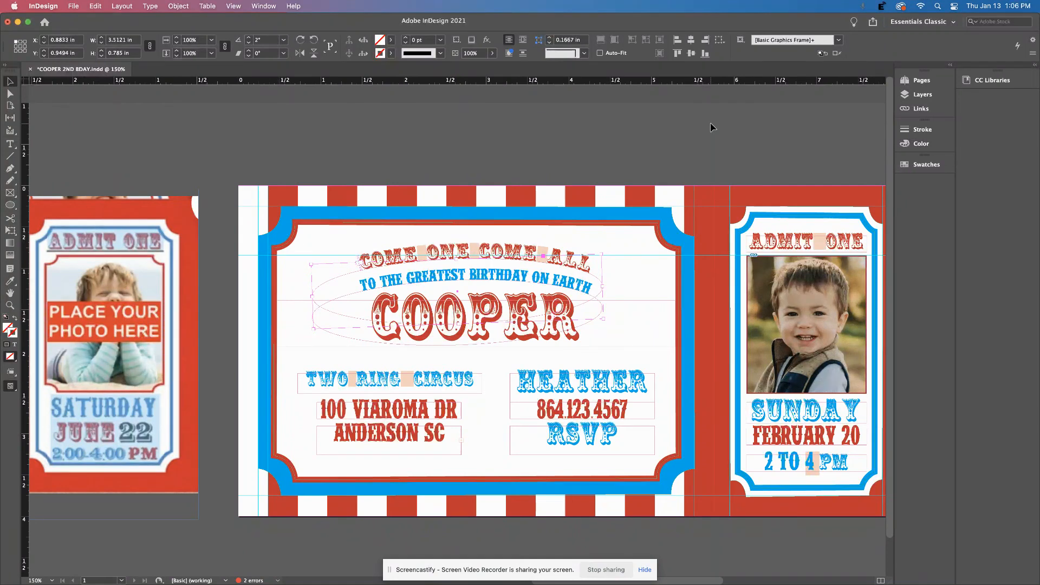
pyautogui.press('super+minus')
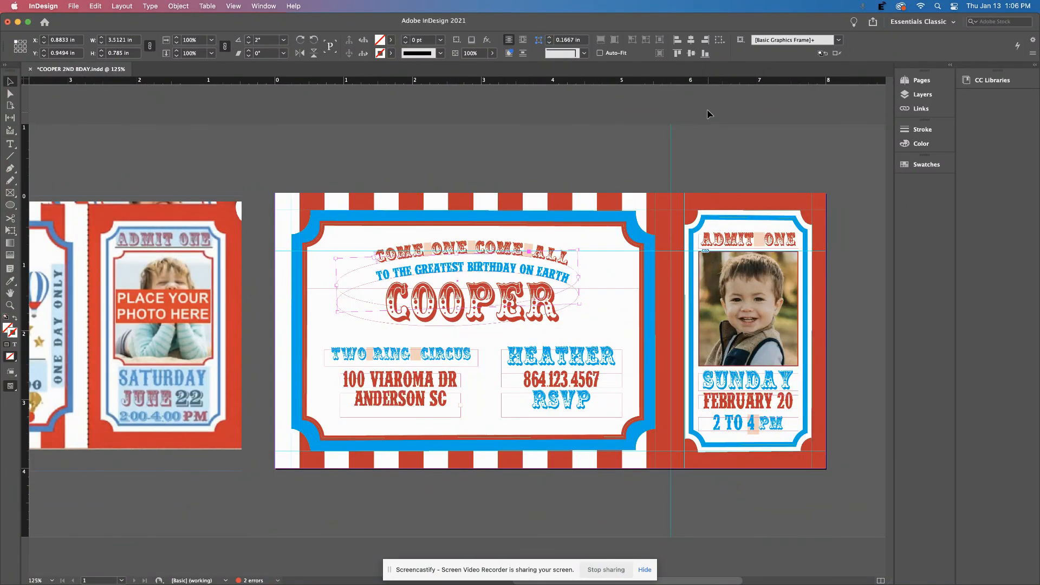
pyautogui.press('super+minus')
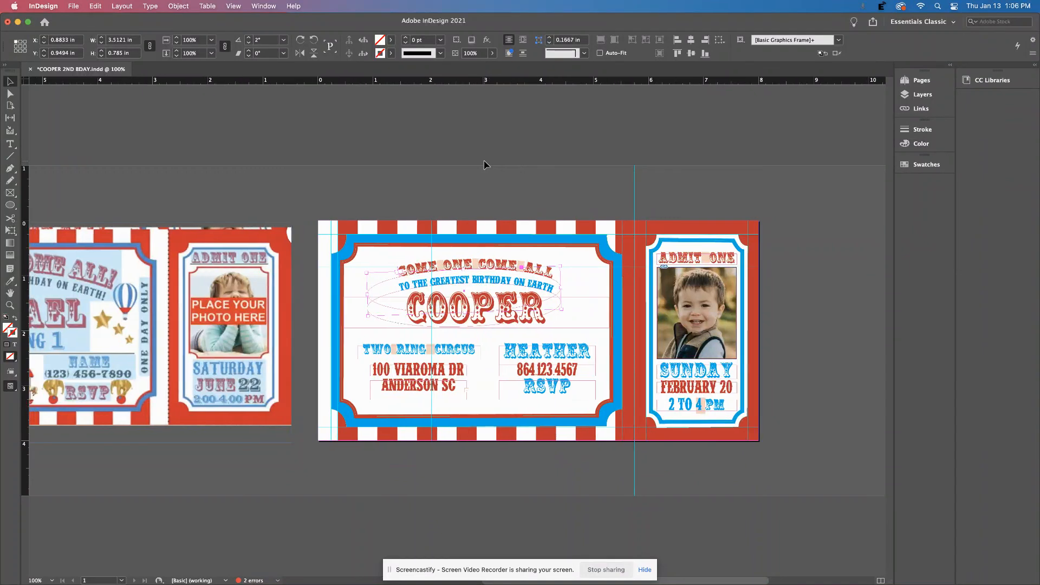
pyautogui.hscroll(-3, 530, 165)
pyautogui.hscroll(-5, 530, 165)
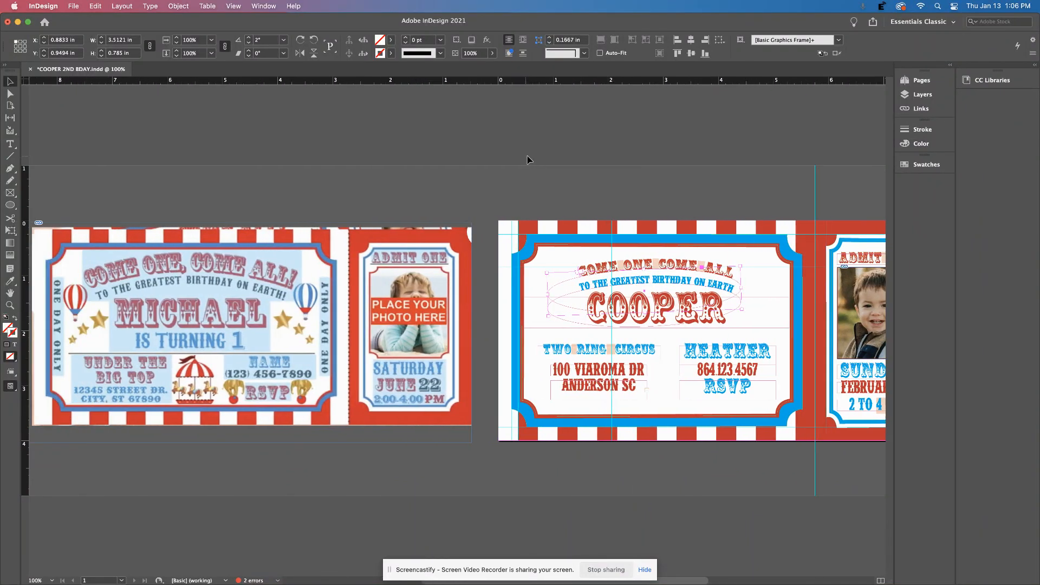
pyautogui.press('super+minus')
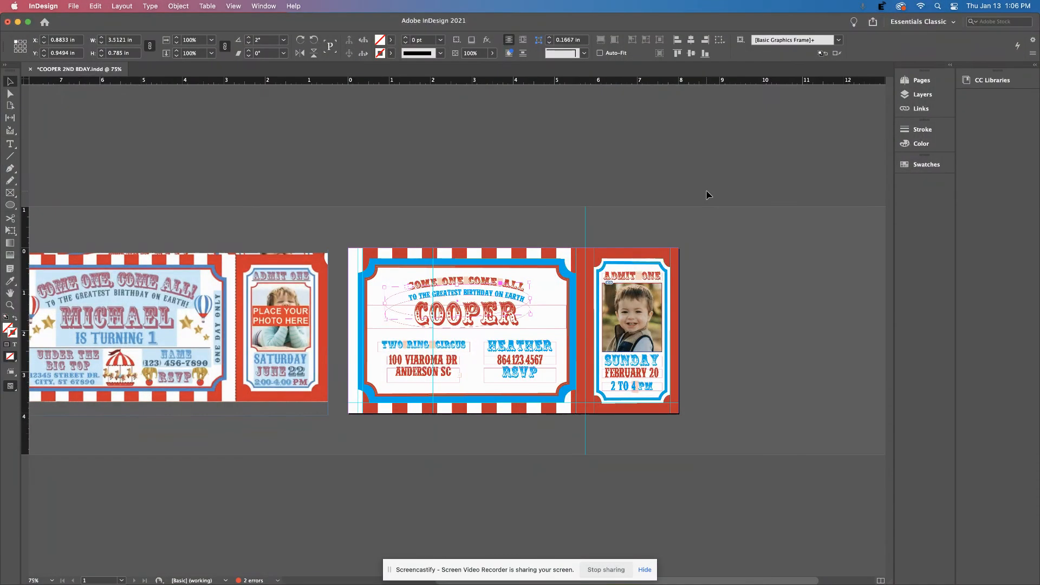